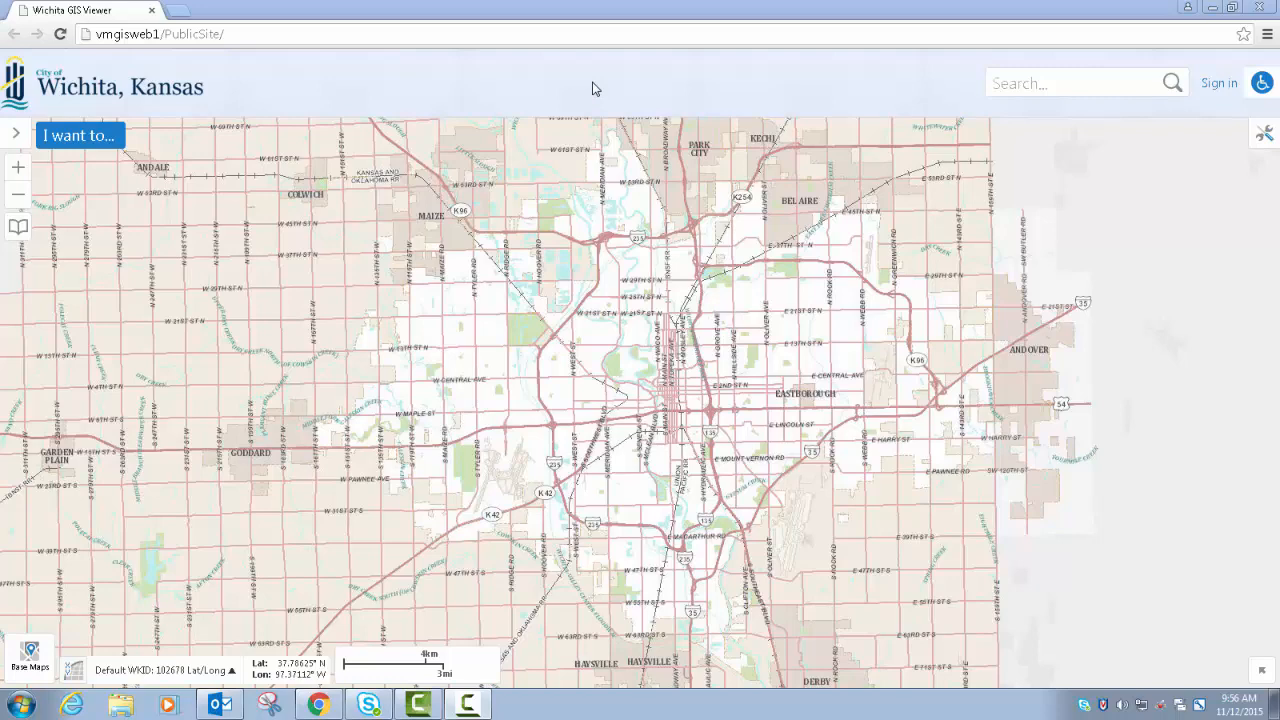
- Show the map viewer's toolbar and bring up its Tasks tools
left_click(596, 89)
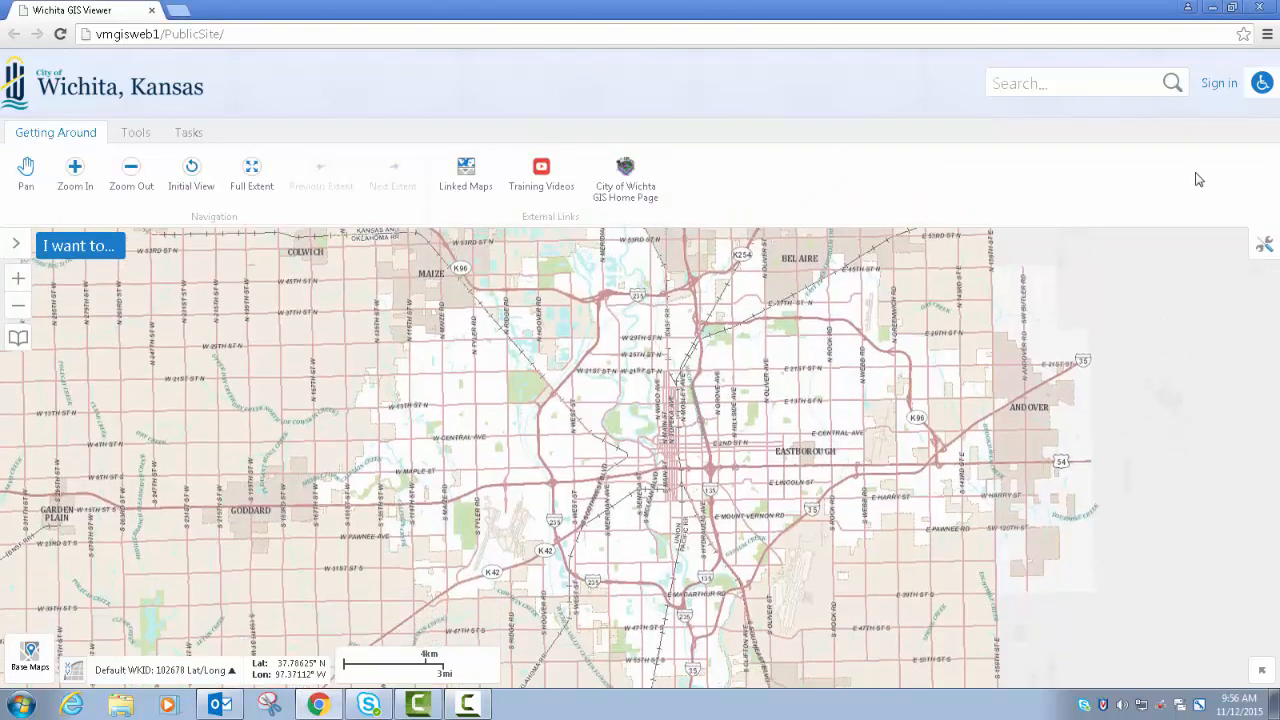
left_click(1265, 252)
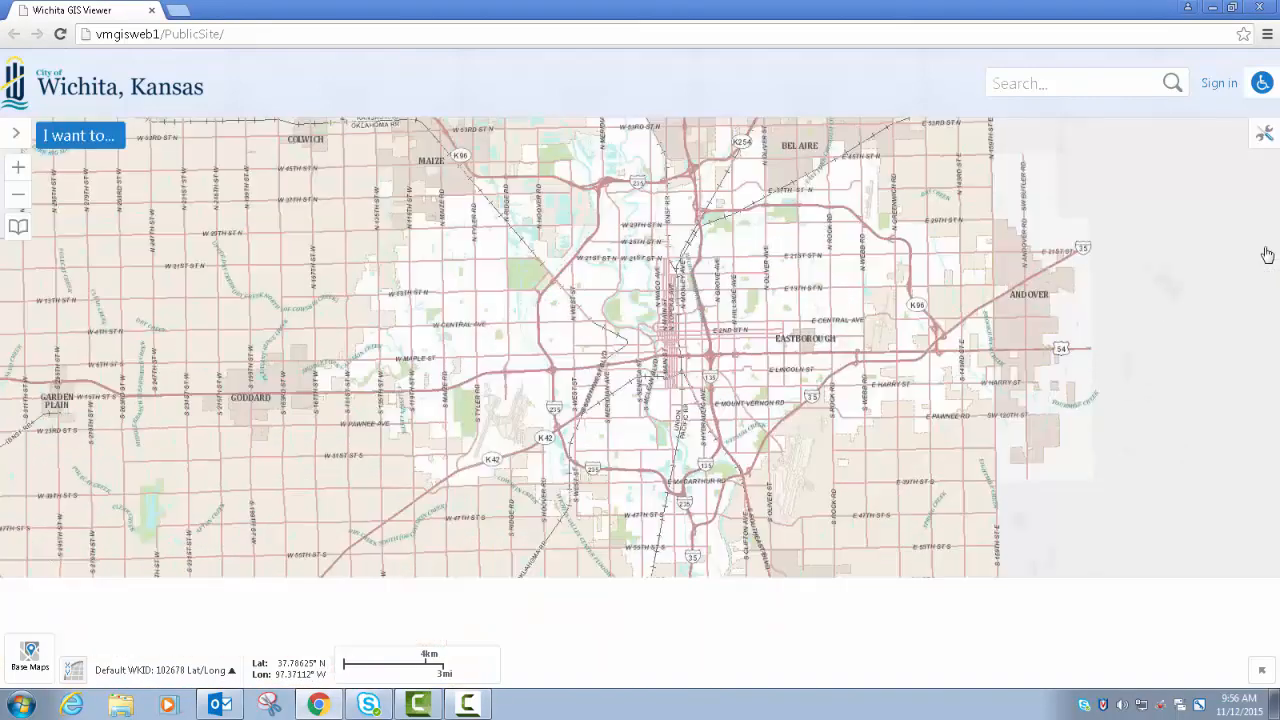
left_click(1265, 138)
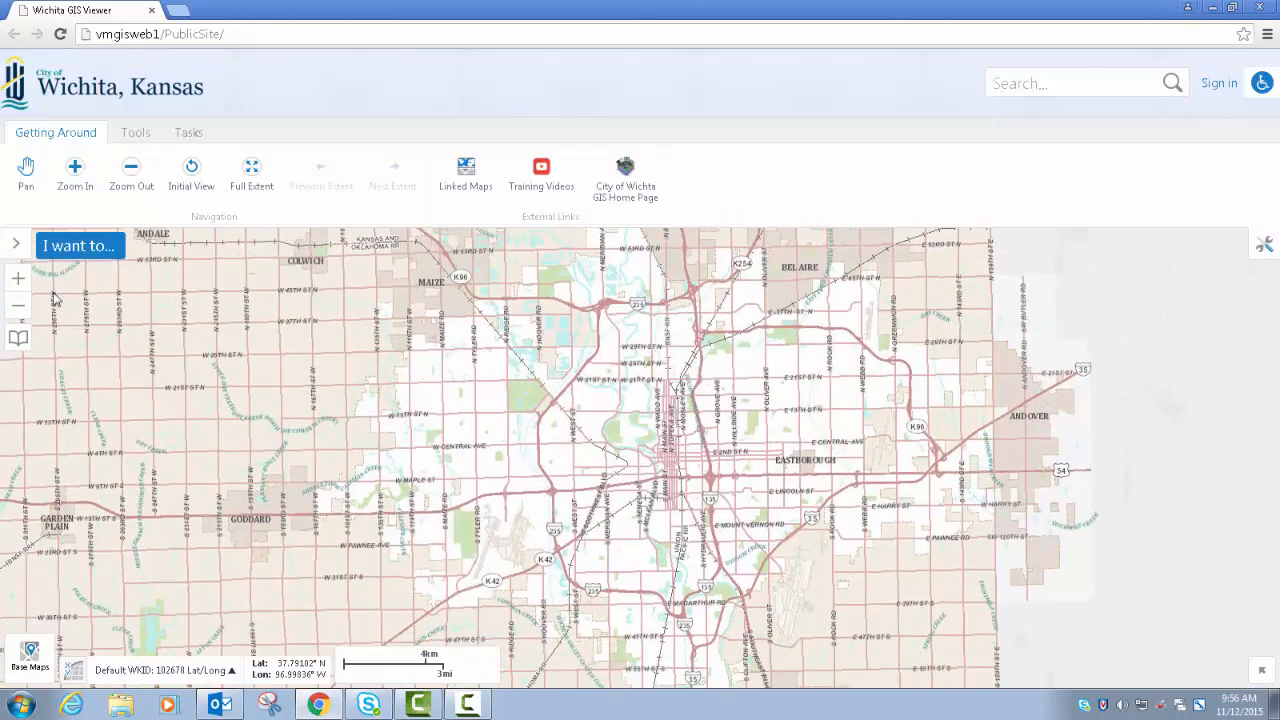
left_click(187, 132)
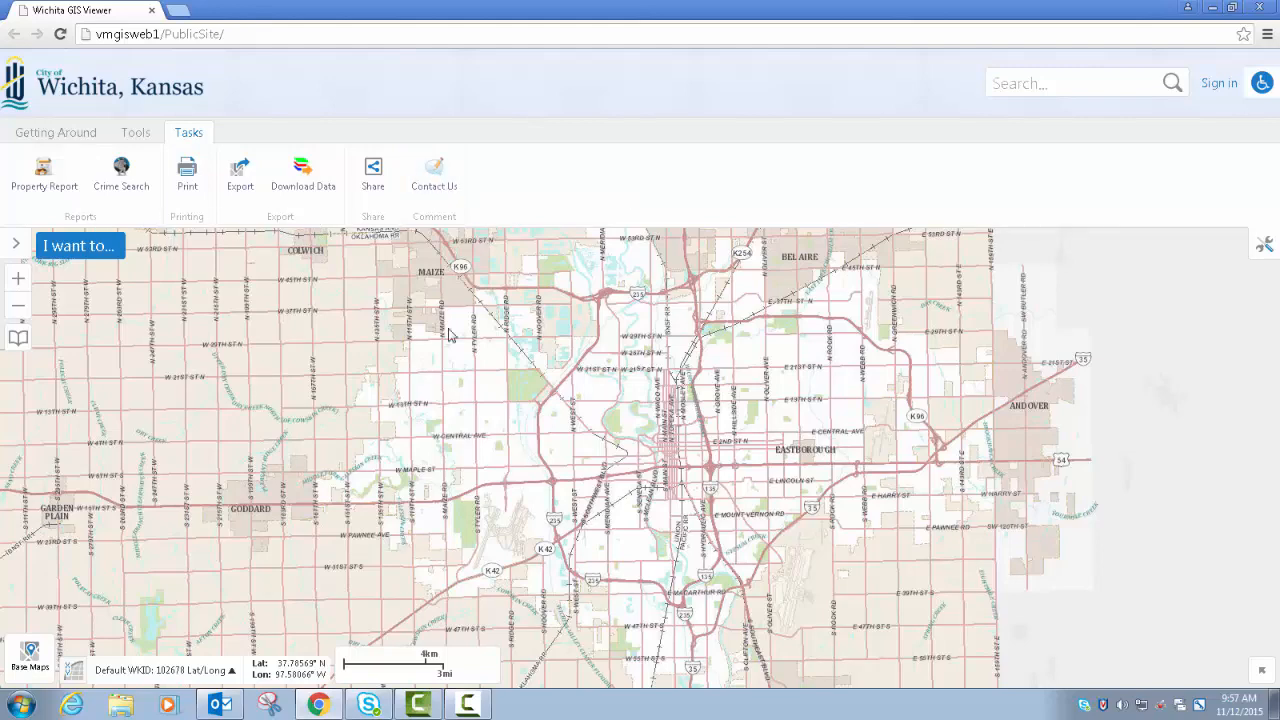
- Bring the parcels around S Broadway Ave and E Indianapolis St into view and turn the aerials off
left_click_drag(600, 426, 519, 384)
scroll(603, 443, "up", 4)
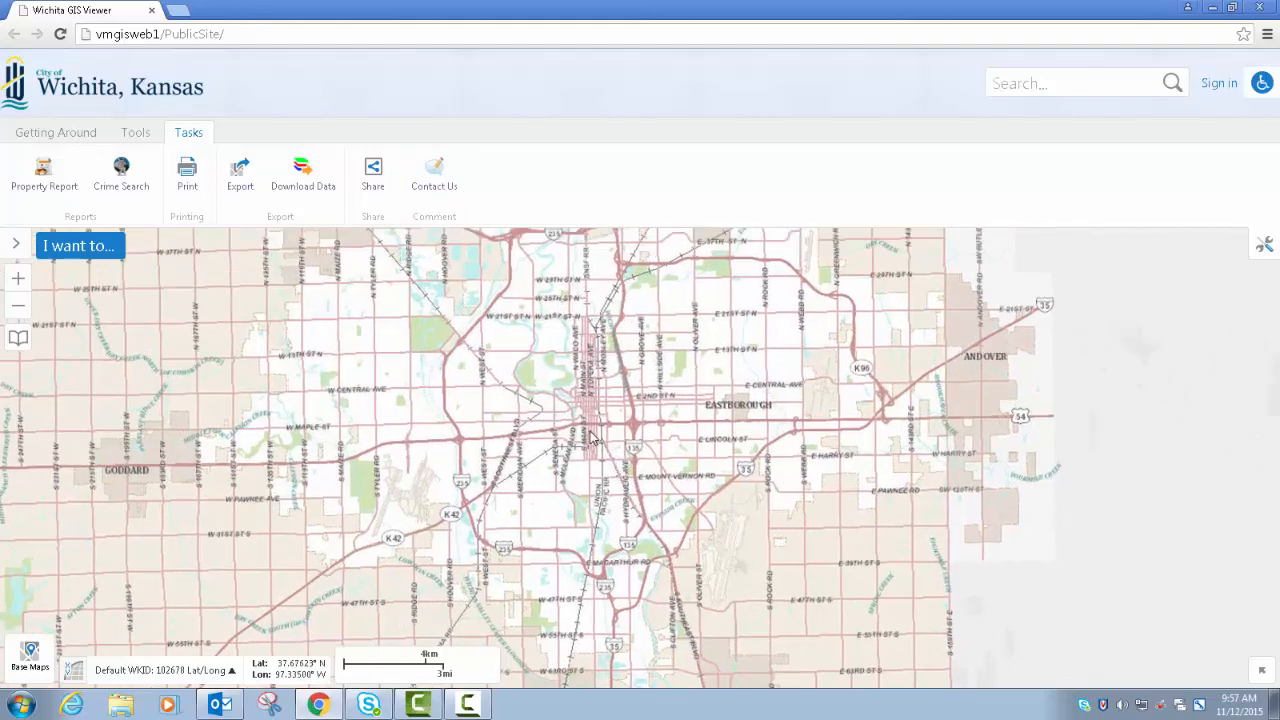
scroll(592, 436, "up", 3)
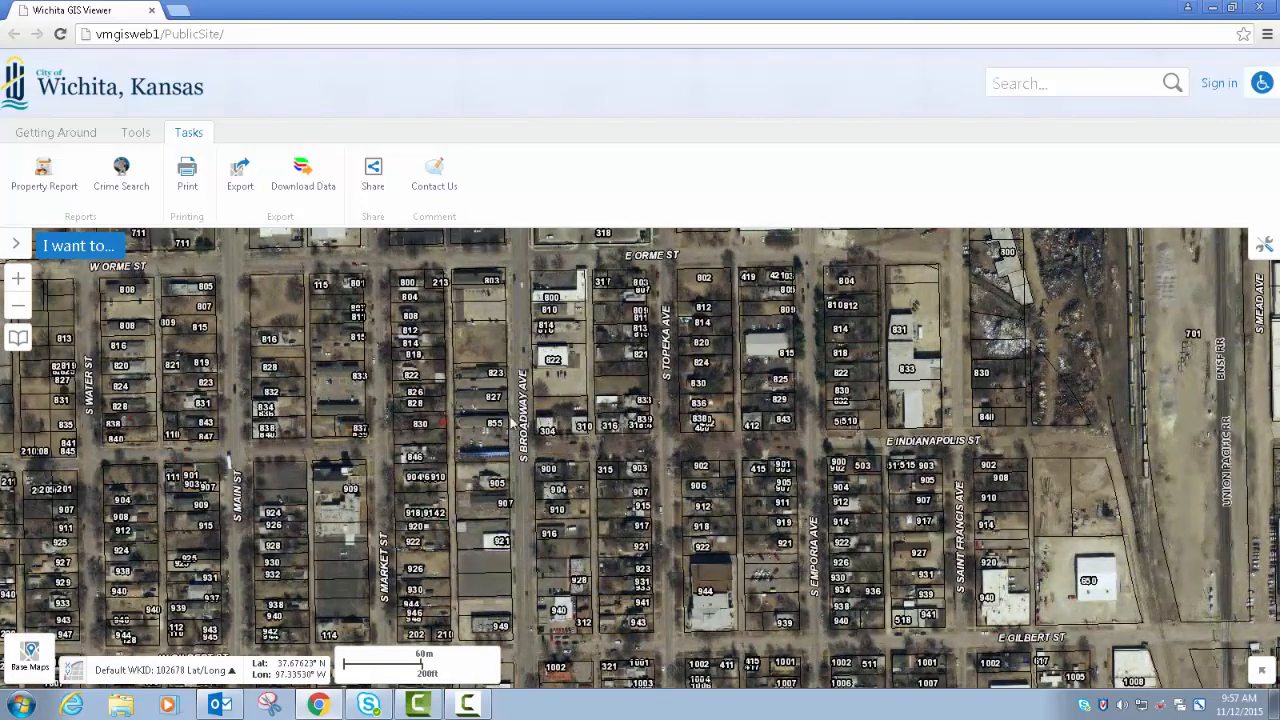
right_click(571, 385)
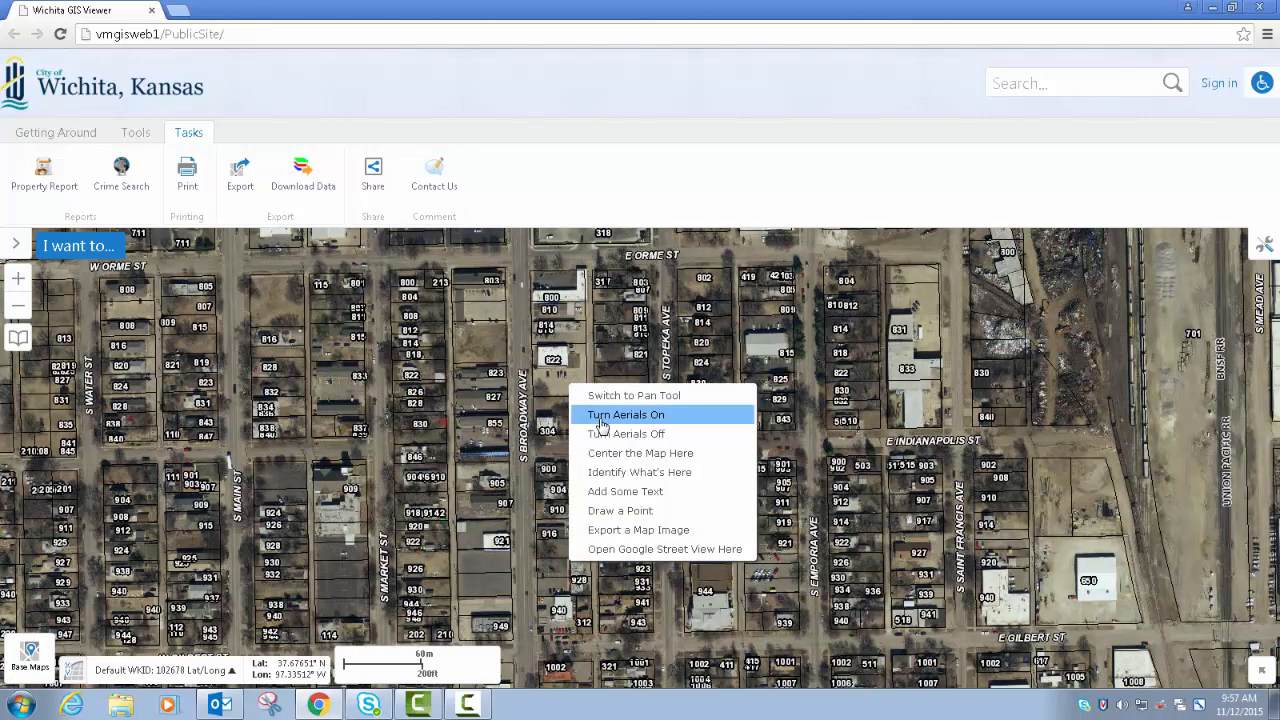
left_click(603, 436)
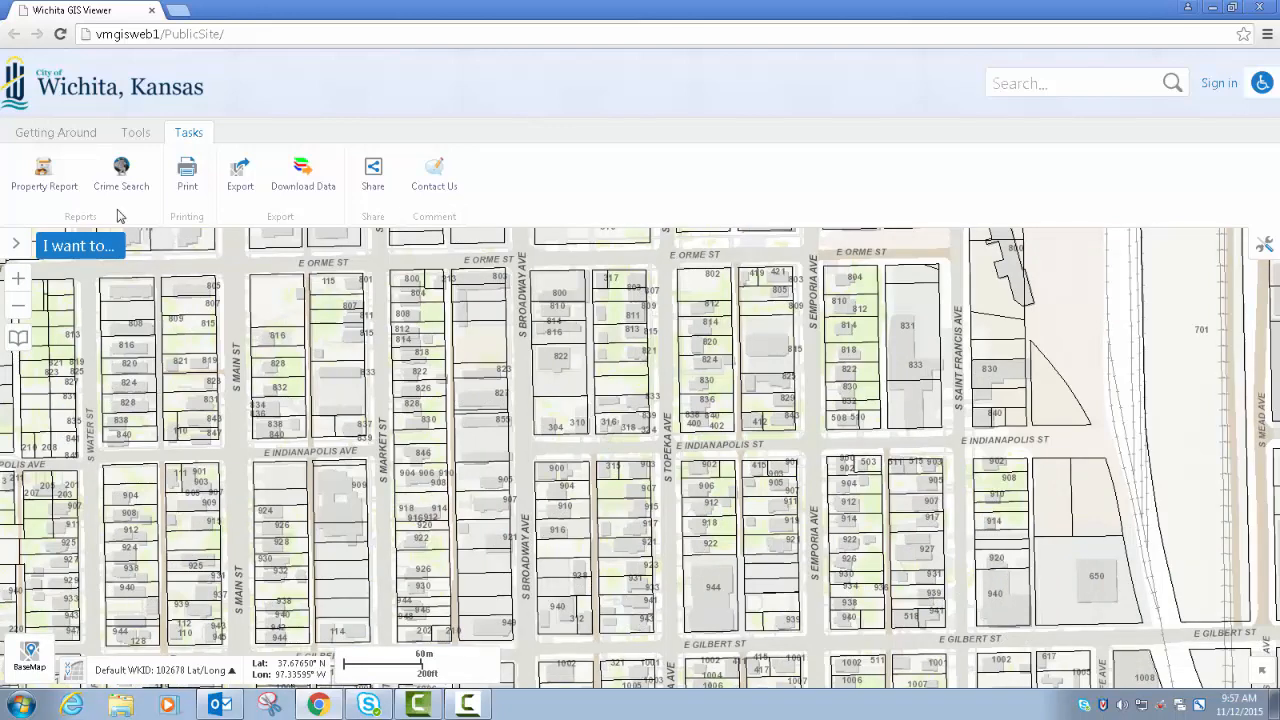
- Generate a Property Report for the parcel at the corner of S Broadway Ave and E Indianapolis St and open it
left_click(44, 173)
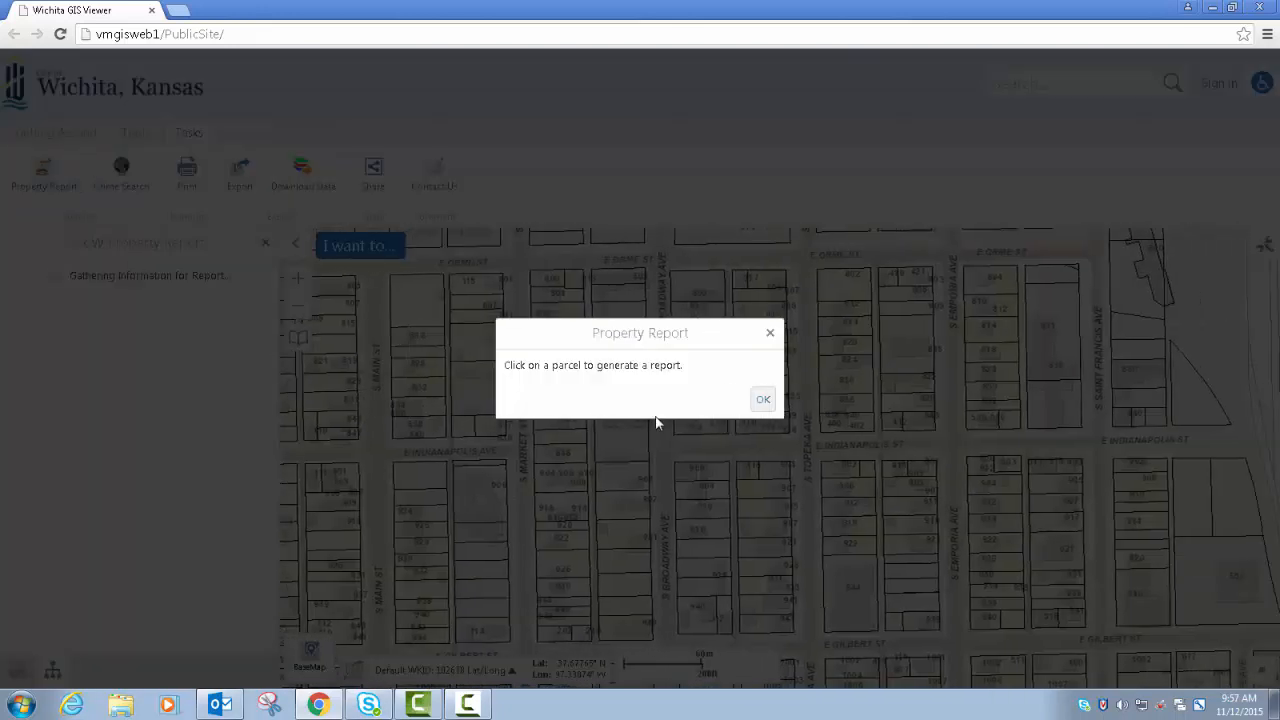
left_click(764, 404)
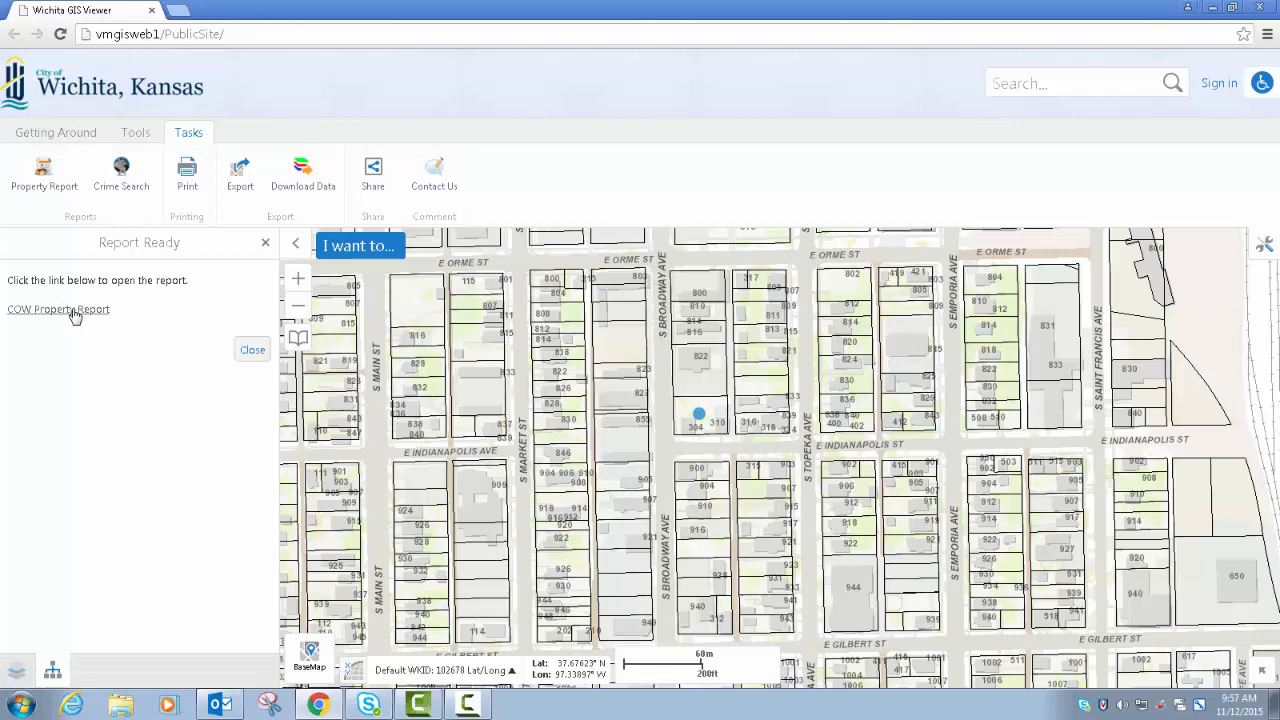
left_click(58, 309)
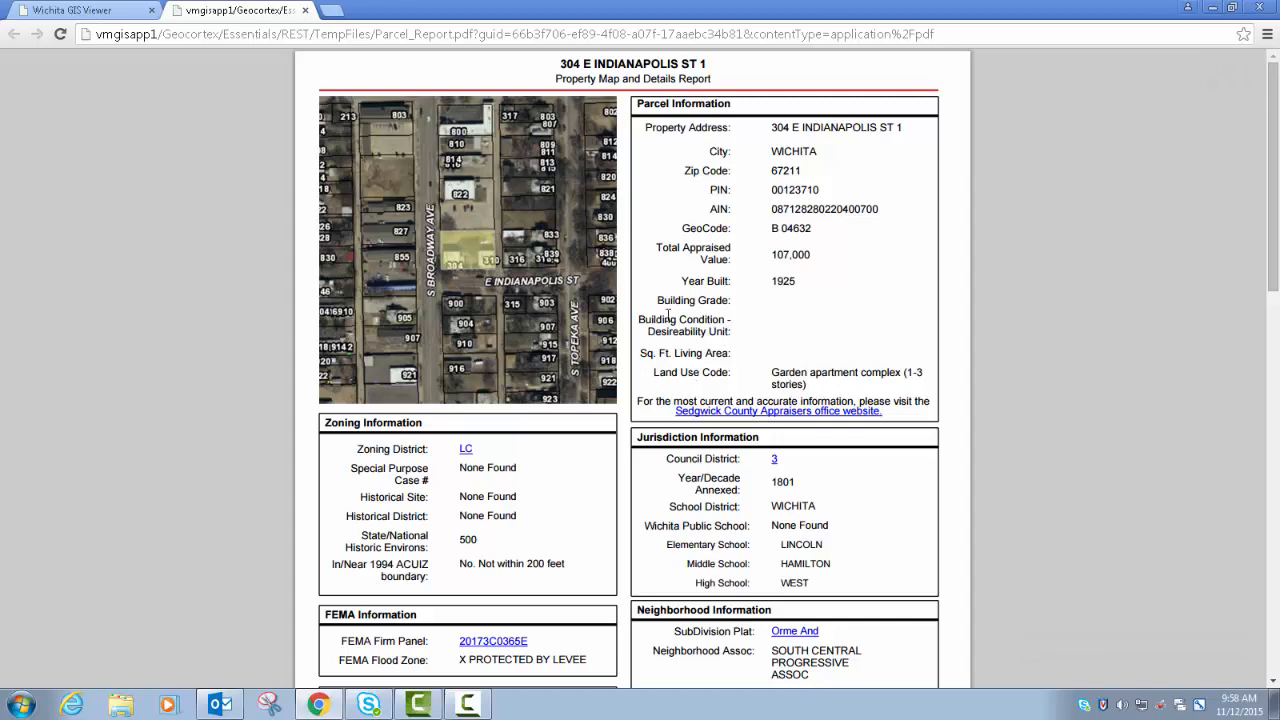
- Look through the property report's sections and follow the Zoning District link
scroll(508, 371, "down", 5)
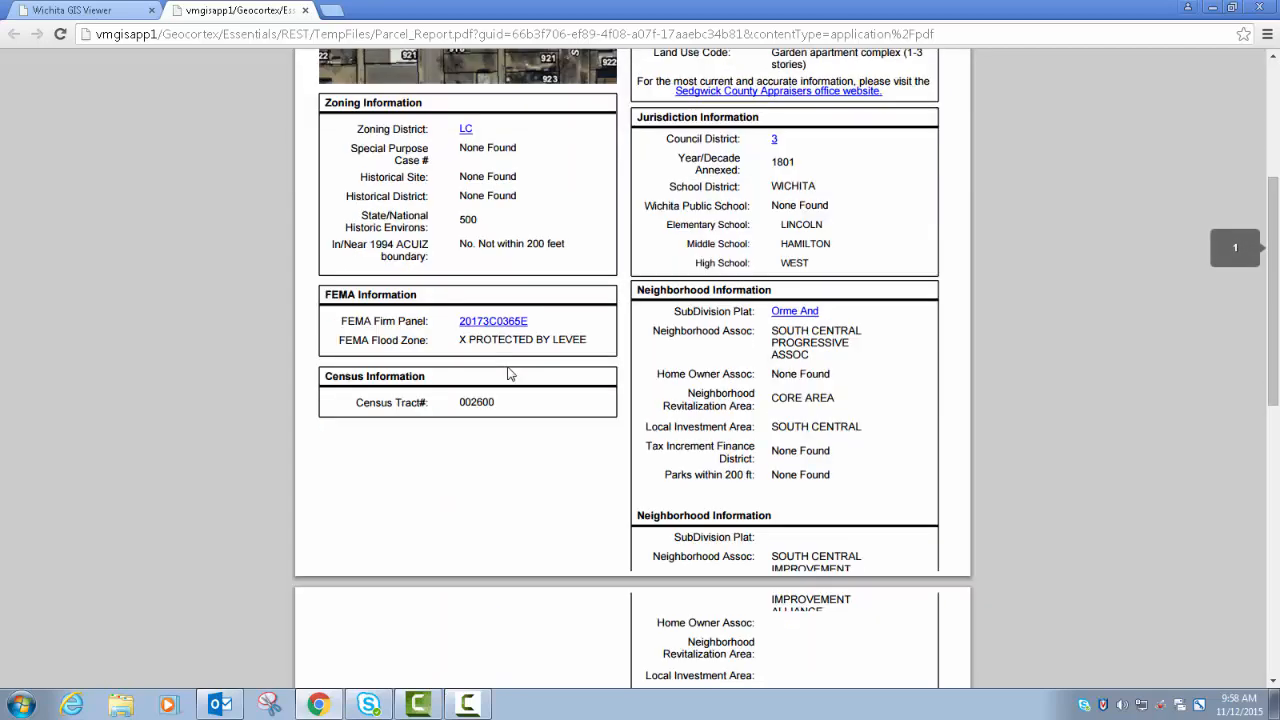
scroll(508, 373, "down", 2)
scroll(509, 371, "up", 3)
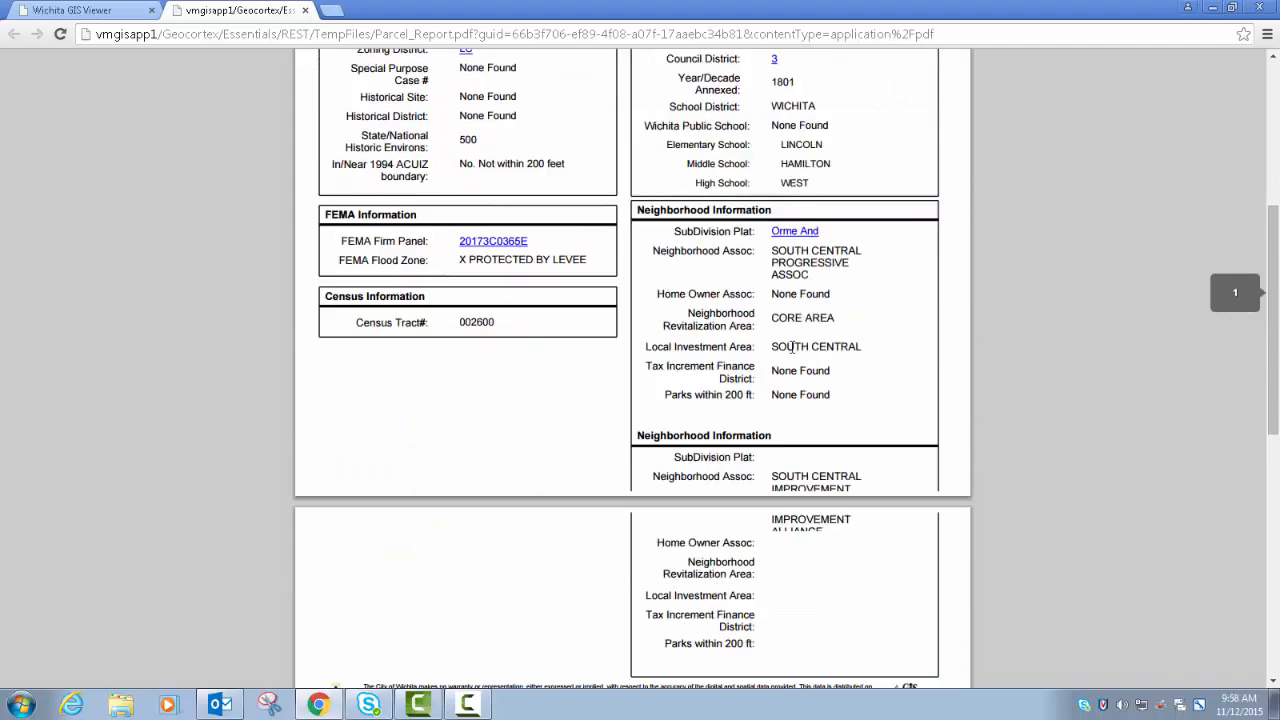
scroll(562, 391, "up", 1)
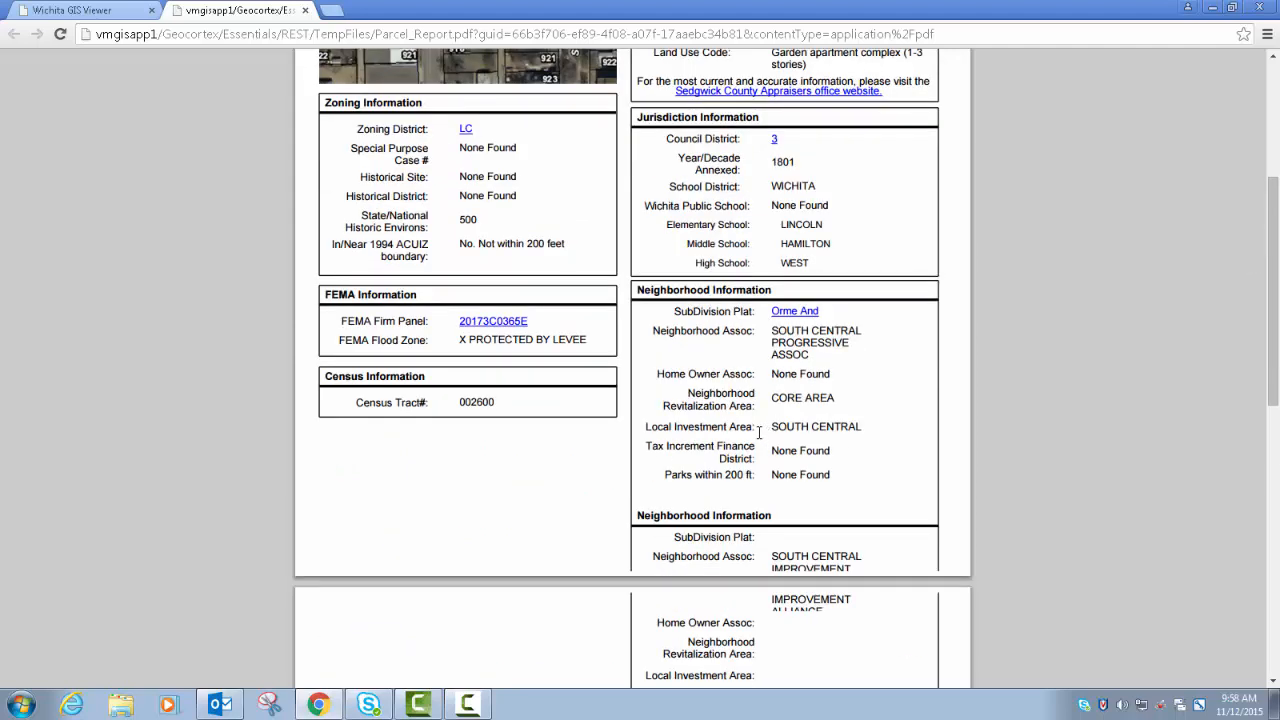
scroll(755, 427, "up", 4)
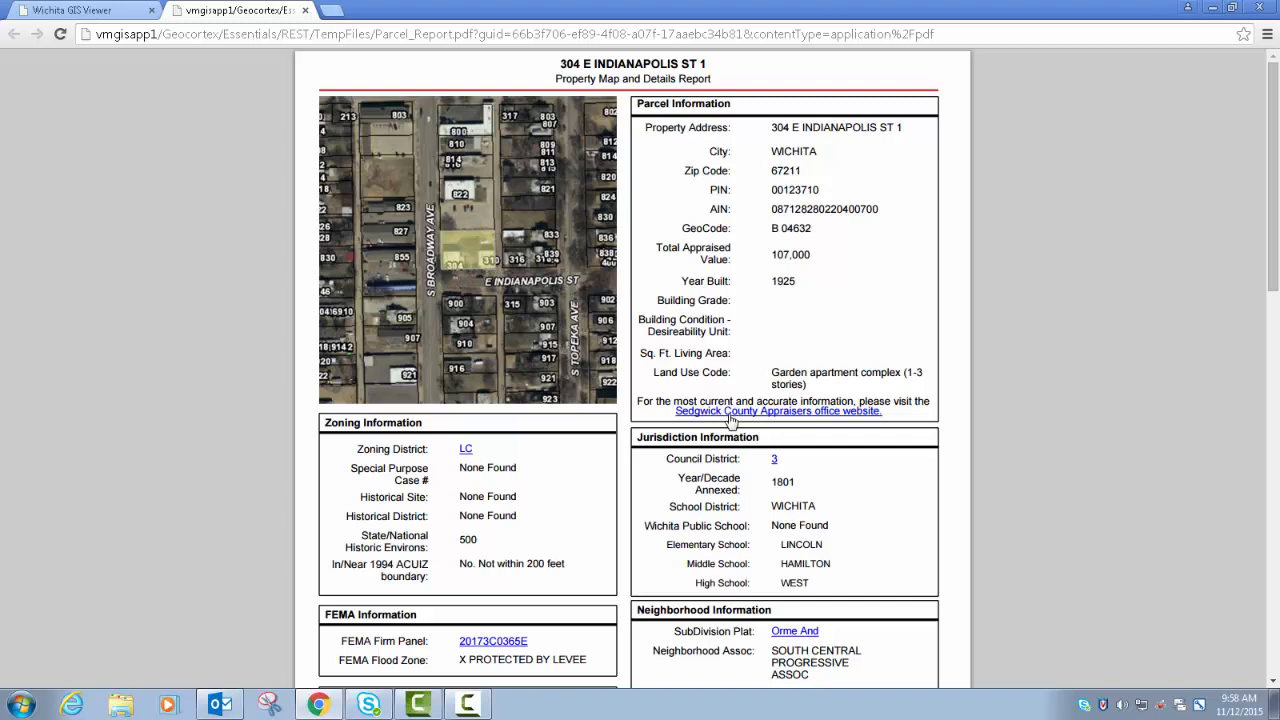
left_click(467, 451)
- Examine the report's FEMA, census and neighborhood information, and close the report along with its Report Ready results
scroll(741, 497, "down", 3)
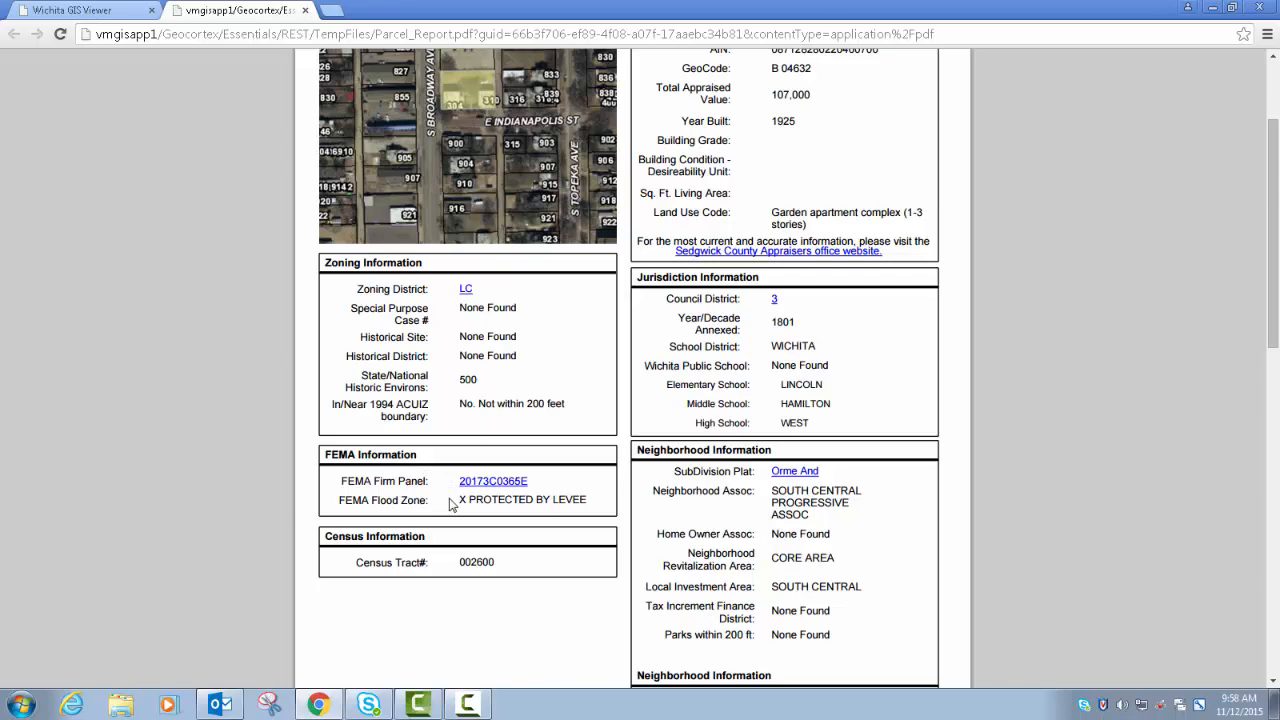
scroll(650, 520, "down", 4)
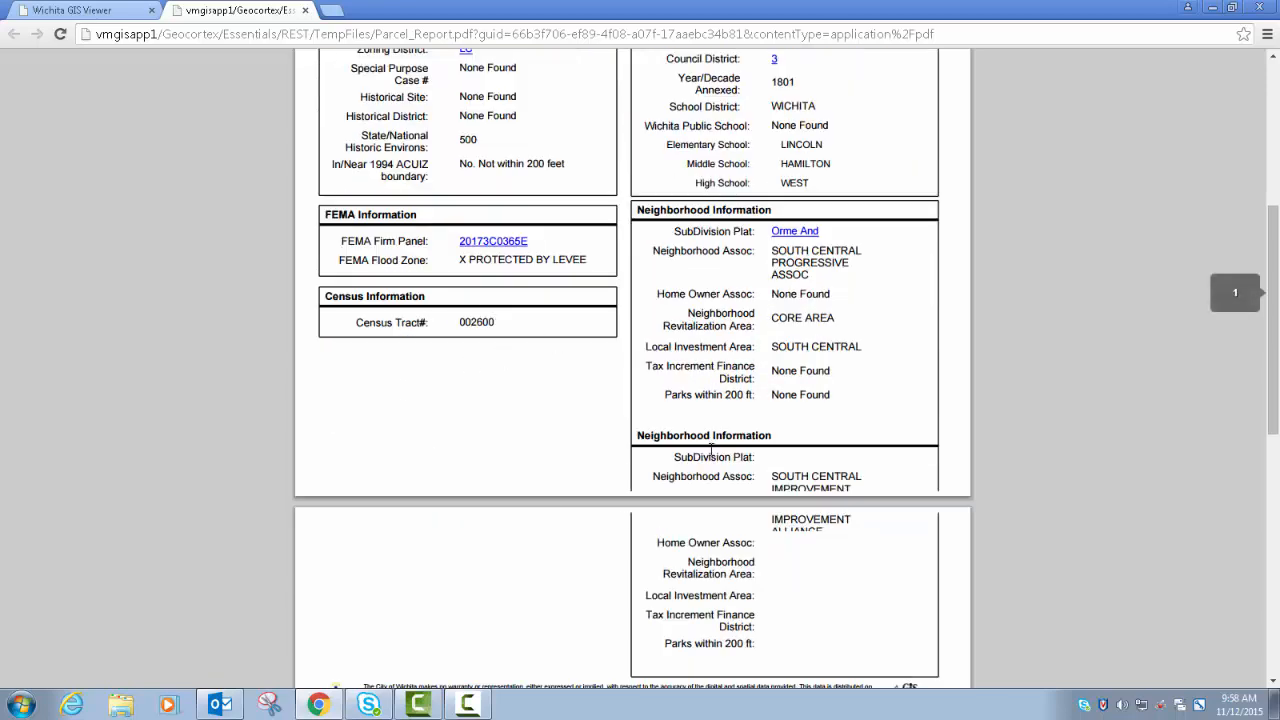
scroll(711, 450, "down", 5)
scroll(711, 450, "down", 1)
scroll(711, 450, "up", 8)
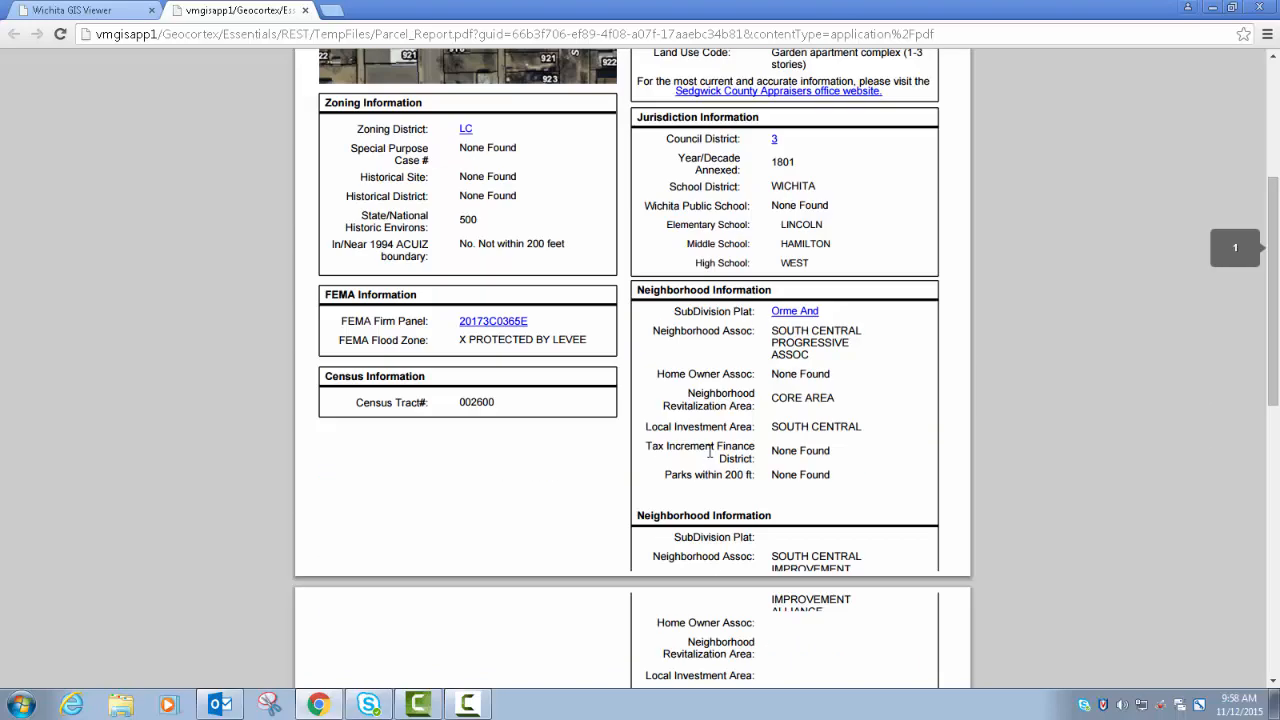
scroll(710, 452, "up", 5)
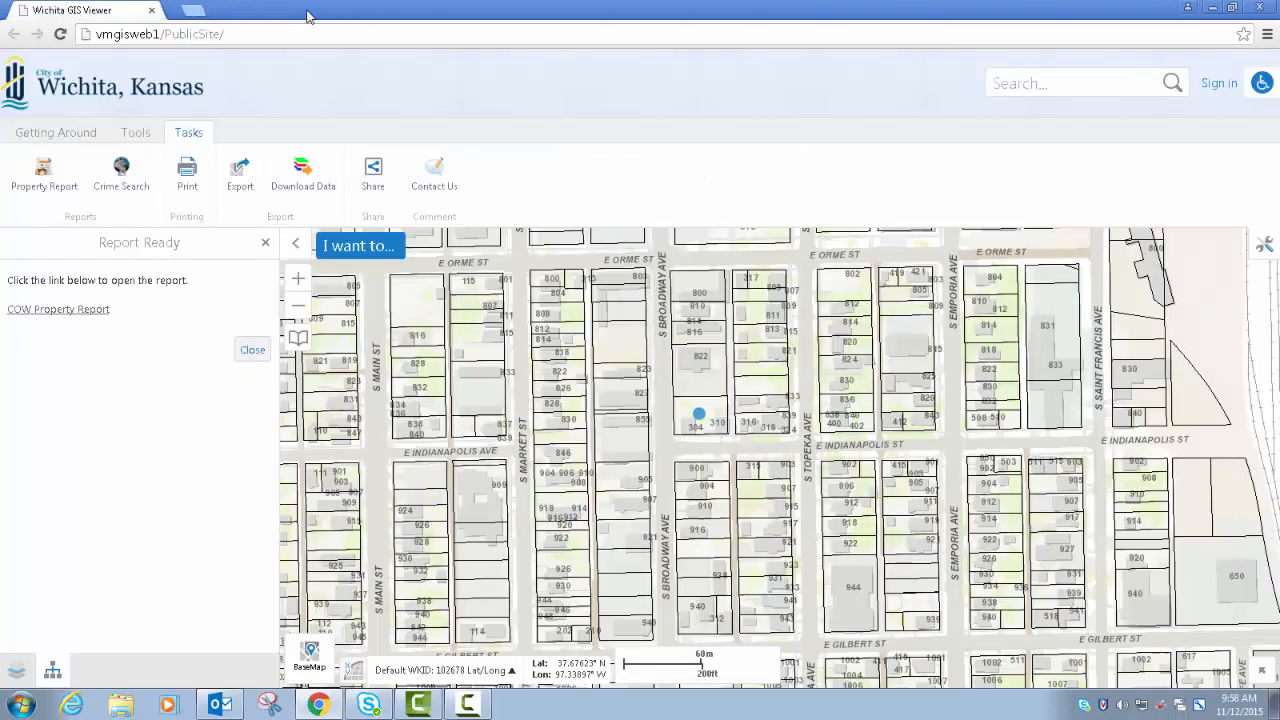
left_click(305, 10)
left_click(252, 352)
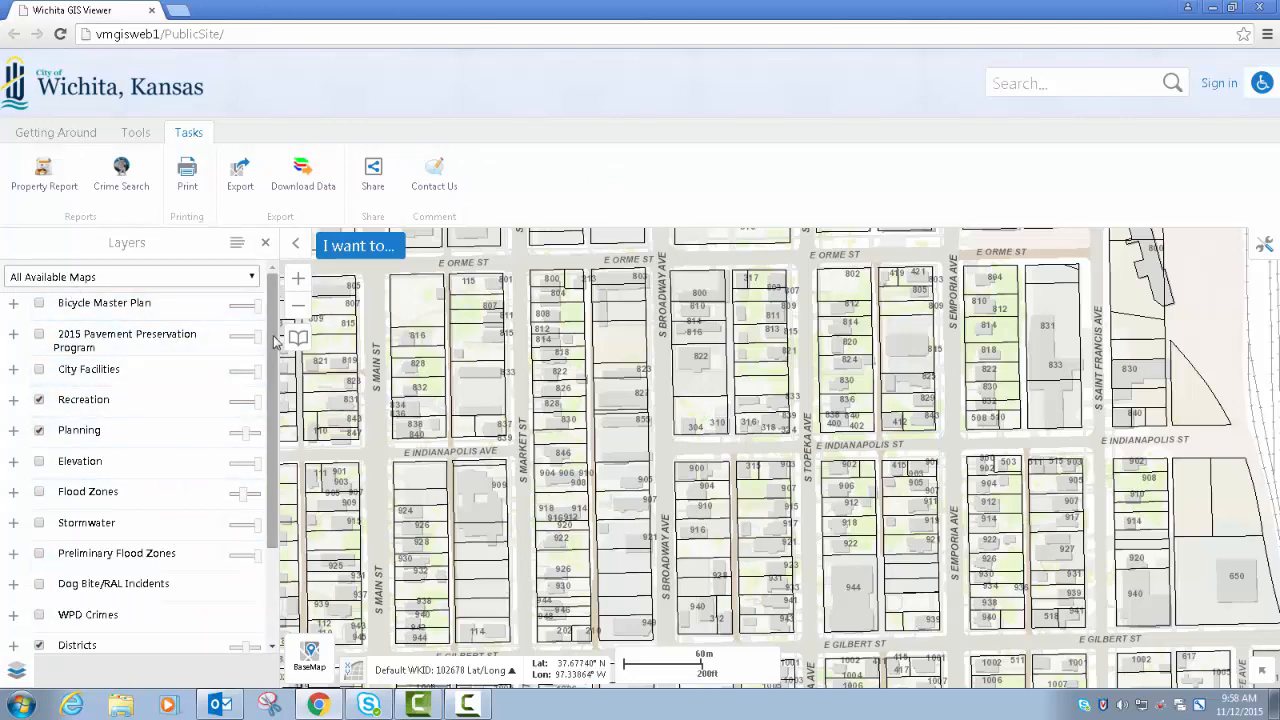
- Switch the layer list from all available maps to the Crime map theme
mouse_move(274, 336)
left_mouse_down()
mouse_move(272, 443)
mouse_move(279, 320)
left_mouse_up()
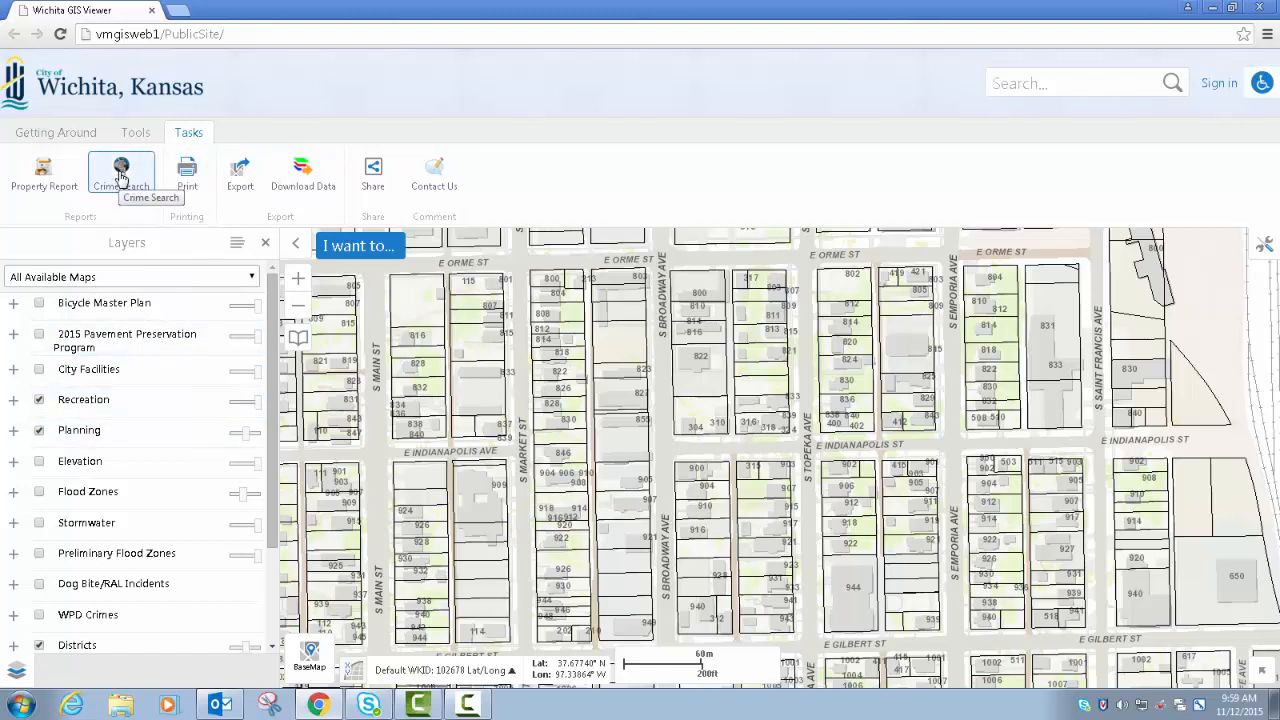
left_click(101, 289)
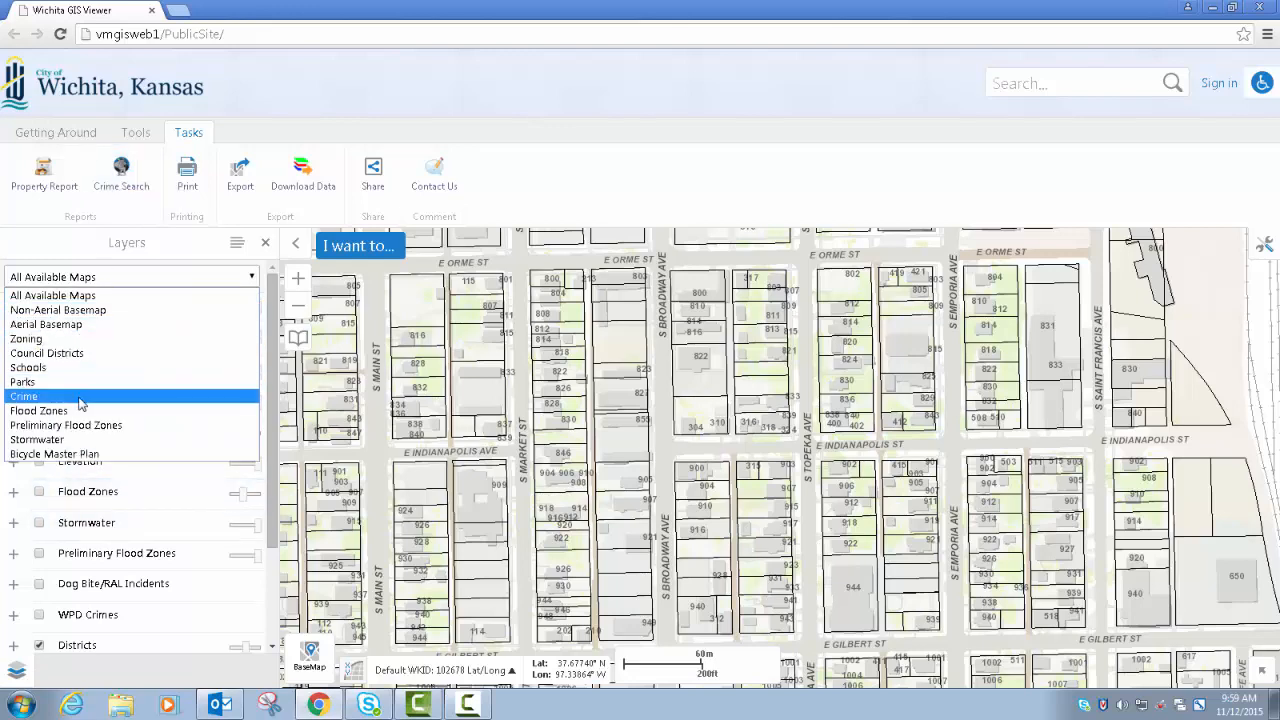
left_click(80, 398)
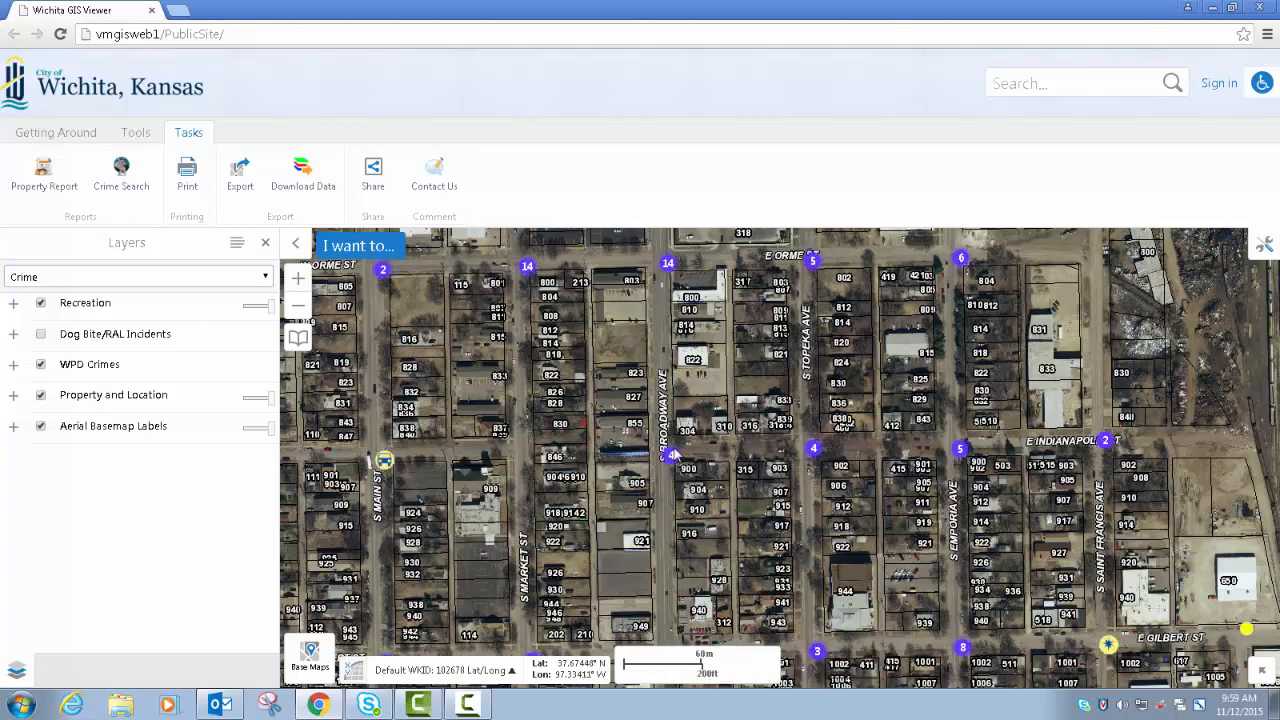
- Browse the individual crime records in the cluster at S Market St and Orme St, and close the record details
left_click(527, 269)
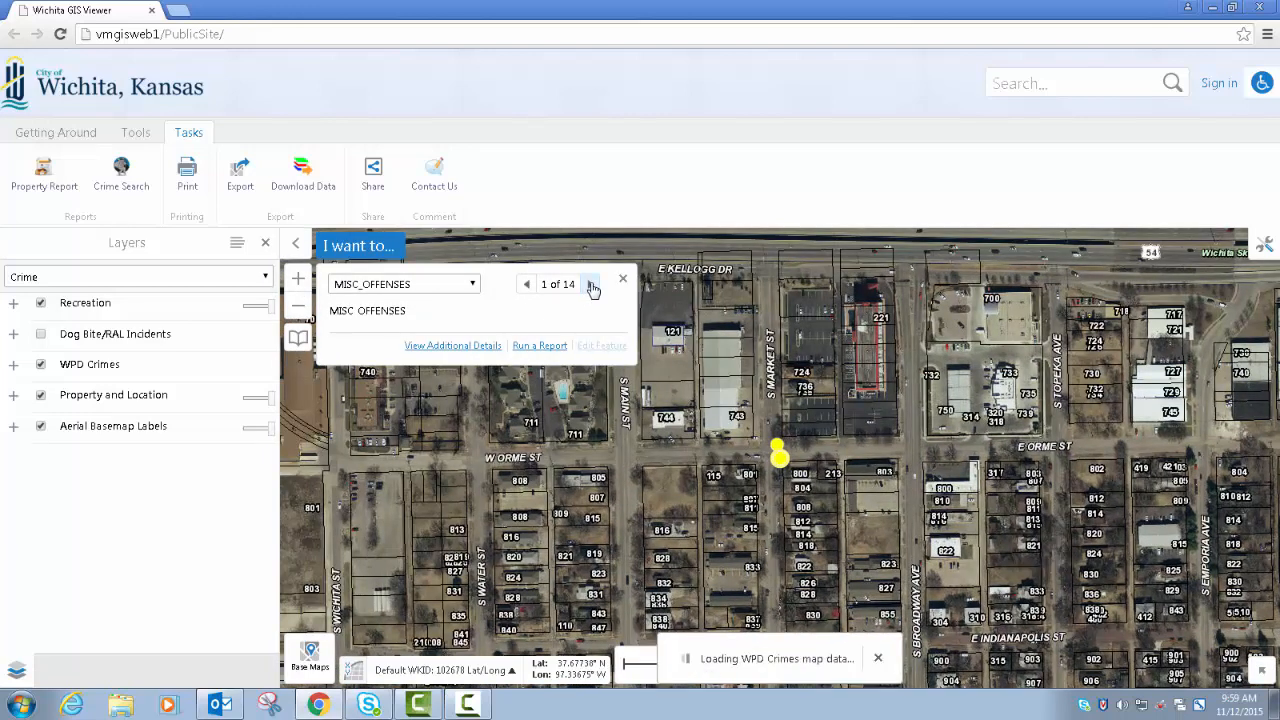
left_click(592, 286)
left_click(592, 287)
left_click(592, 287)
left_click(526, 284)
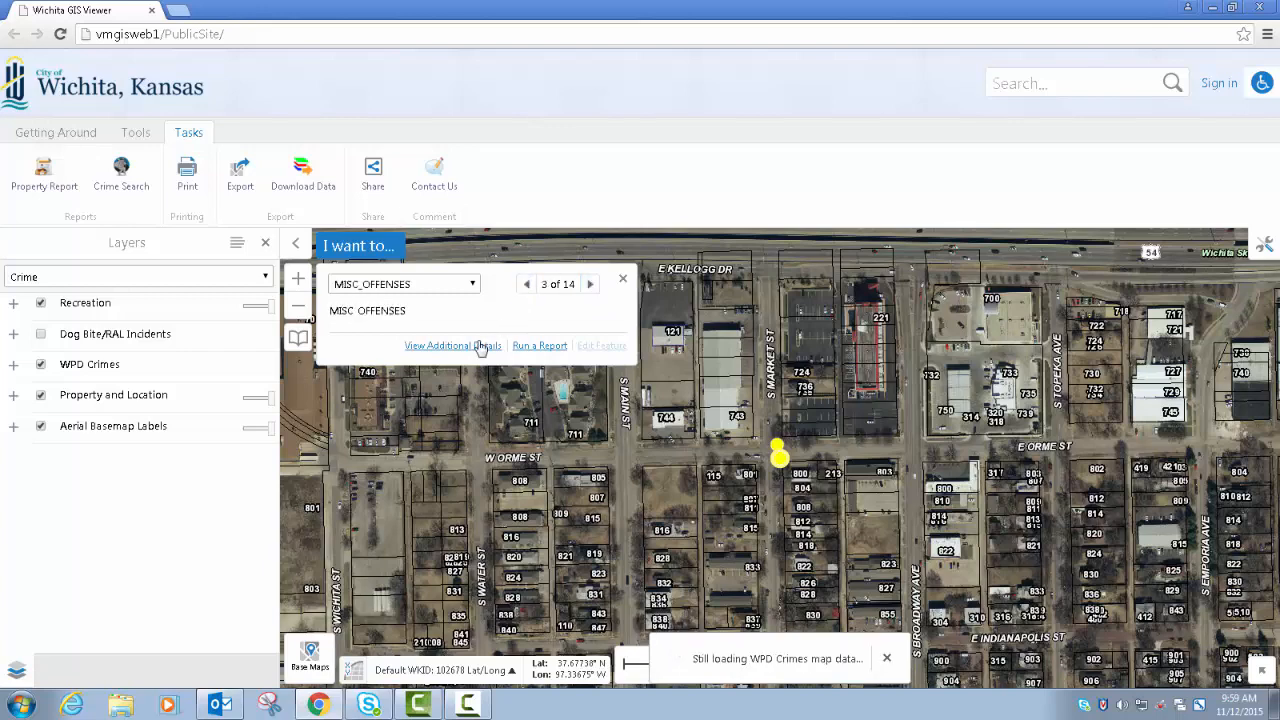
left_click(526, 284)
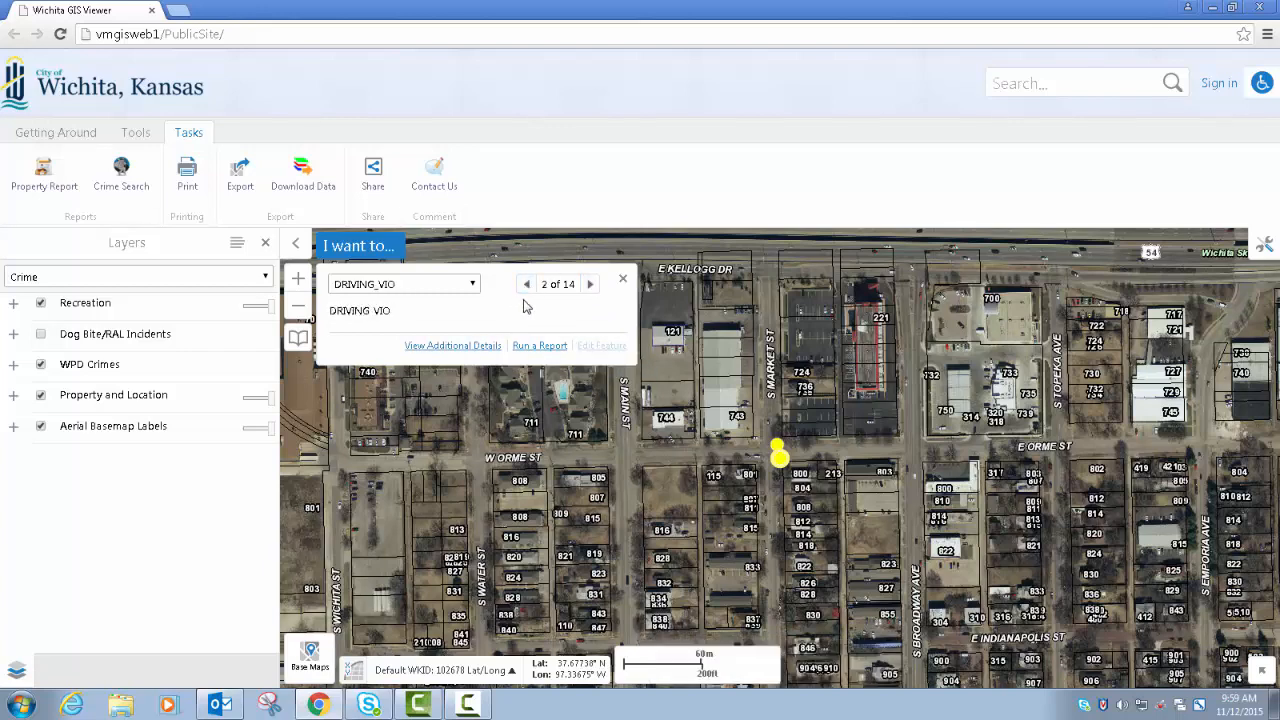
left_click(526, 284)
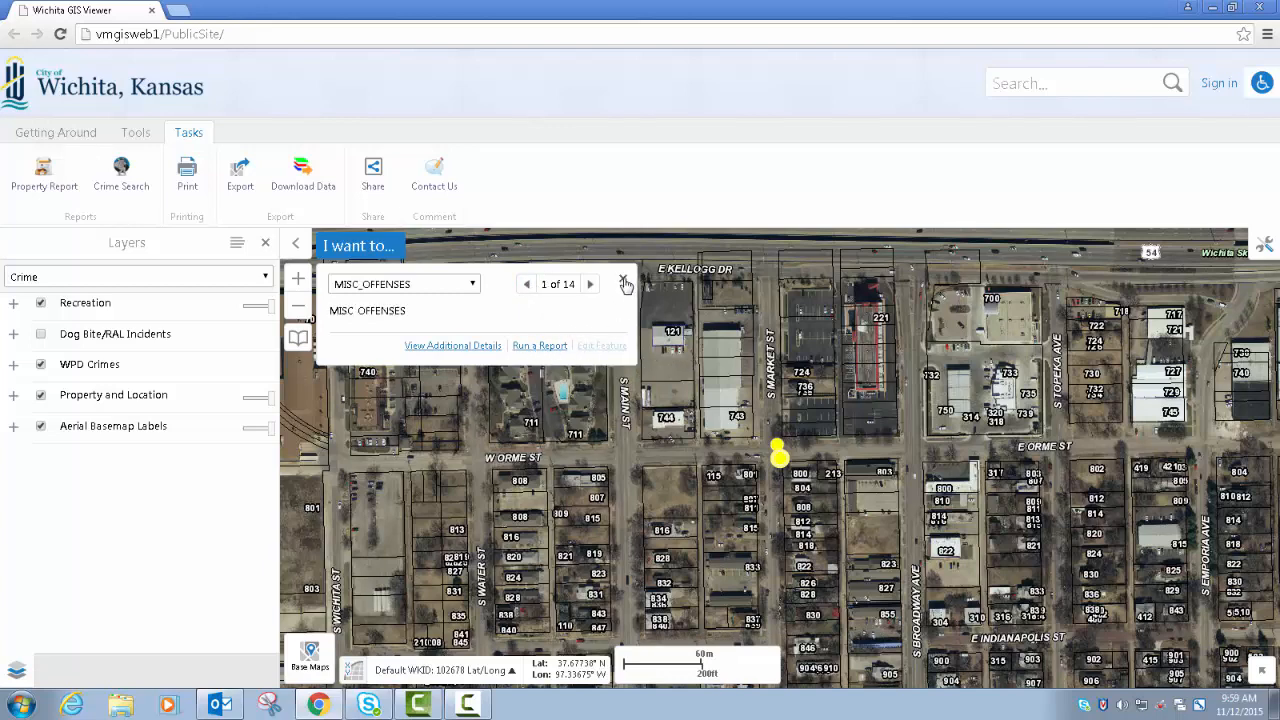
left_click(623, 283)
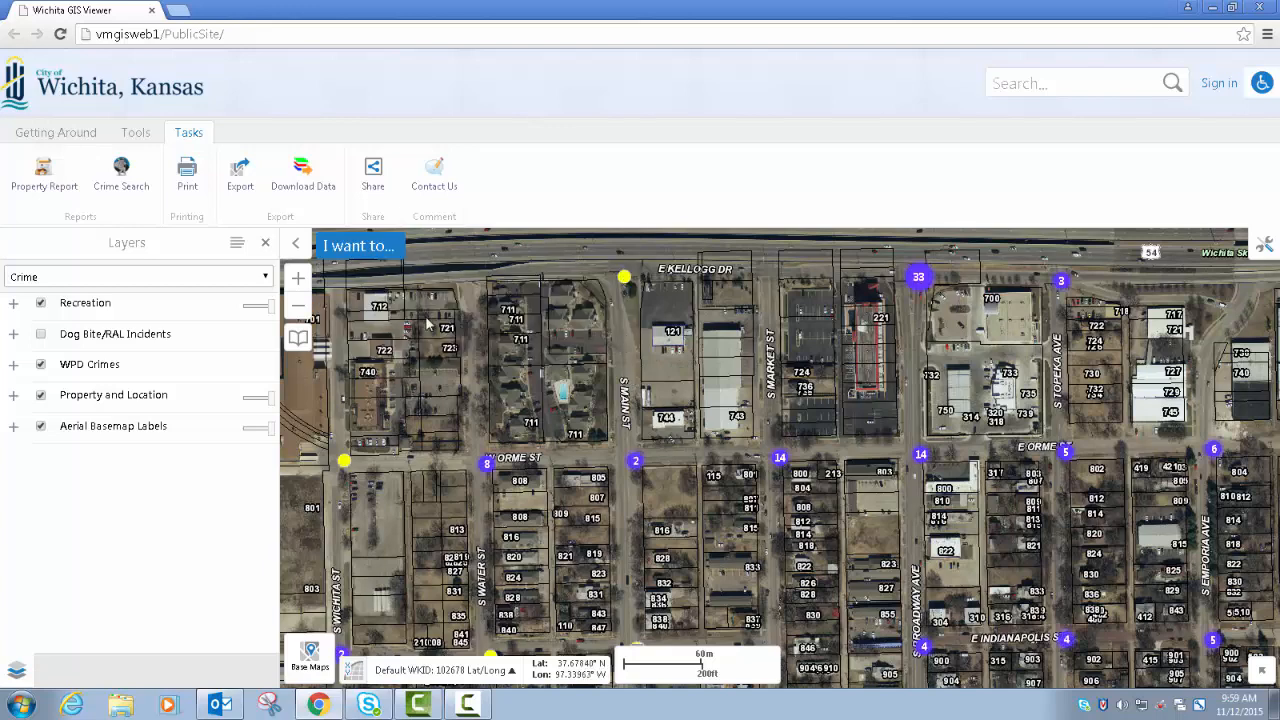
- Display the map legend in place of the layer list and examine the WPD Crimes symbols and cluster sizes
left_click_drag(718, 458, 700, 362)
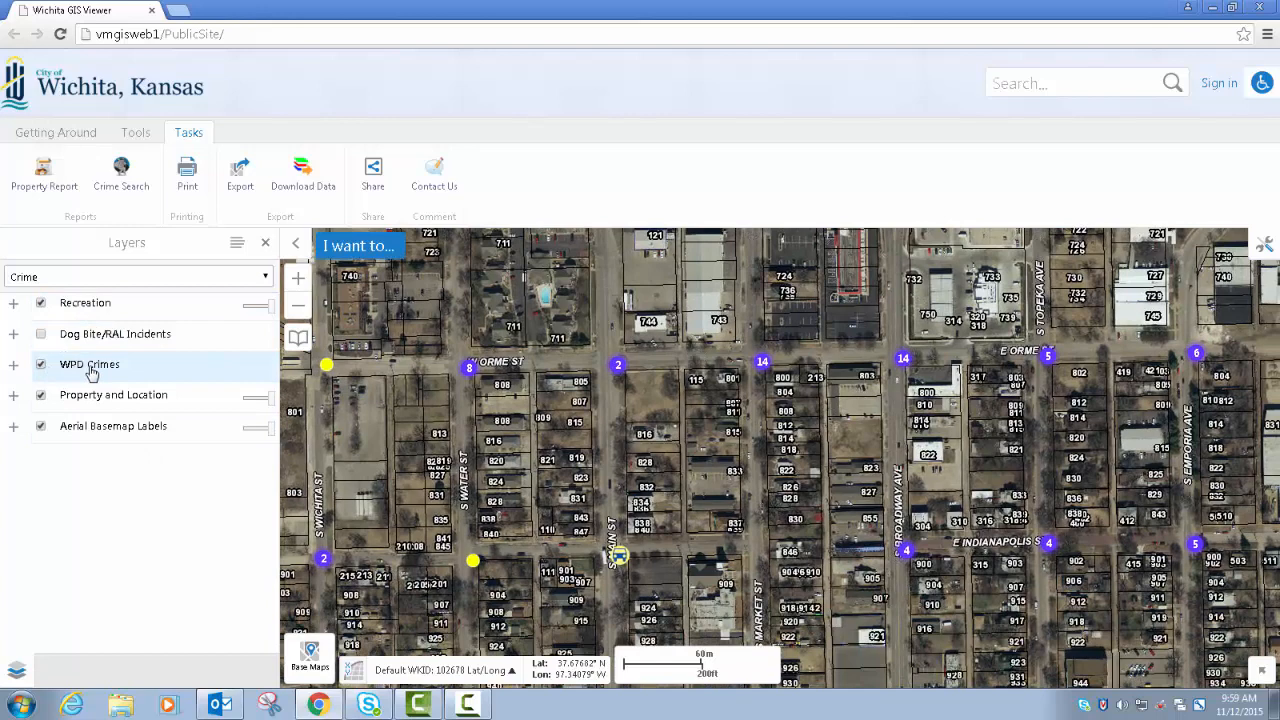
left_click(237, 243)
left_click(163, 277)
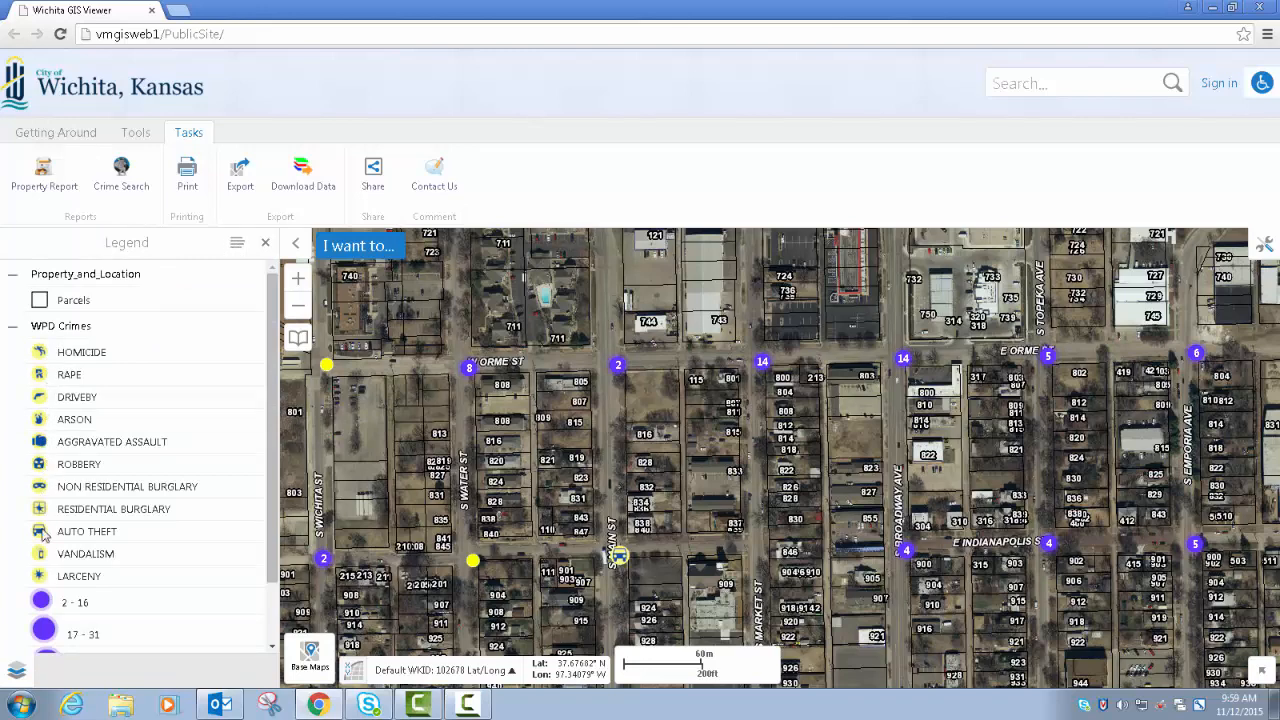
scroll(280, 520, "down", 2)
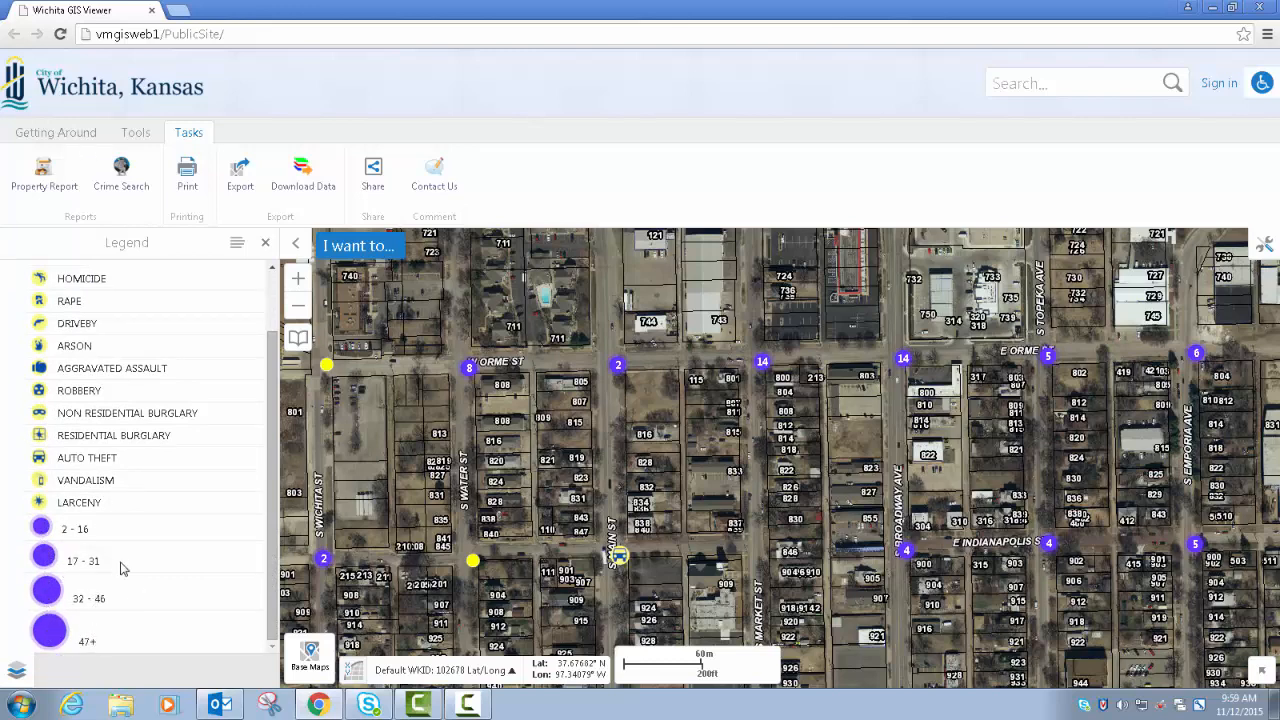
- View the crime clusters across a wider area around E Kellogg Dr, dismissing the details of the selected parcel
left_click(740, 490)
scroll(713, 500, "down", 1)
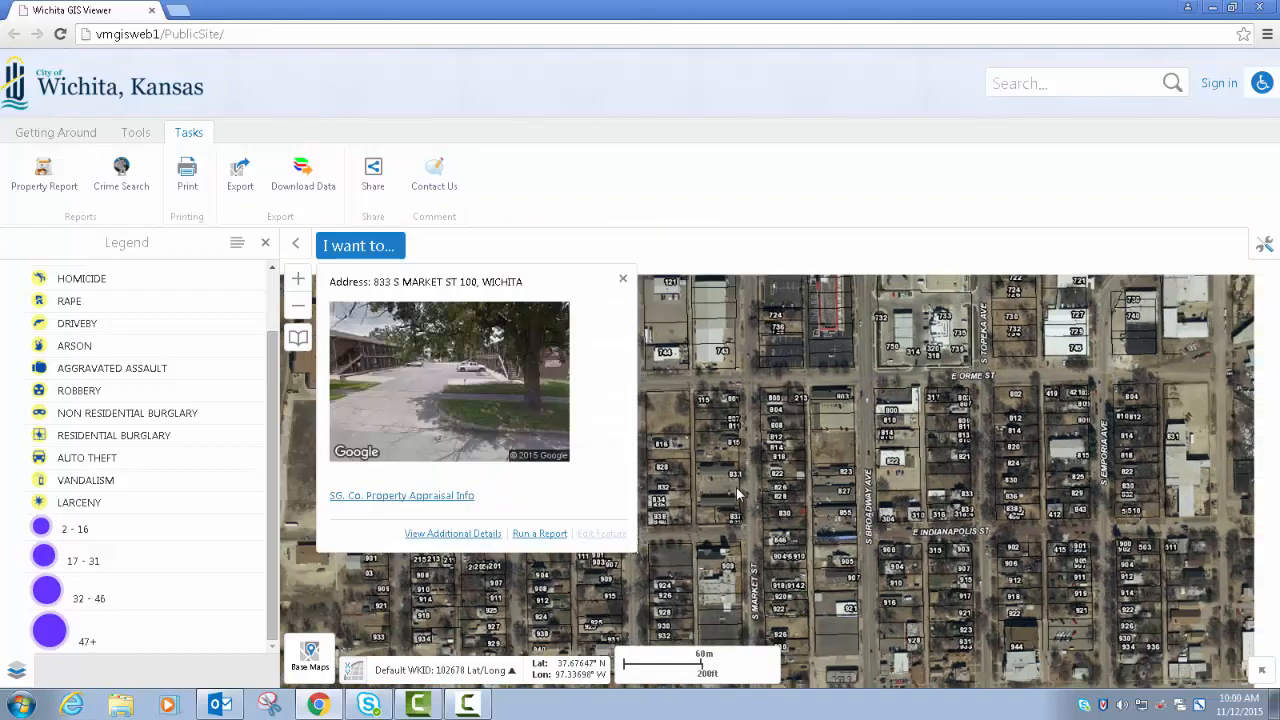
left_click(622, 278)
scroll(683, 479, "down", 1)
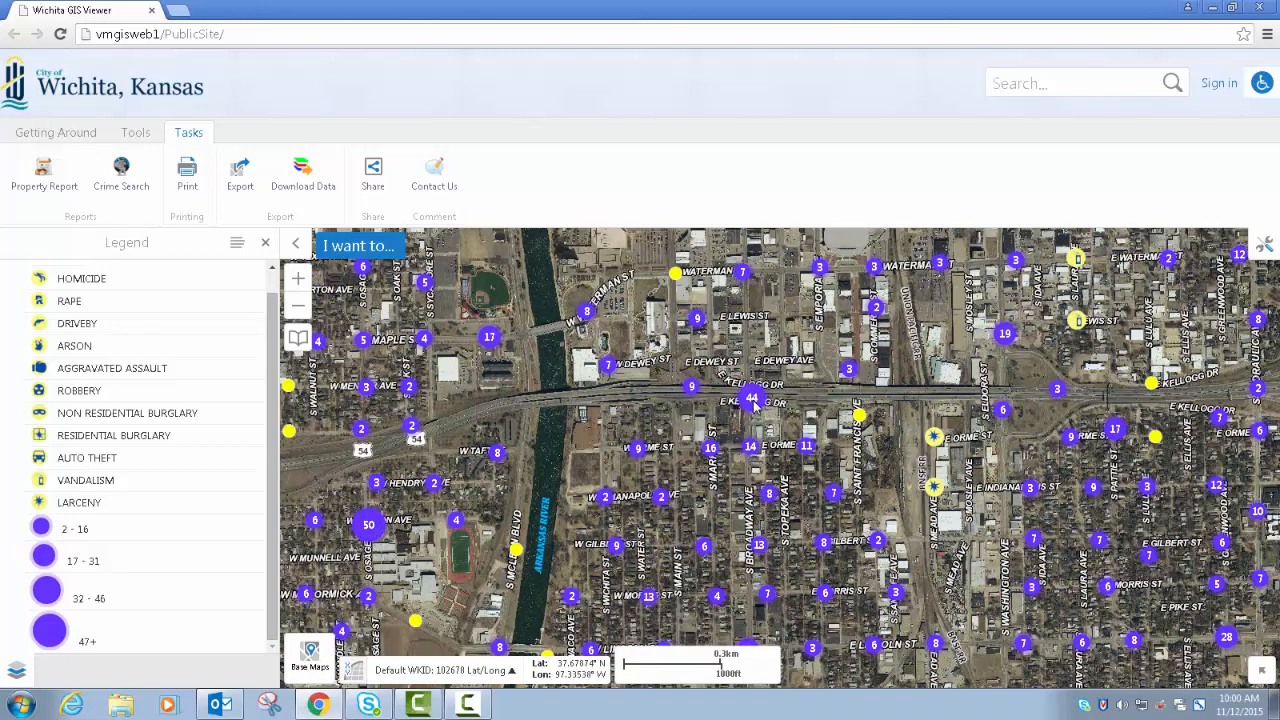
- Examine the crime cluster at S Broadway Ave and E Kellogg Dr up close, and display the layer list in place of the legend
scroll(754, 401, "up", 1)
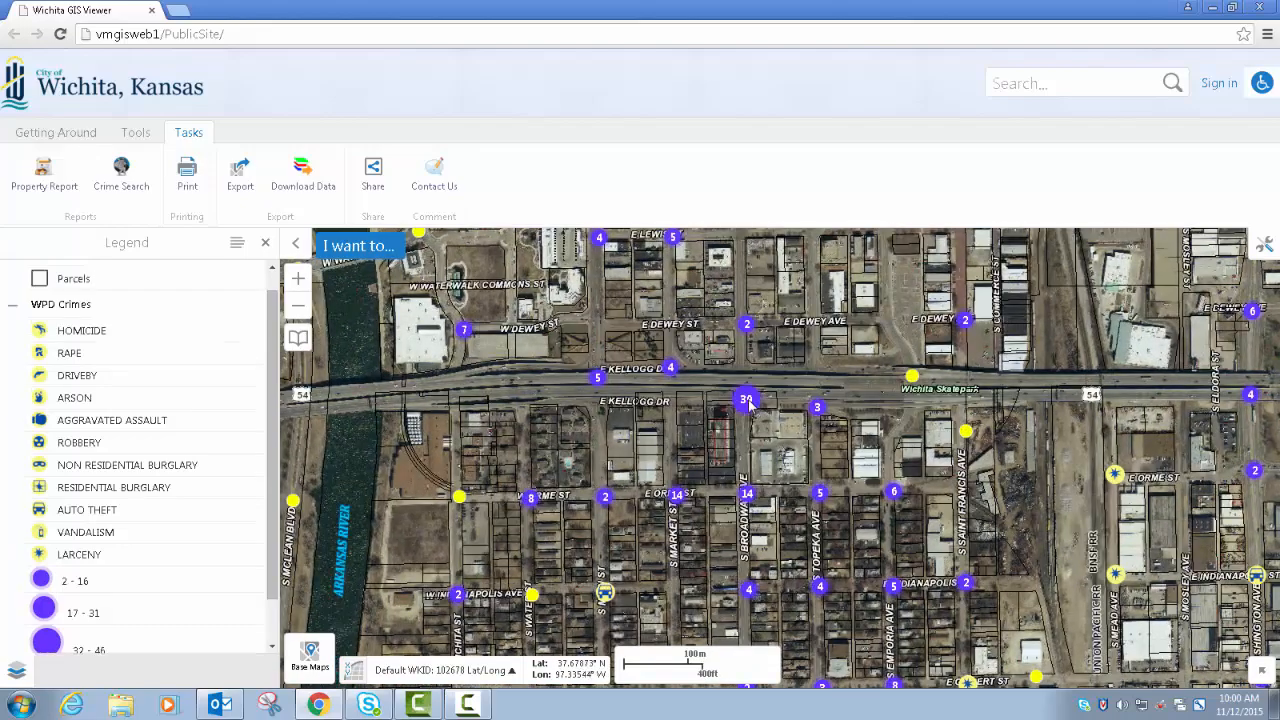
scroll(748, 400, "up", 1)
scroll(739, 430, "up", 1)
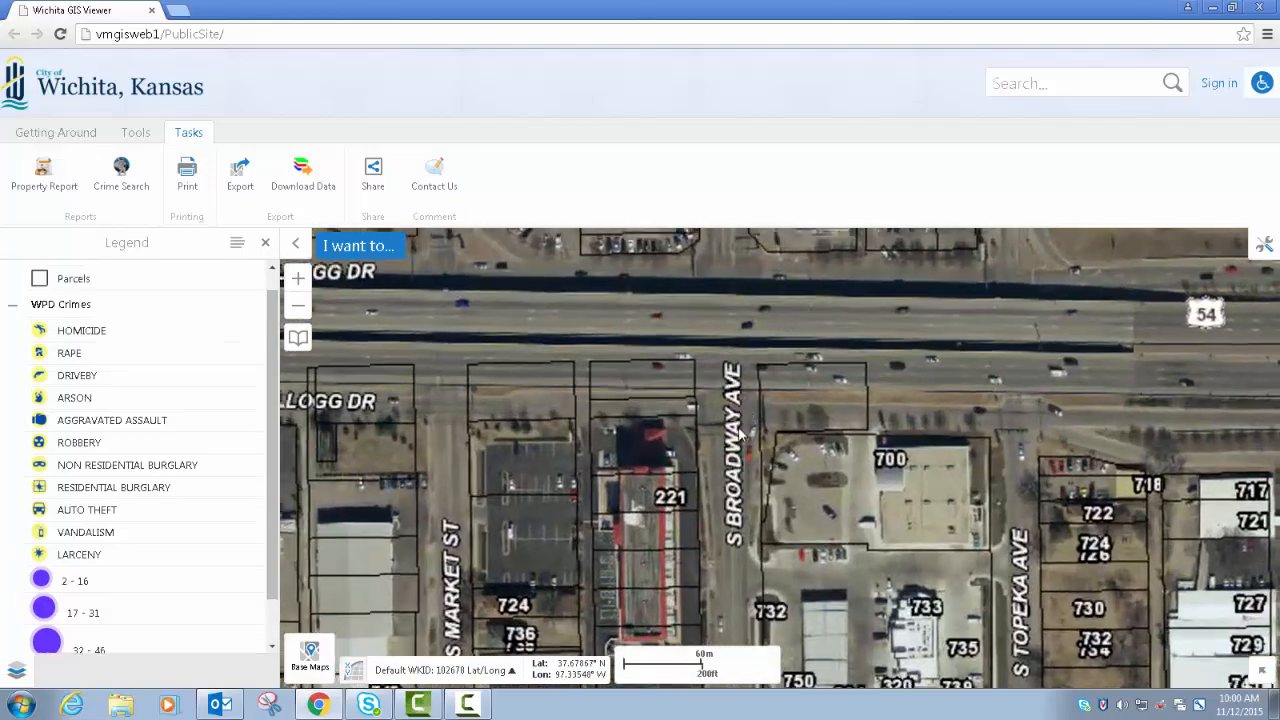
scroll(742, 432, "up", 4)
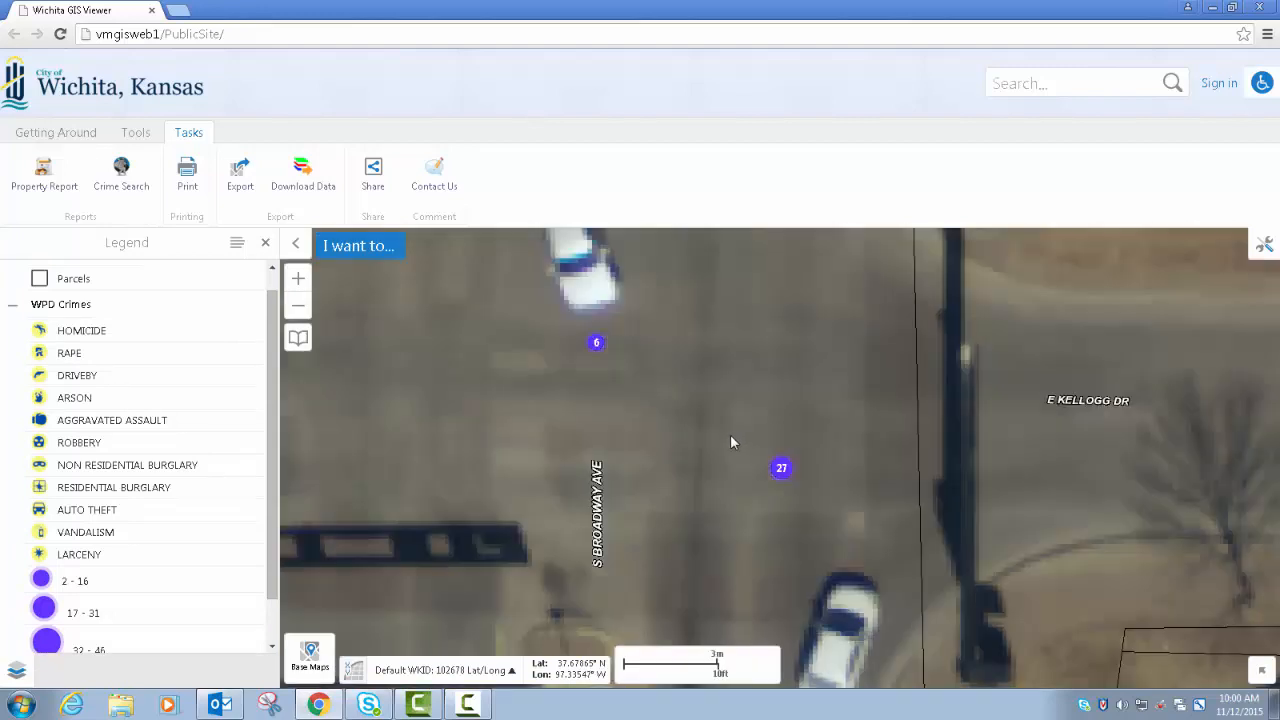
scroll(717, 437, "down", 3)
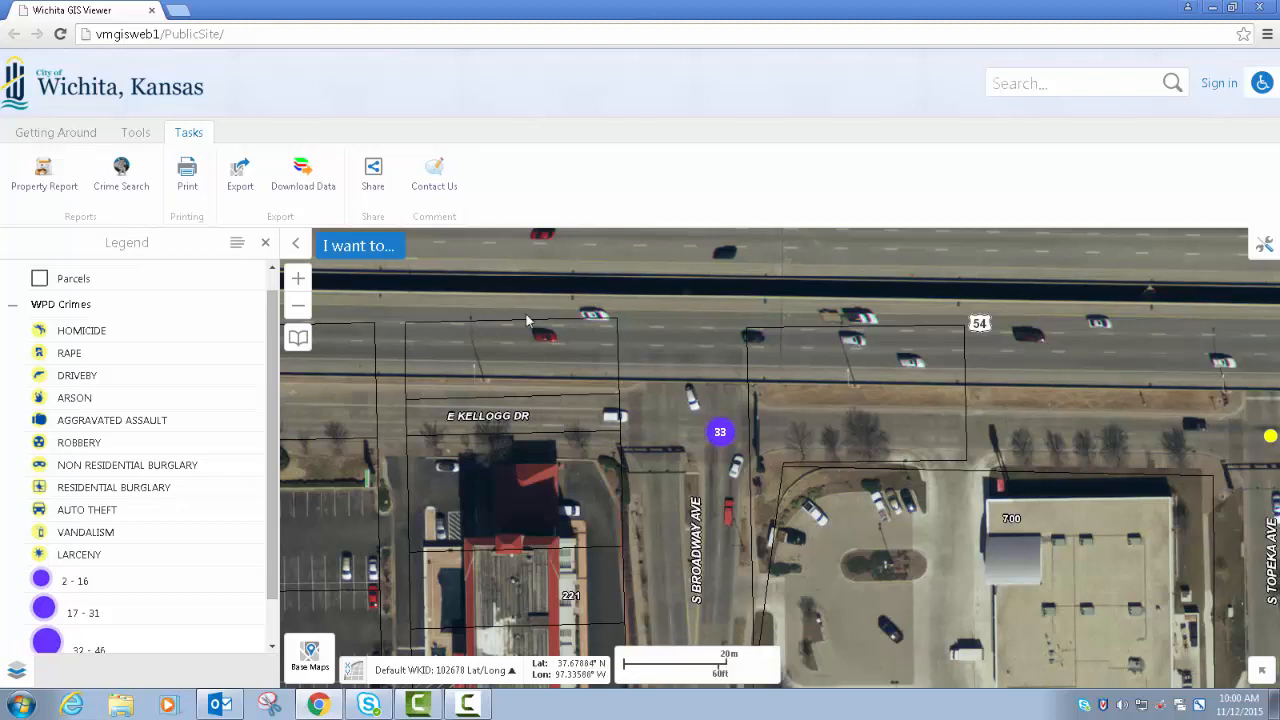
left_click(237, 243)
left_click(203, 282)
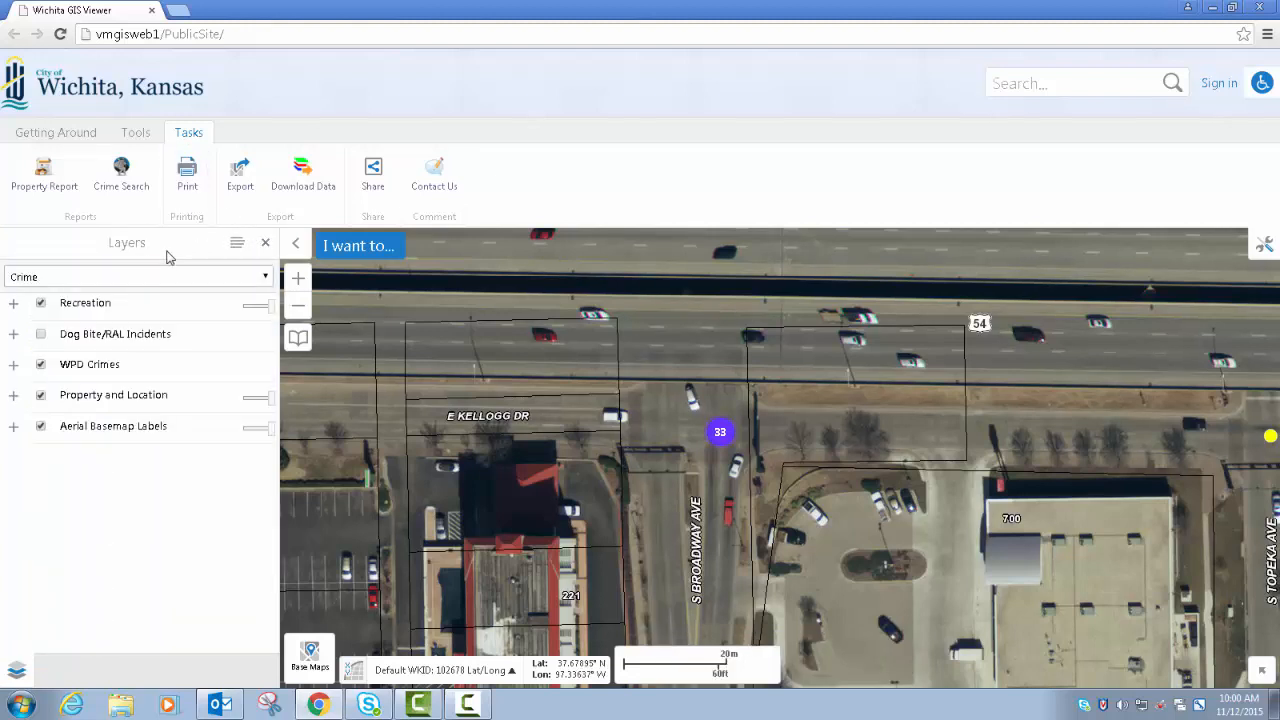
- Set up a crime search by Zipcode covering All Crimes in the Last 7 Days, and proceed to the zip code selection
left_click(121, 178)
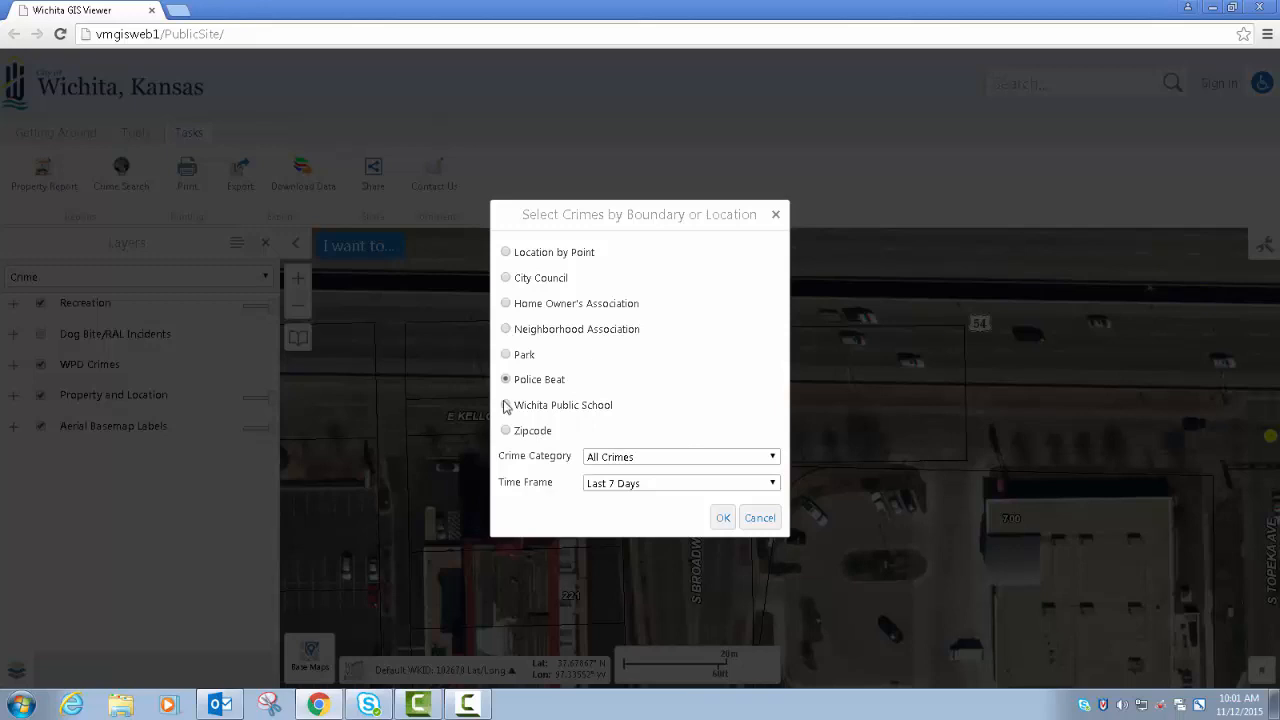
left_click(506, 431)
left_click(773, 462)
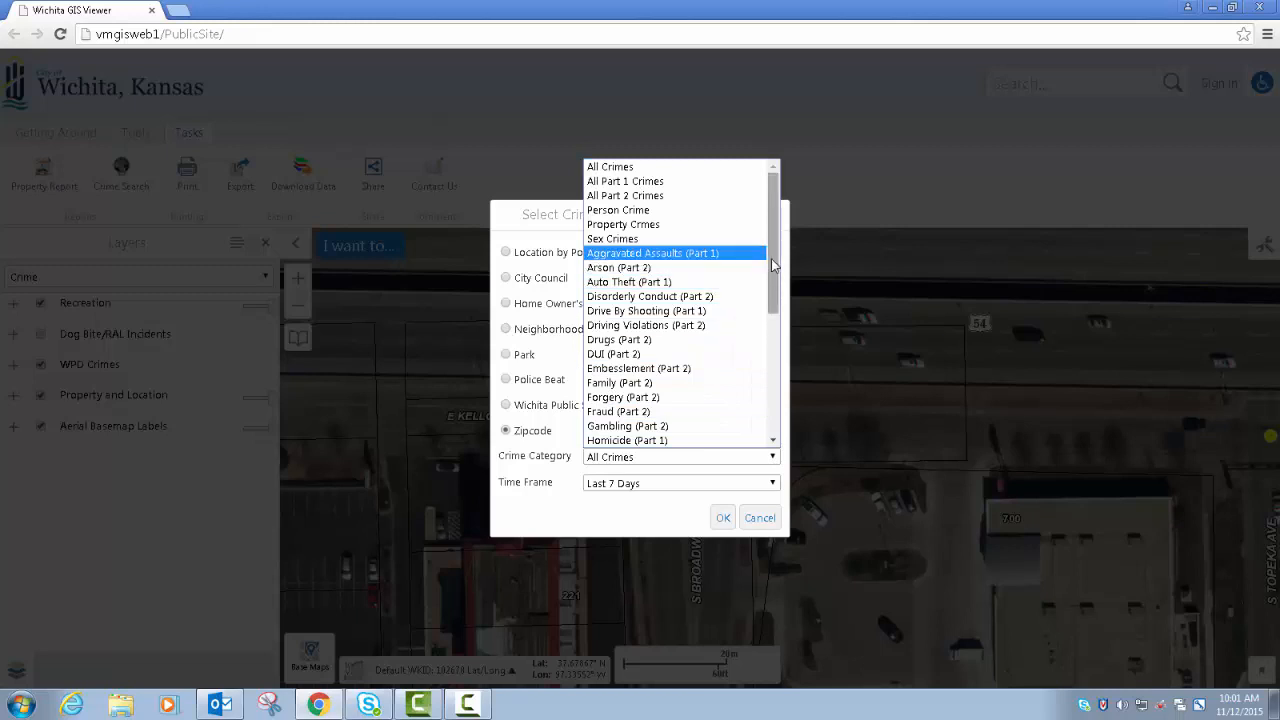
mouse_move(772, 265)
left_mouse_down()
mouse_move(771, 397)
mouse_move(775, 272)
left_mouse_up()
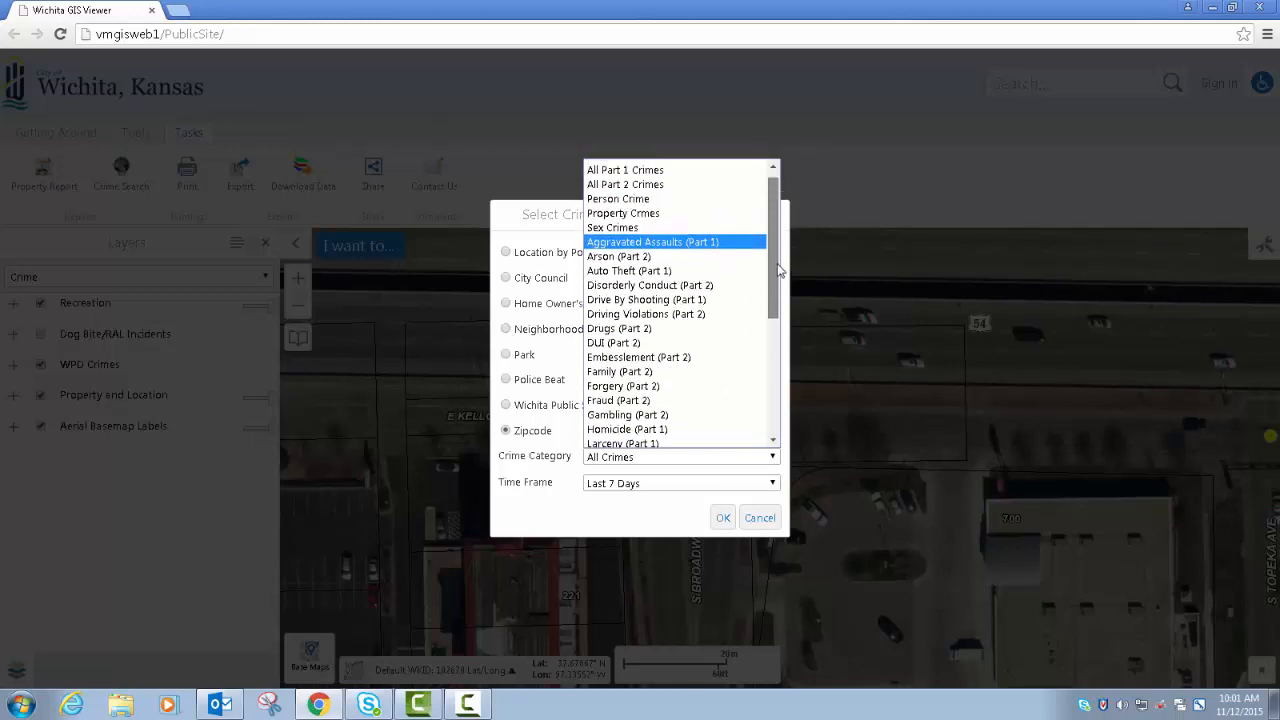
left_click(660, 172)
left_click(690, 462)
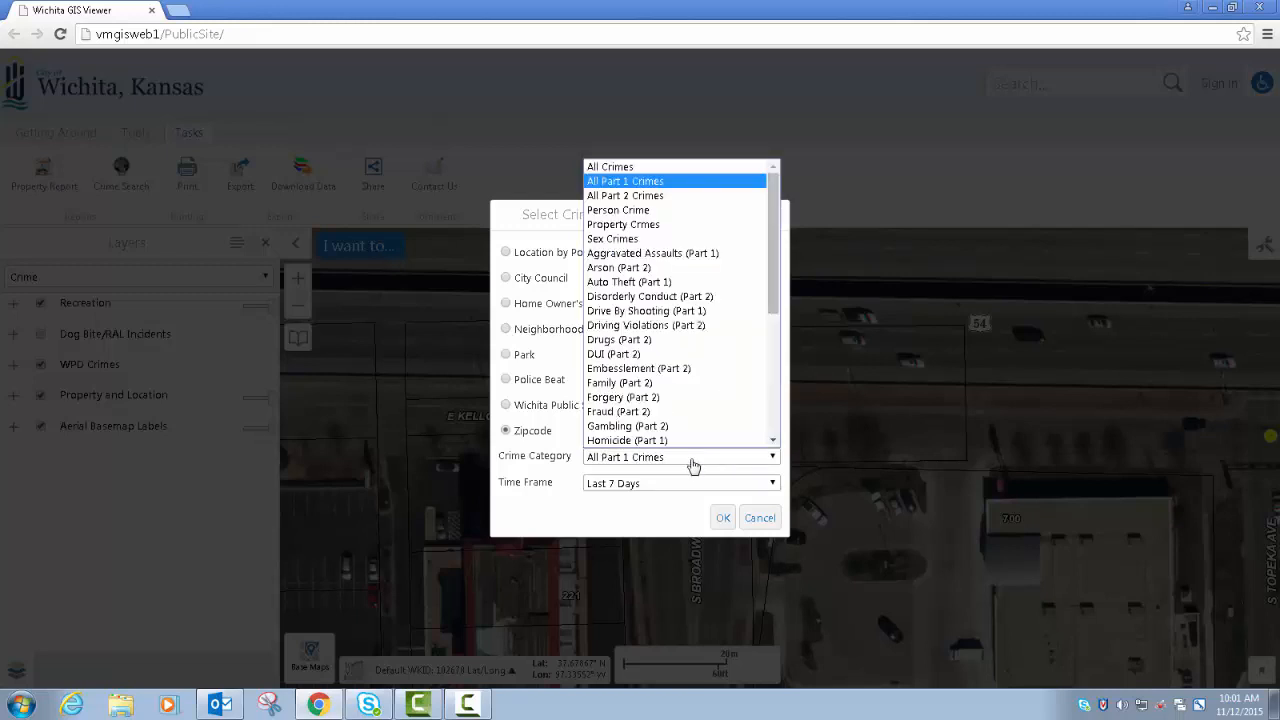
left_click(660, 167)
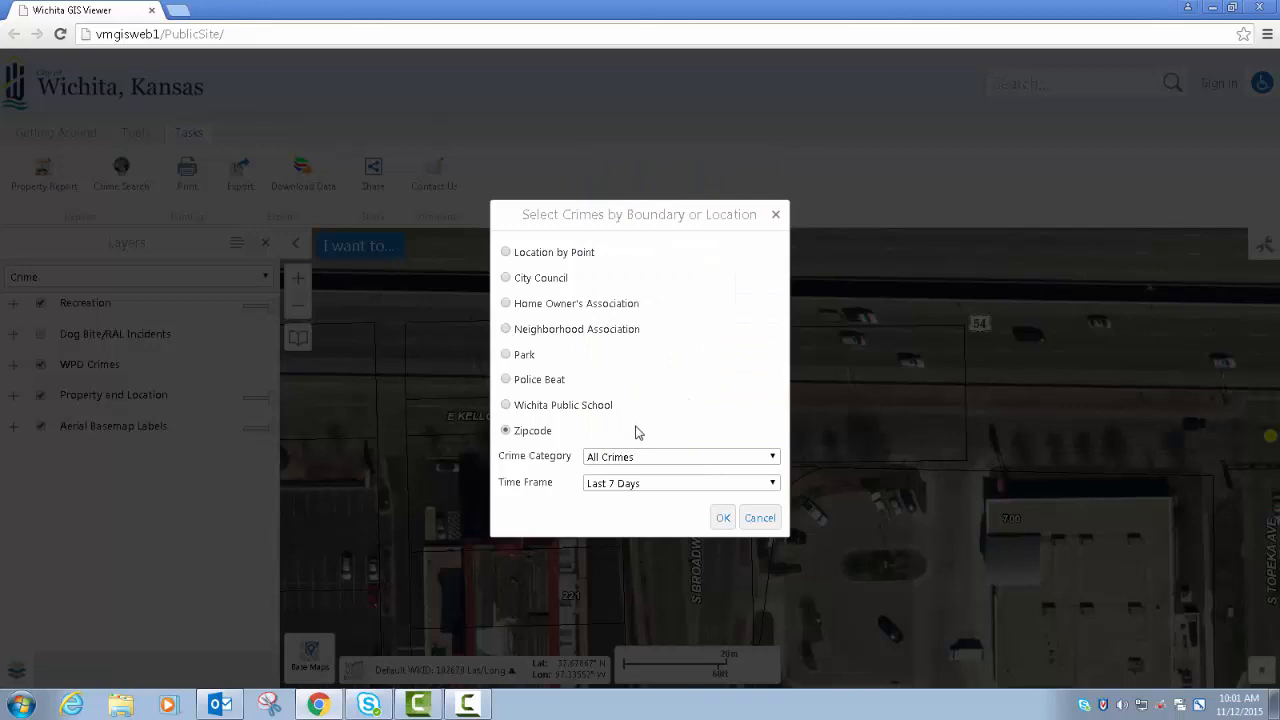
left_click(680, 488)
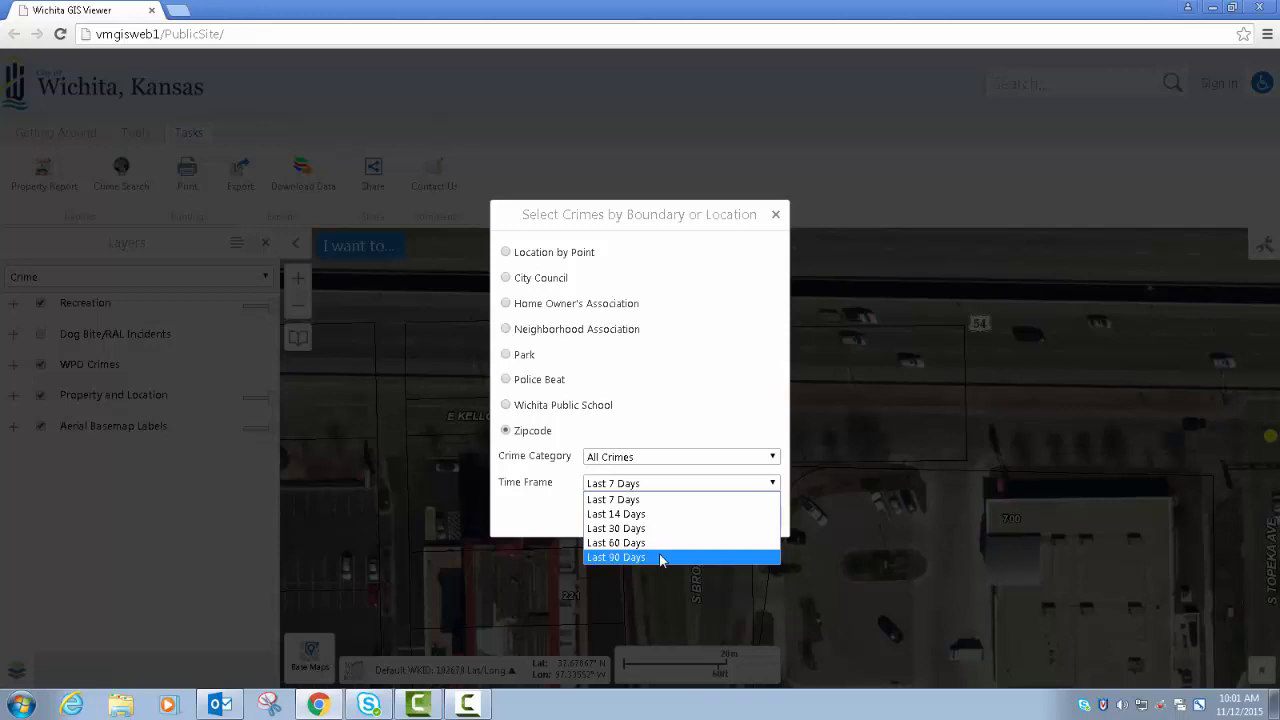
left_click(642, 500)
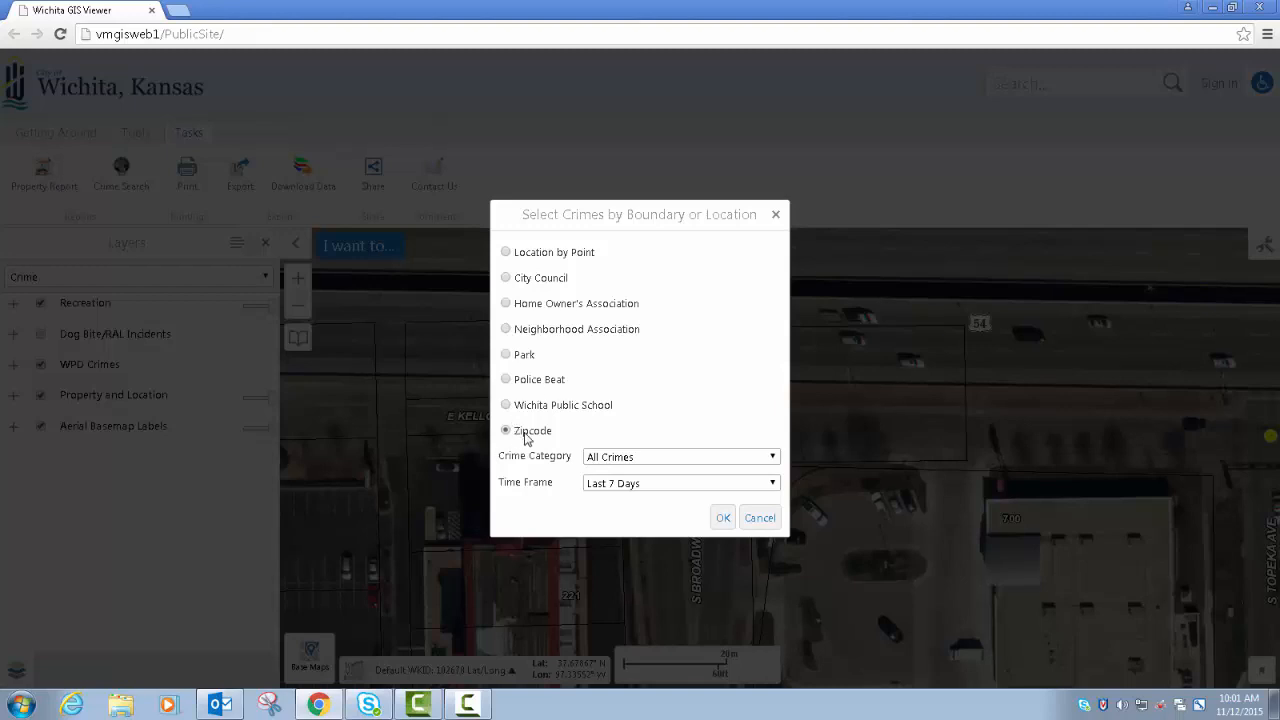
left_click(723, 518)
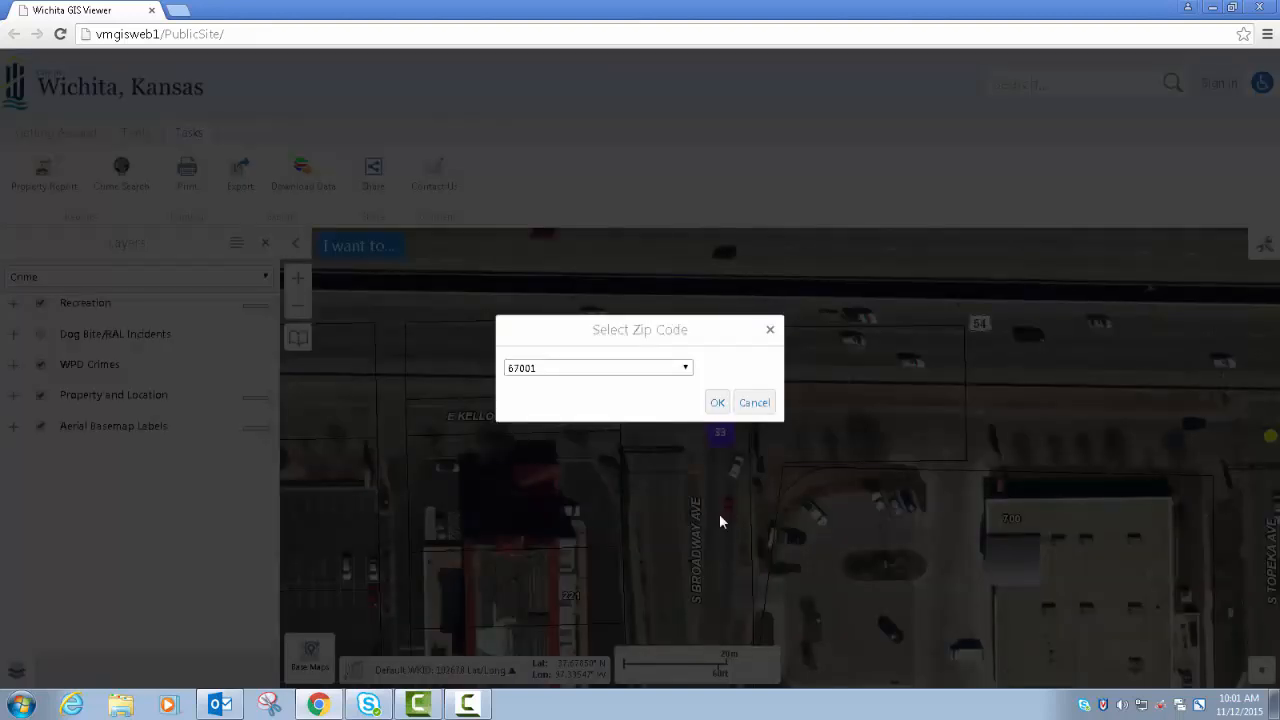
- Choose zip code 67203 and run the crime search for it
left_click(685, 369)
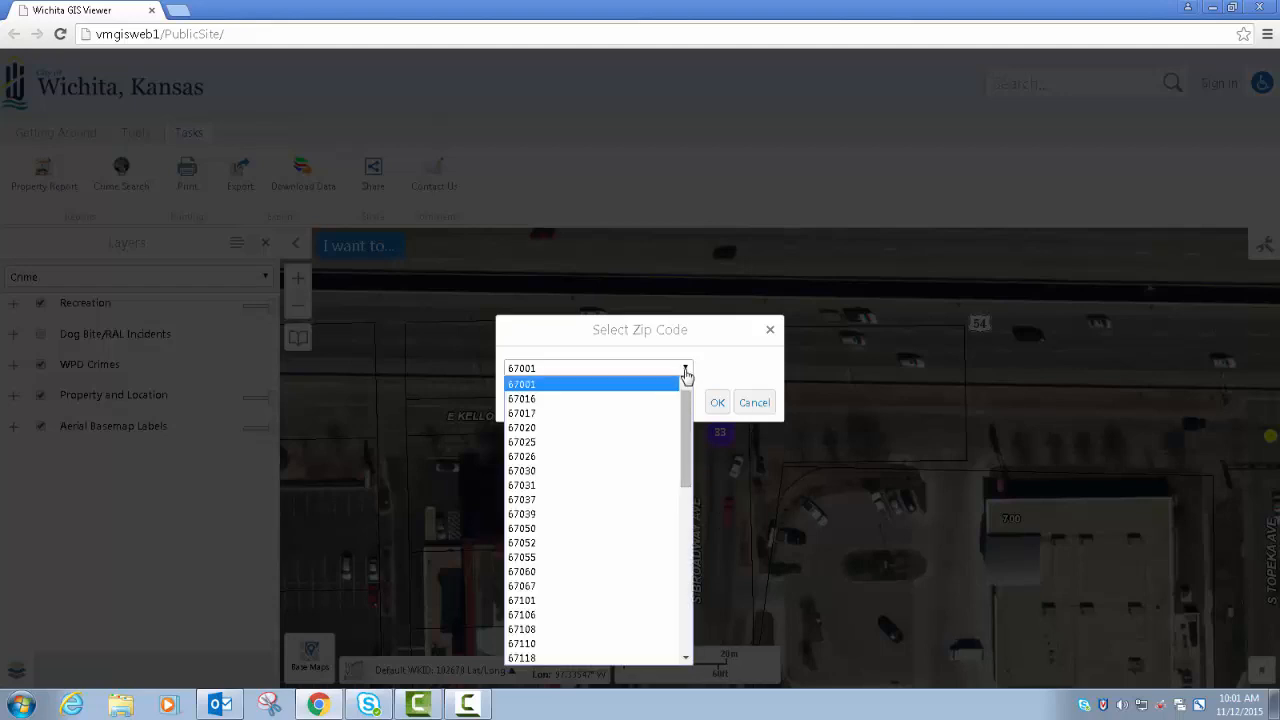
left_click_drag(686, 413, 686, 503)
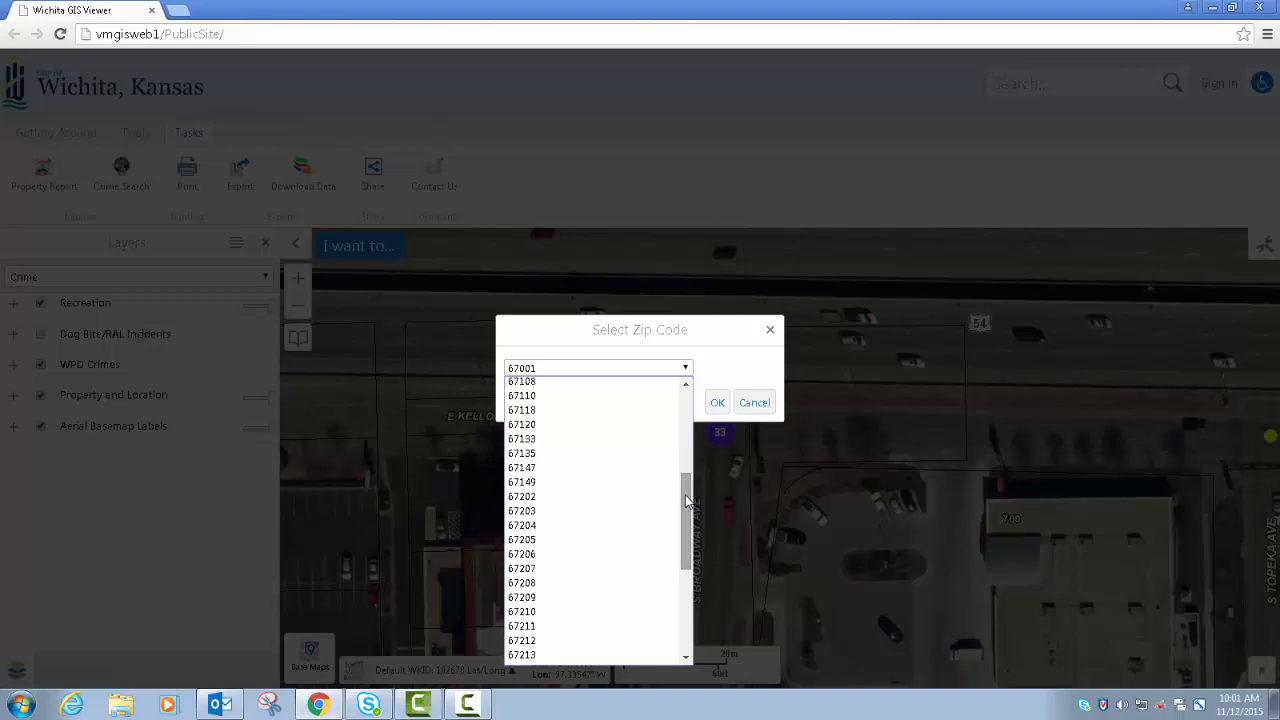
left_click(587, 511)
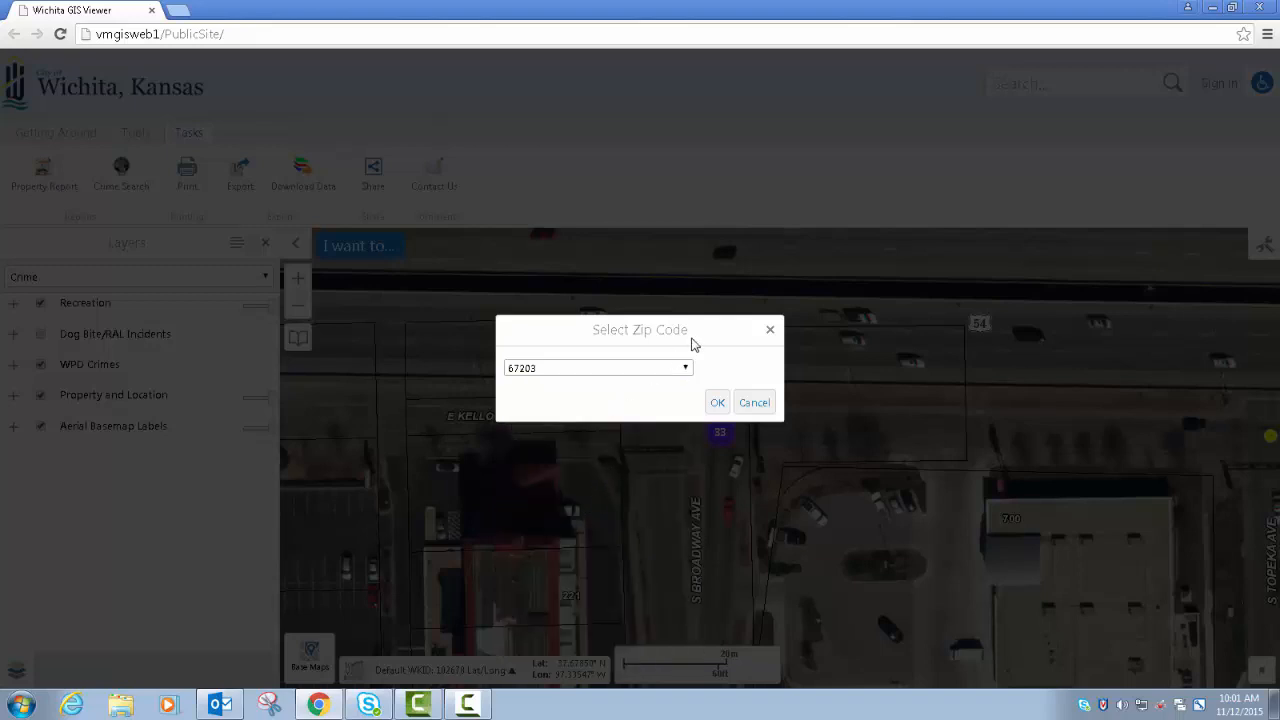
left_click(716, 404)
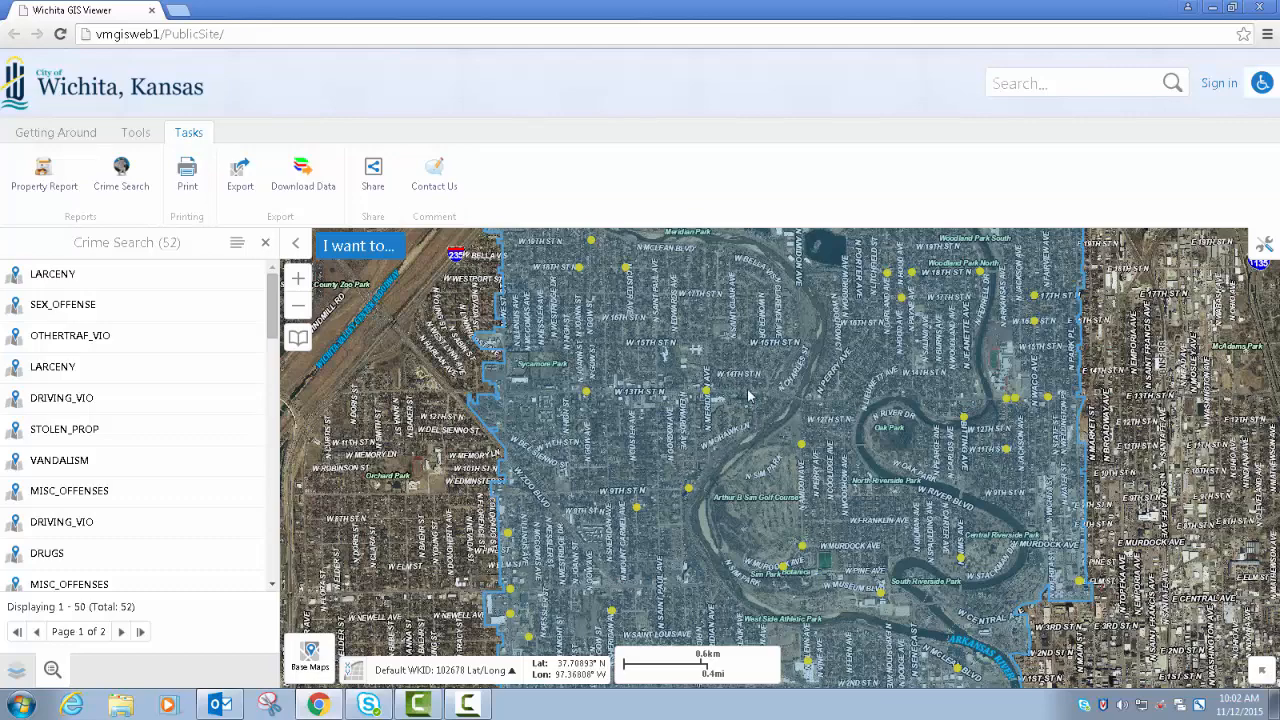
- Examine the highlighted 67203 boundary and its crime points on the map at wider and closer scales
scroll(748, 395, "down", 2)
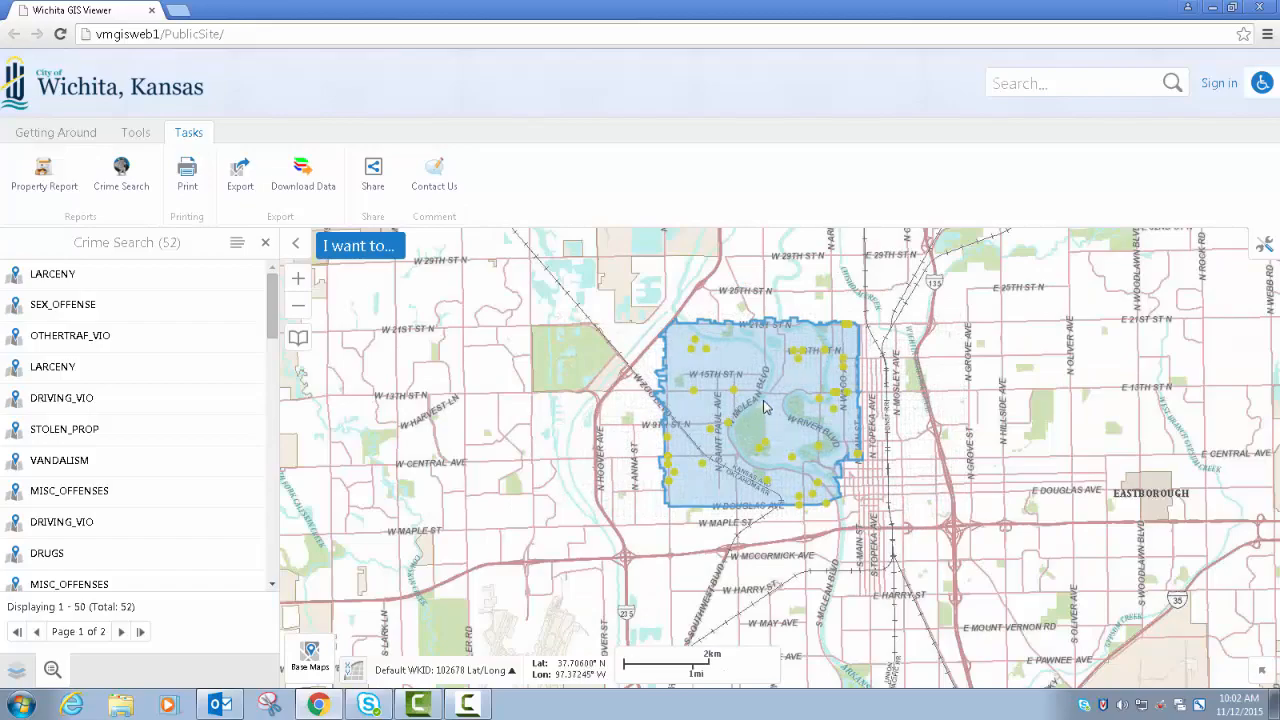
scroll(745, 428, "up", 2)
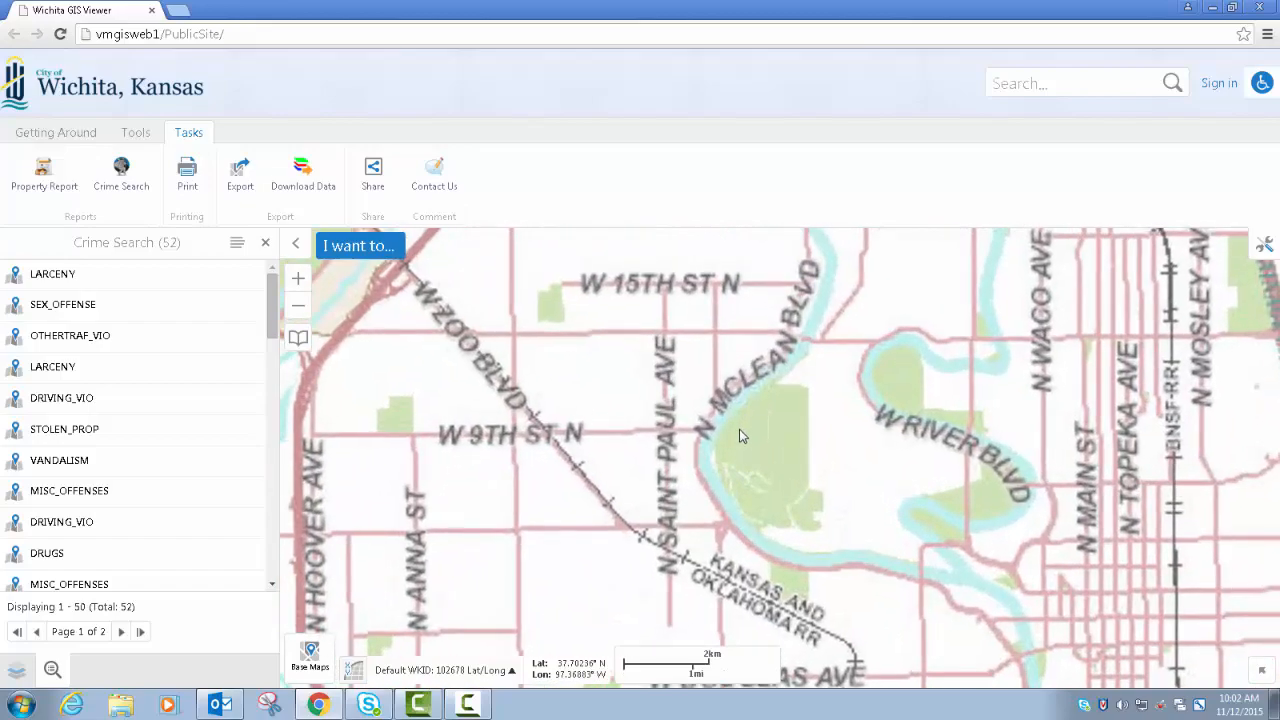
scroll(727, 452, "down", 2)
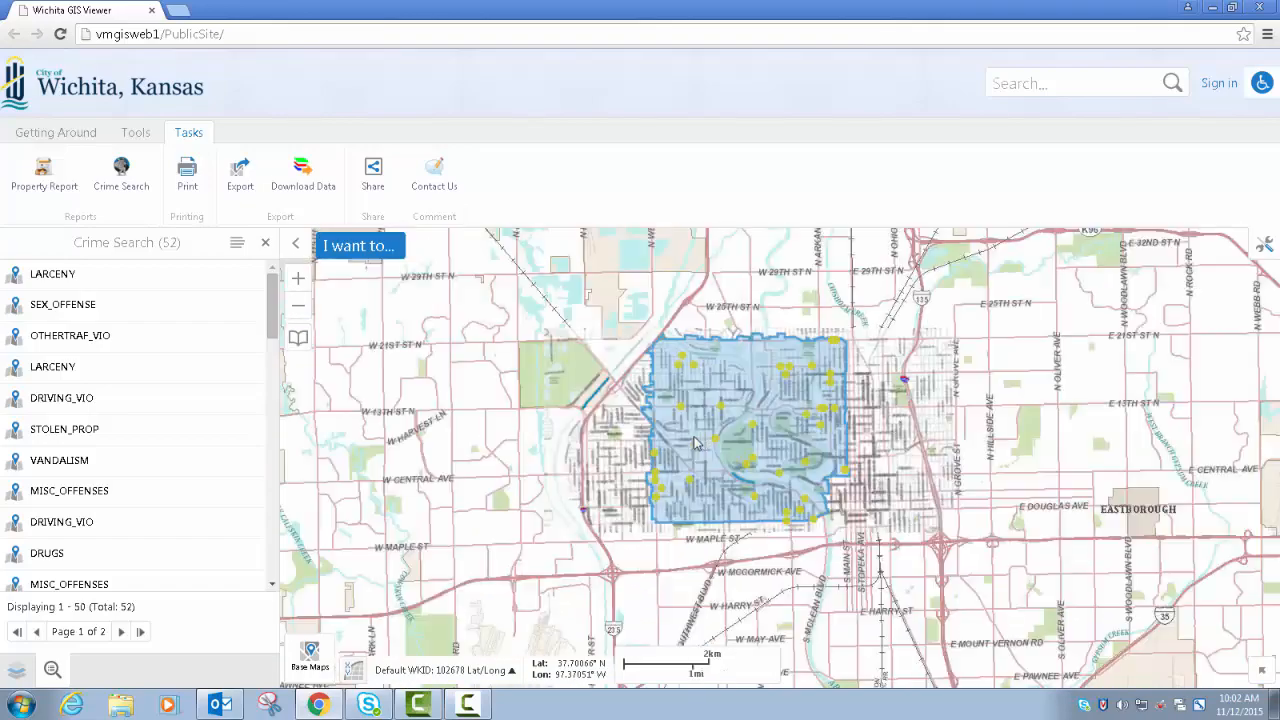
left_click_drag(680, 425, 683, 470)
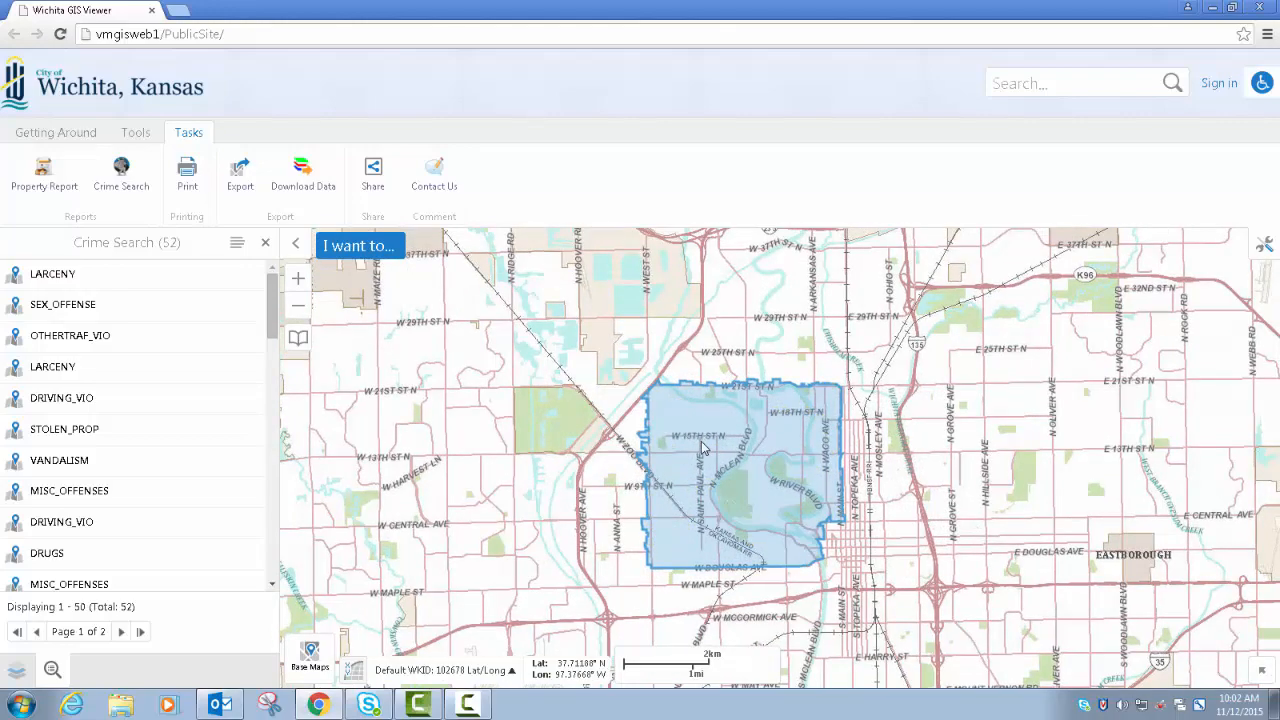
scroll(701, 449, "up", 3)
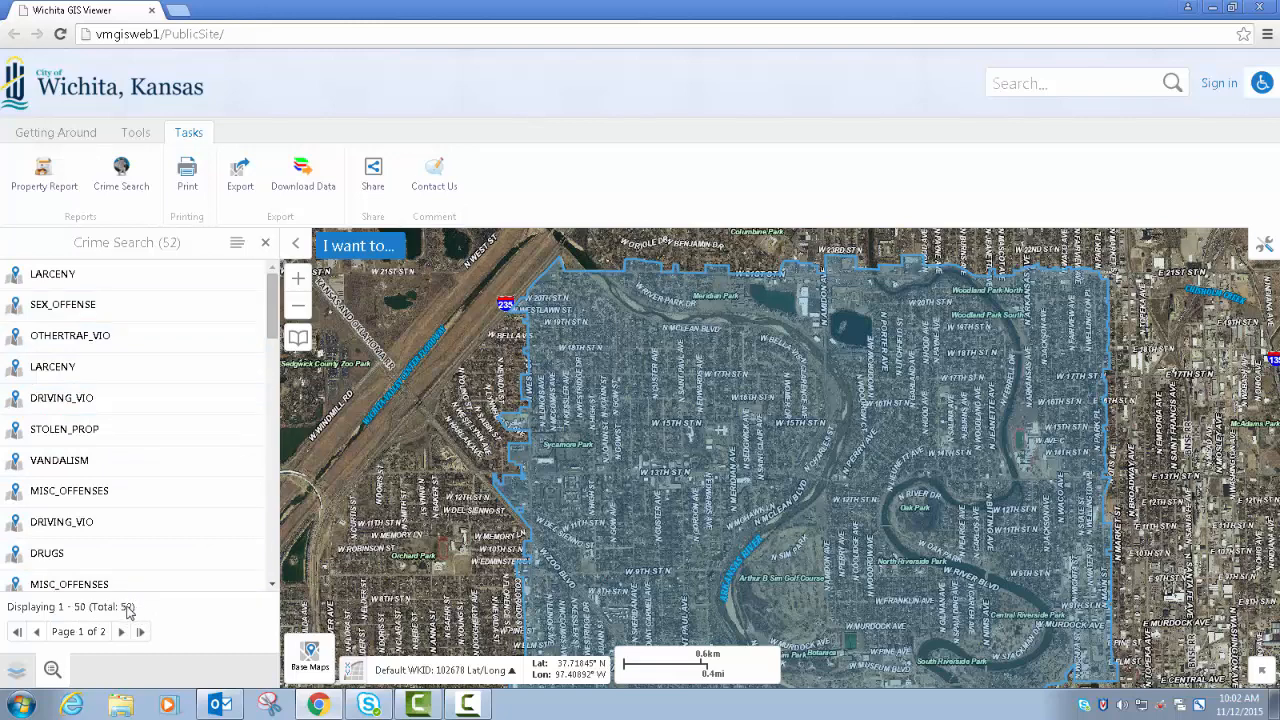
- Switch the crime search results to a table and locate its first four records on the map one after another
left_click(237, 243)
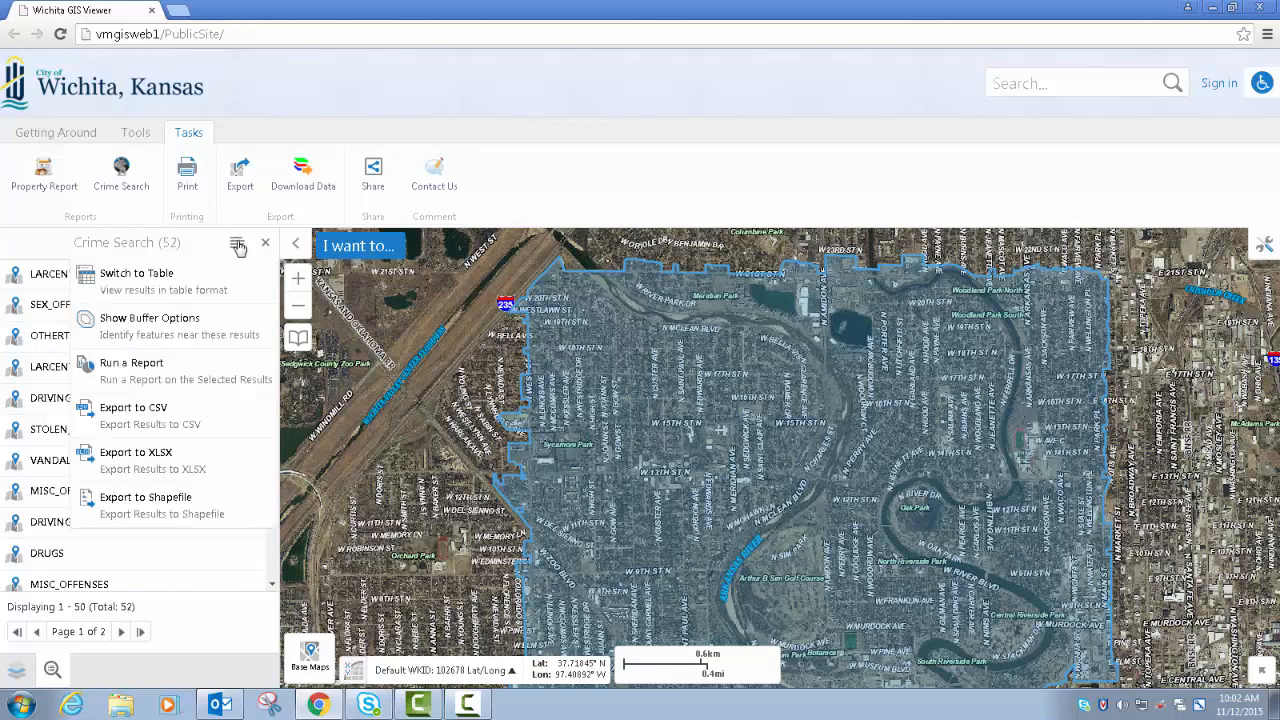
left_click(168, 288)
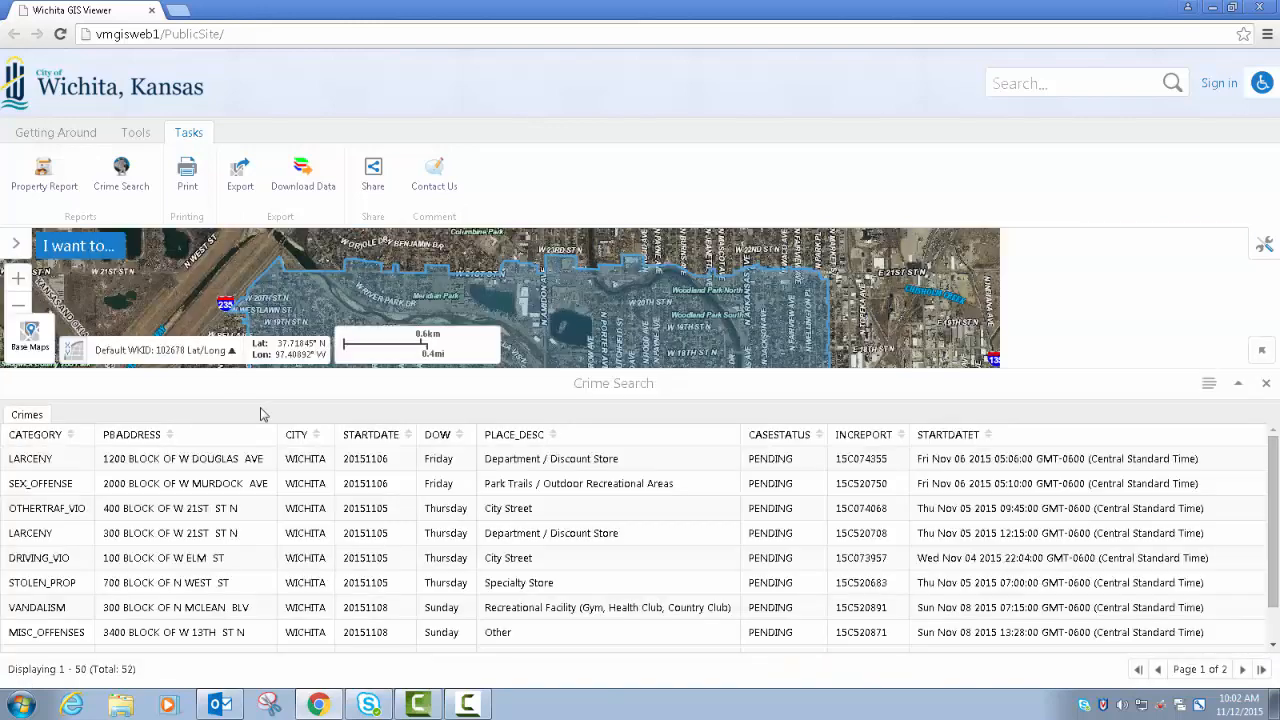
left_click(222, 466)
left_click(223, 486)
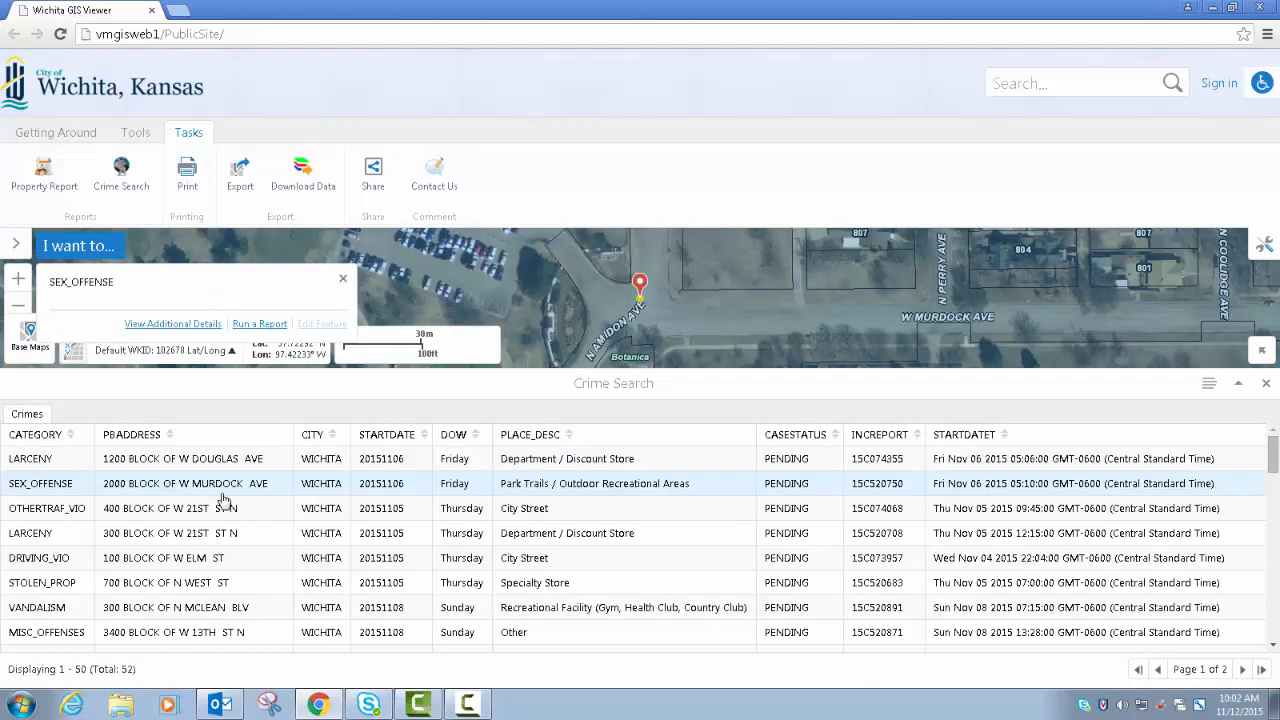
left_click(218, 508)
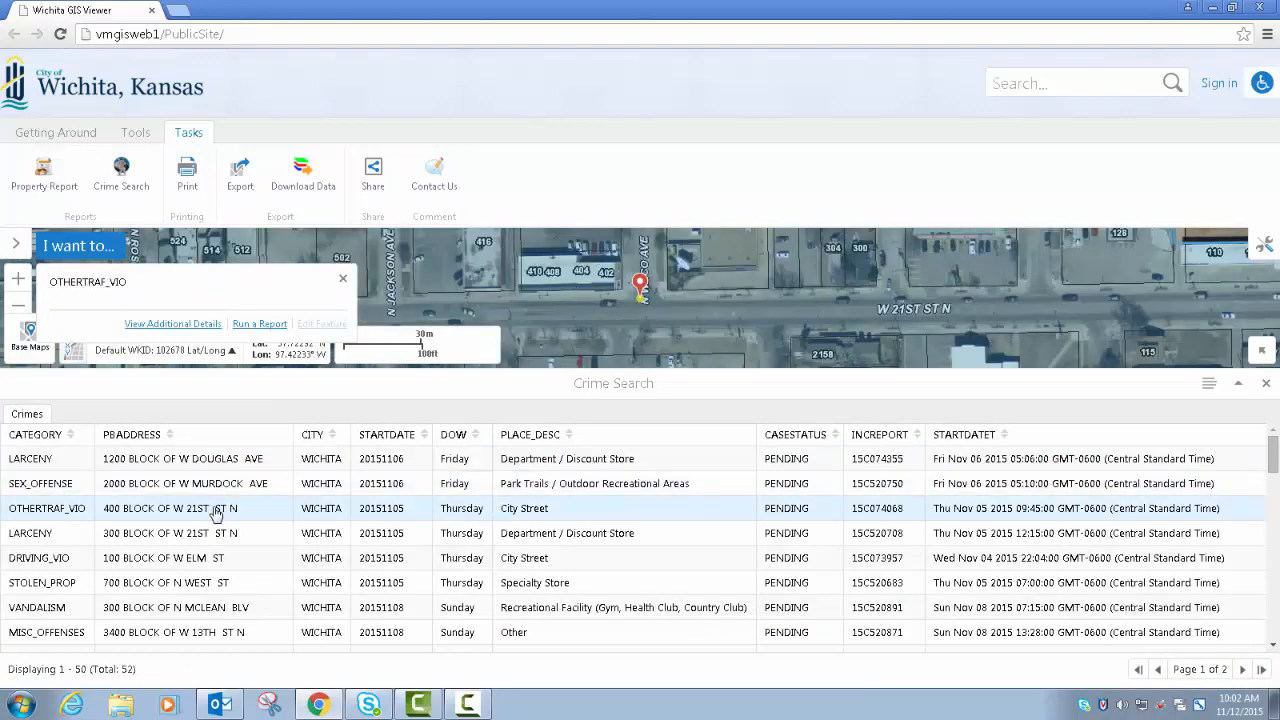
left_click(205, 538)
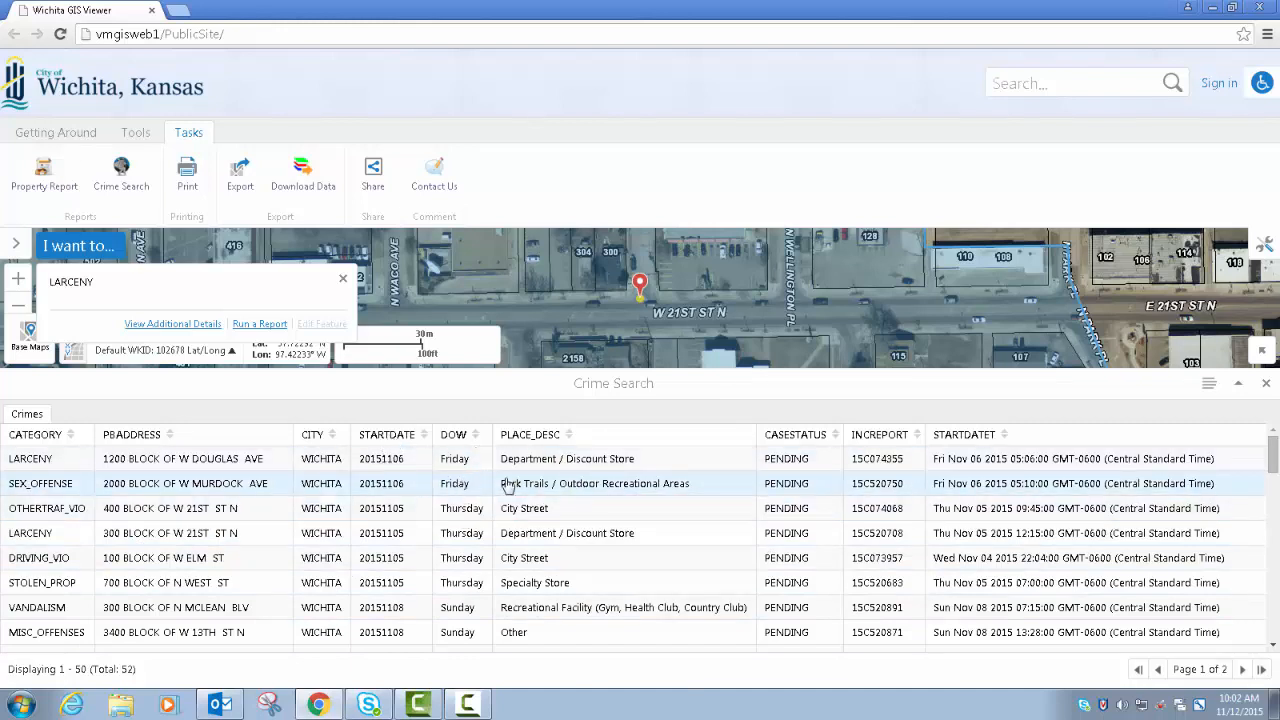
- Run the Crime Report on the crime search results and download the report file
left_click(1209, 386)
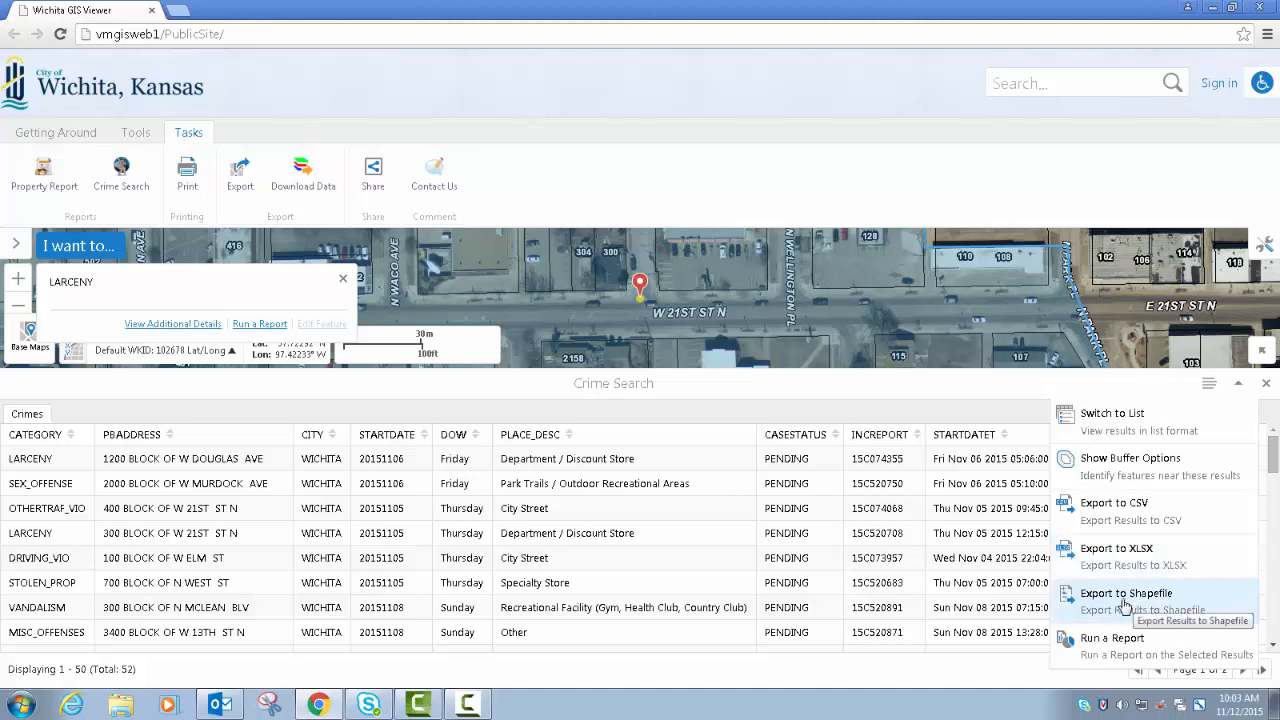
left_click(1112, 648)
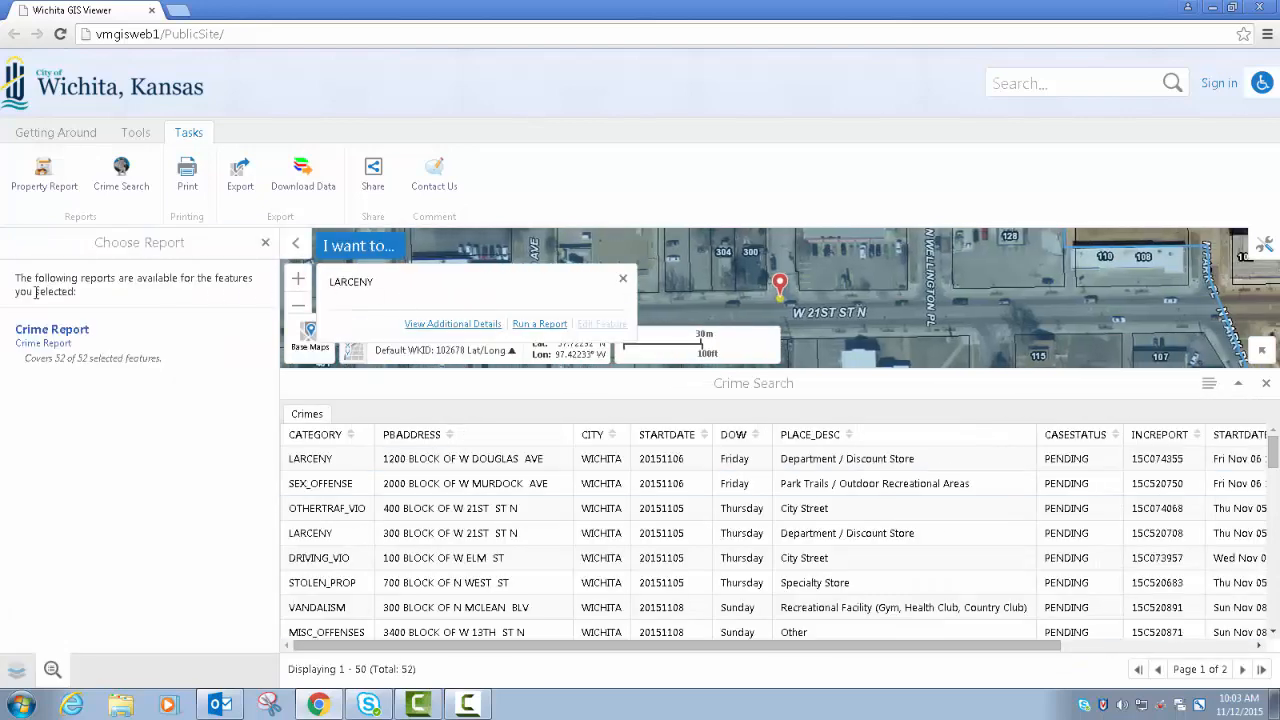
left_click(42, 331)
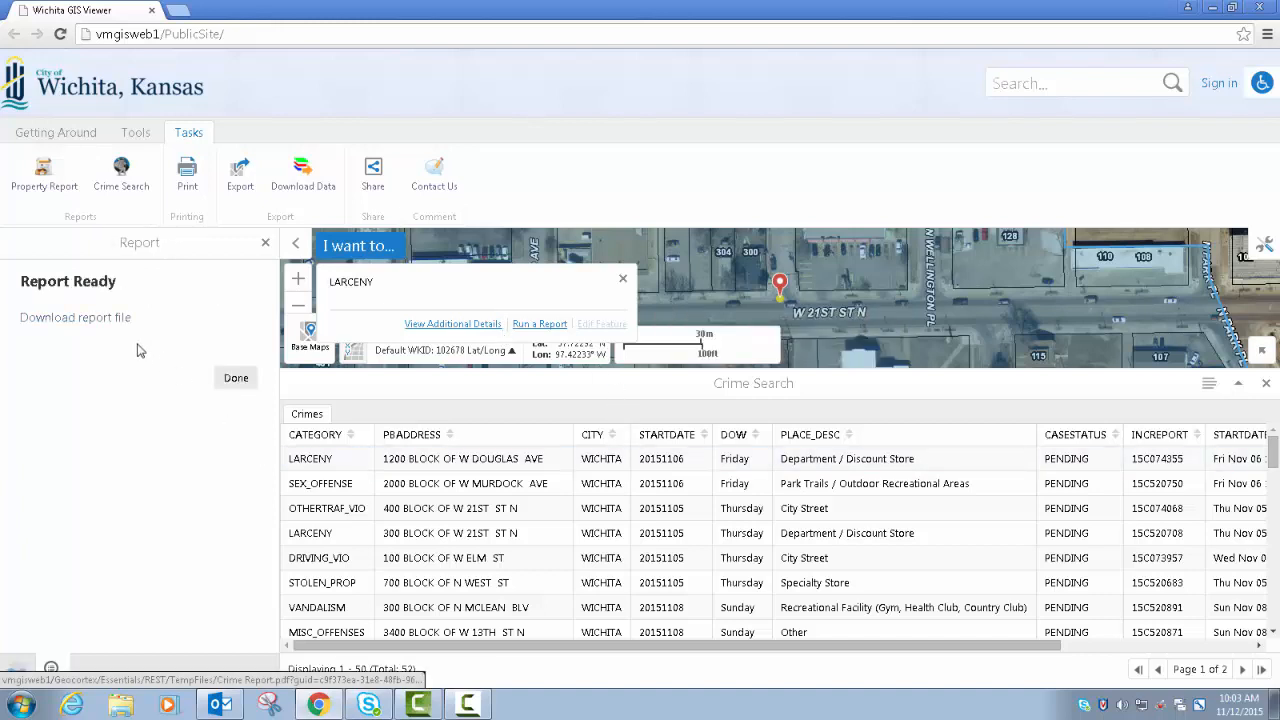
left_click(98, 319)
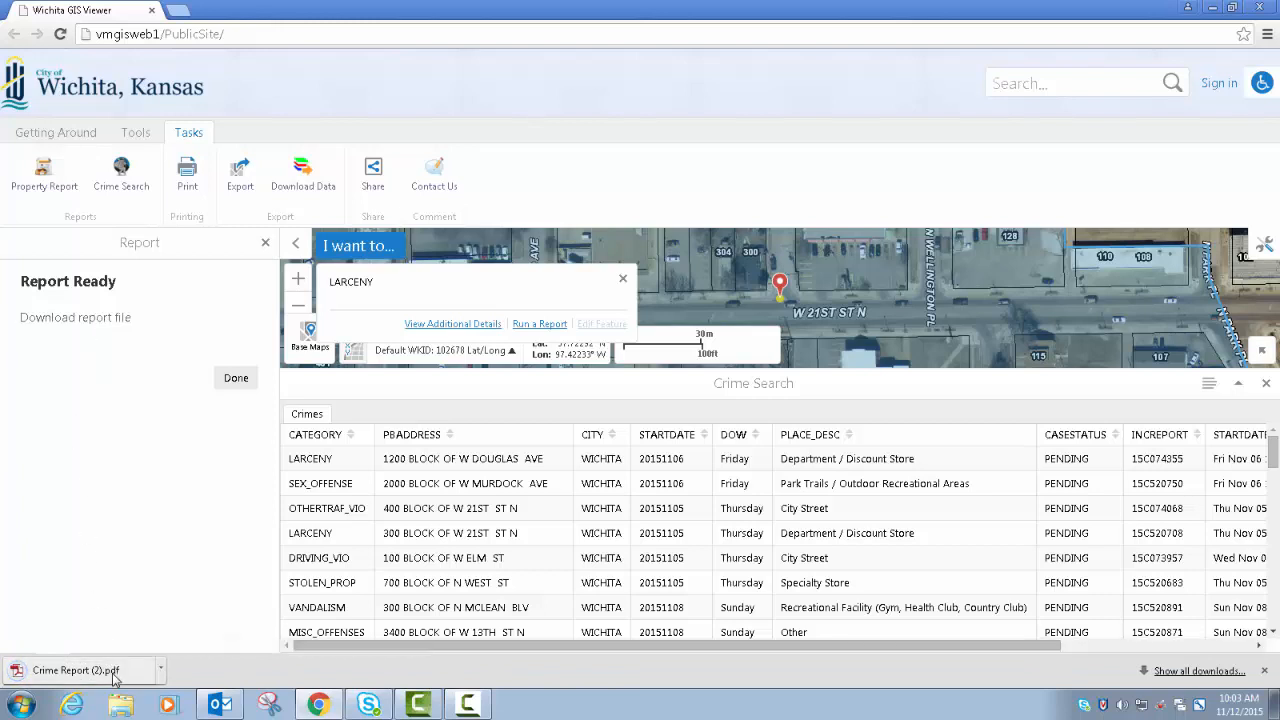
- Open the downloaded crime report PDF and review the incidents and totals listed by category
left_click(113, 670)
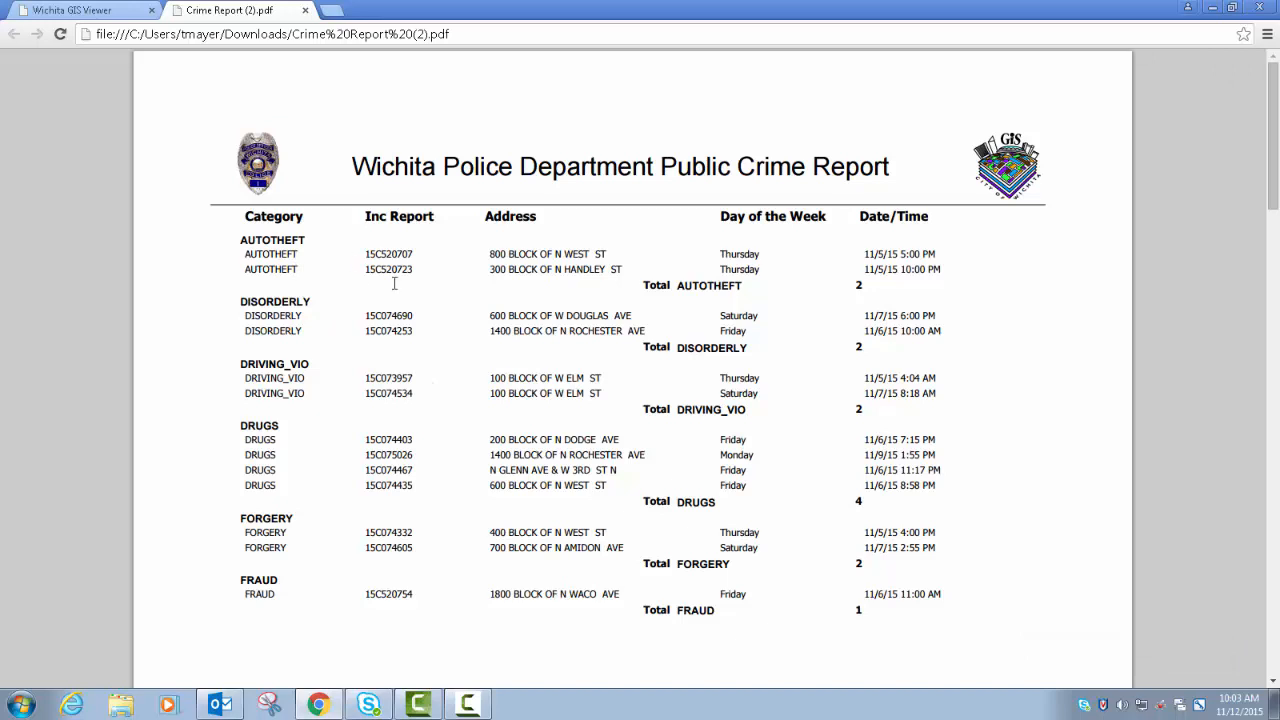
scroll(507, 378, "down", 1)
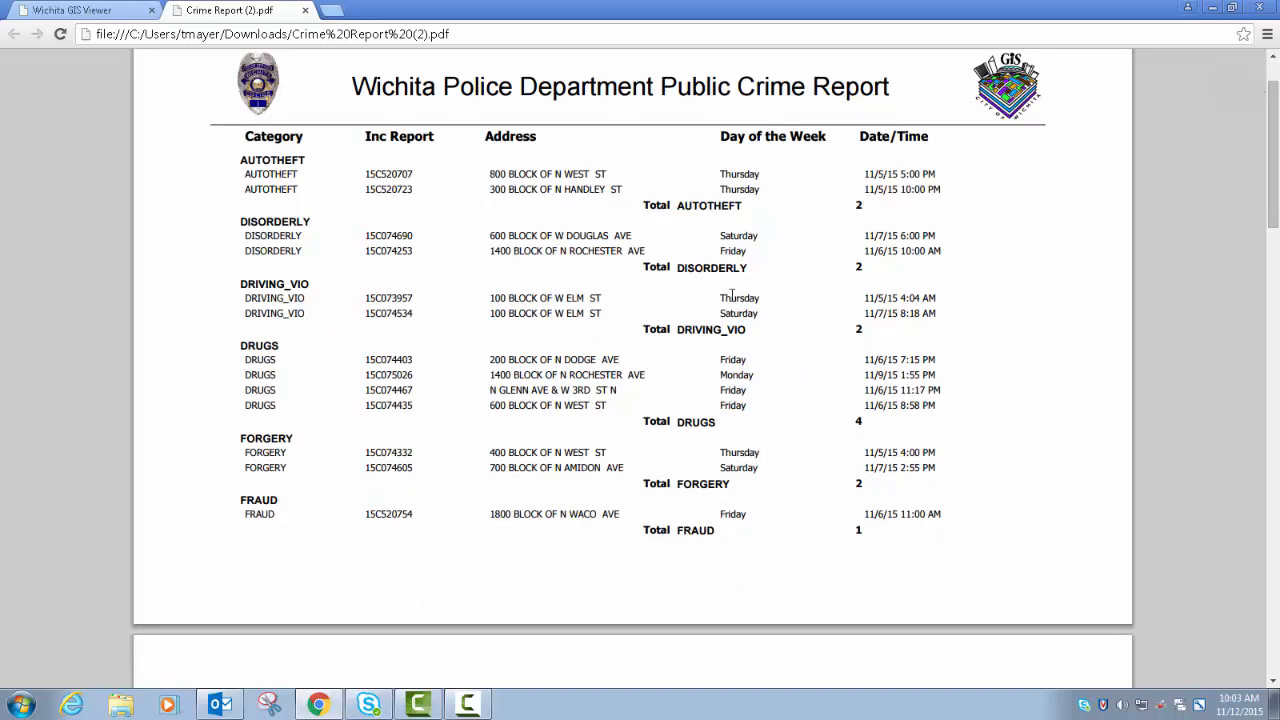
scroll(686, 405, "down", 5)
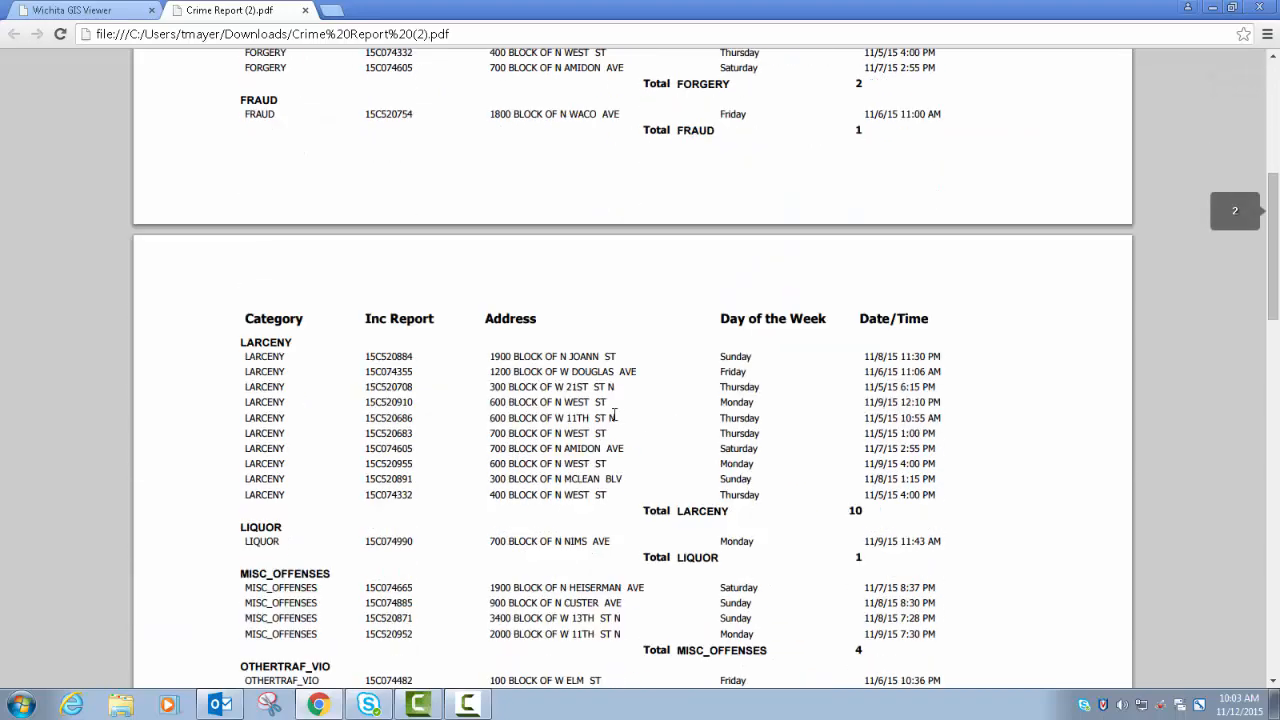
scroll(470, 462, "down", 3)
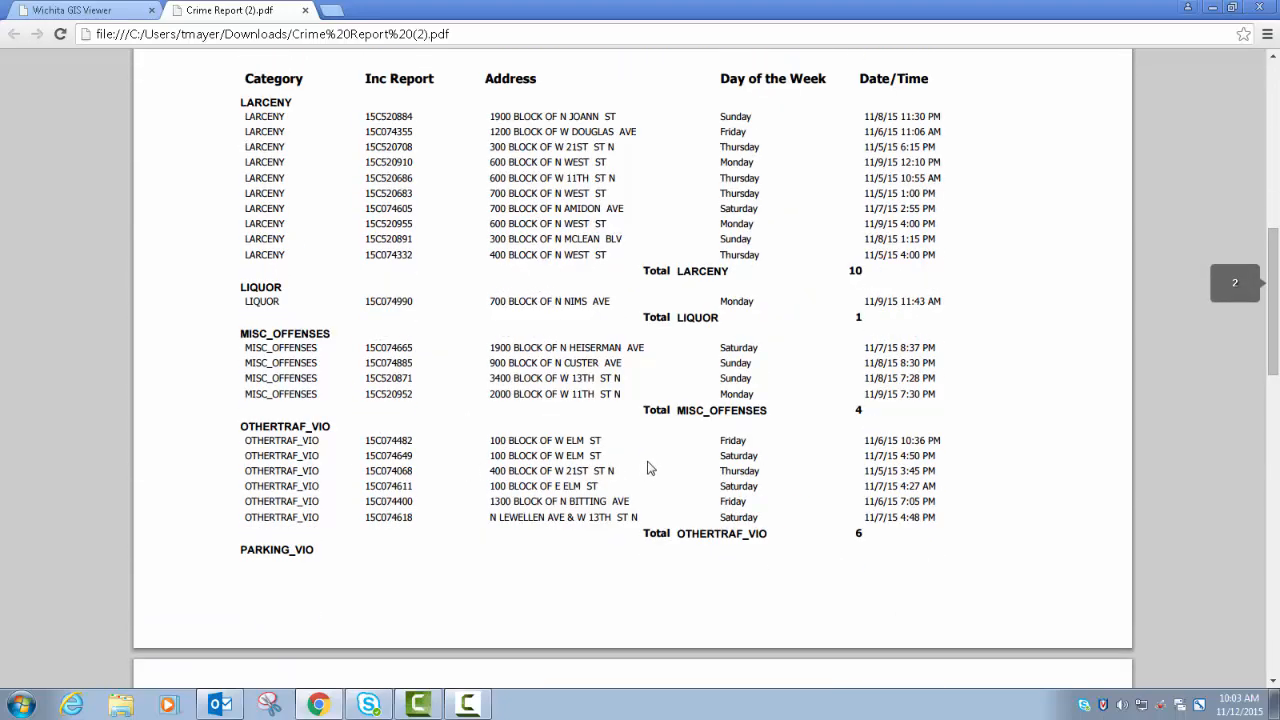
- Review the remaining pages of the crime report, from the larceny incidents through the overall incident total
scroll(640, 475, "down", 4)
scroll(566, 486, "down", 4)
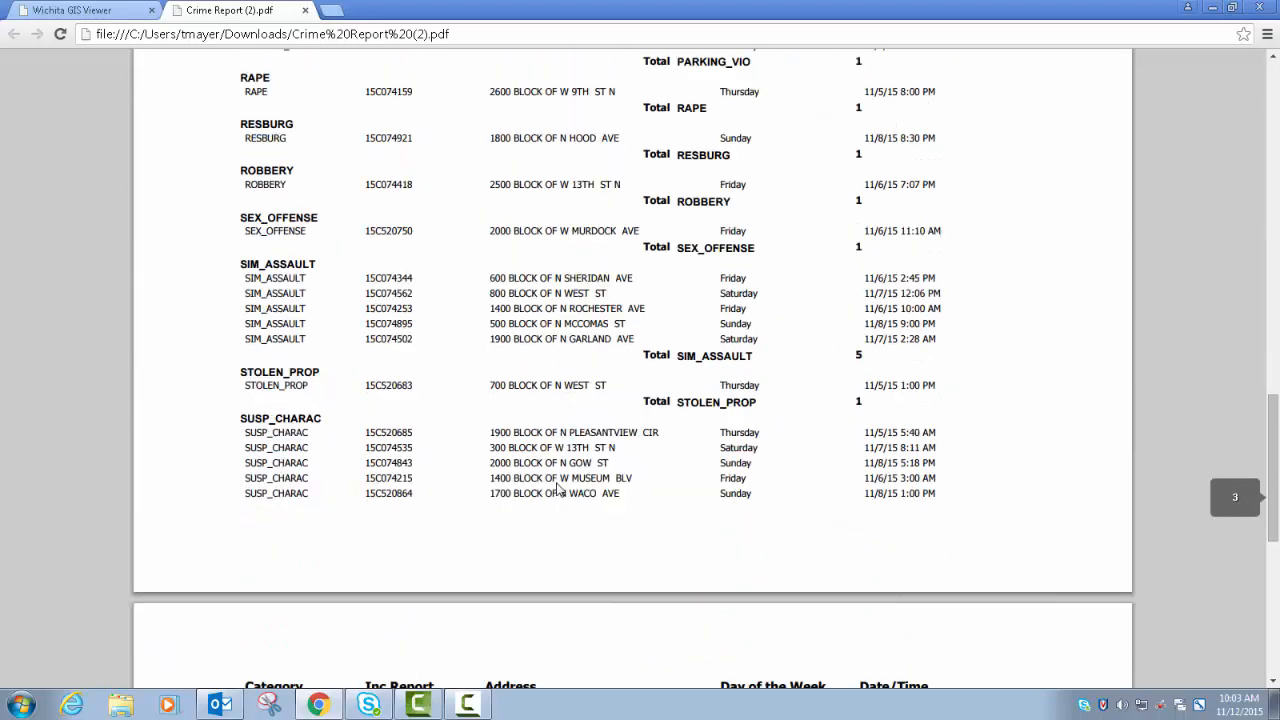
scroll(557, 488, "down", 3)
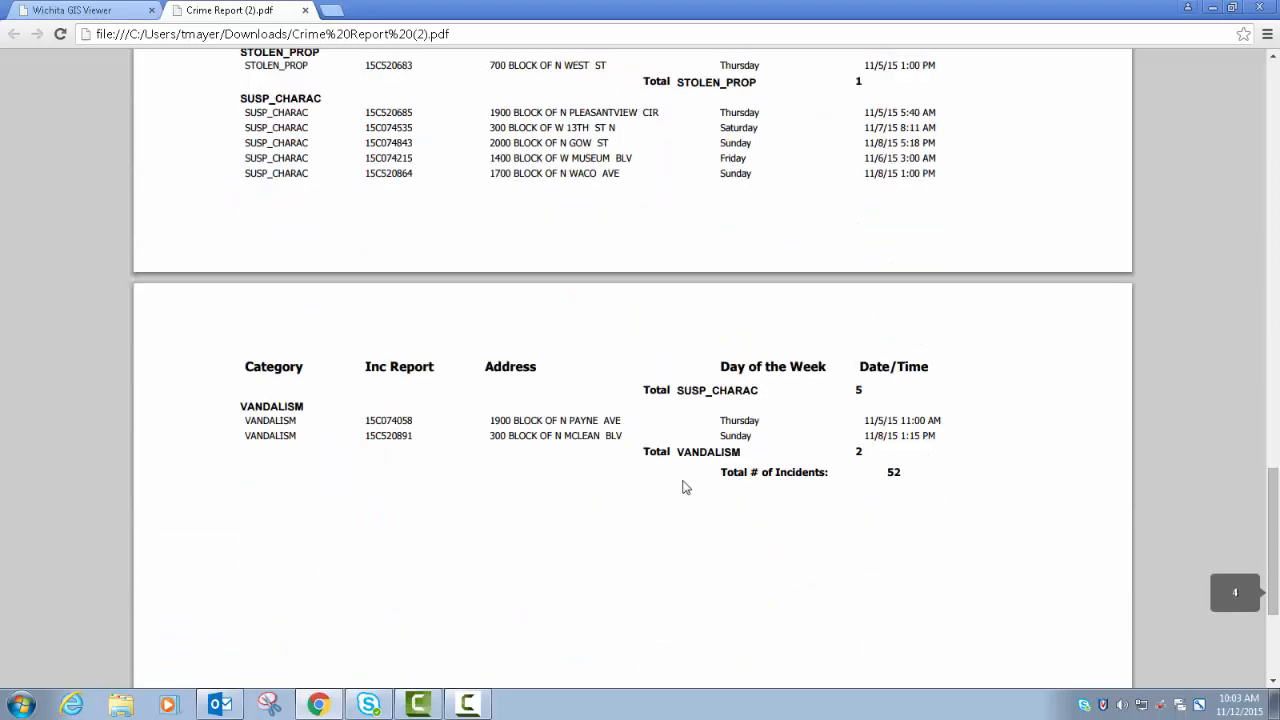
scroll(647, 482, "up", 20)
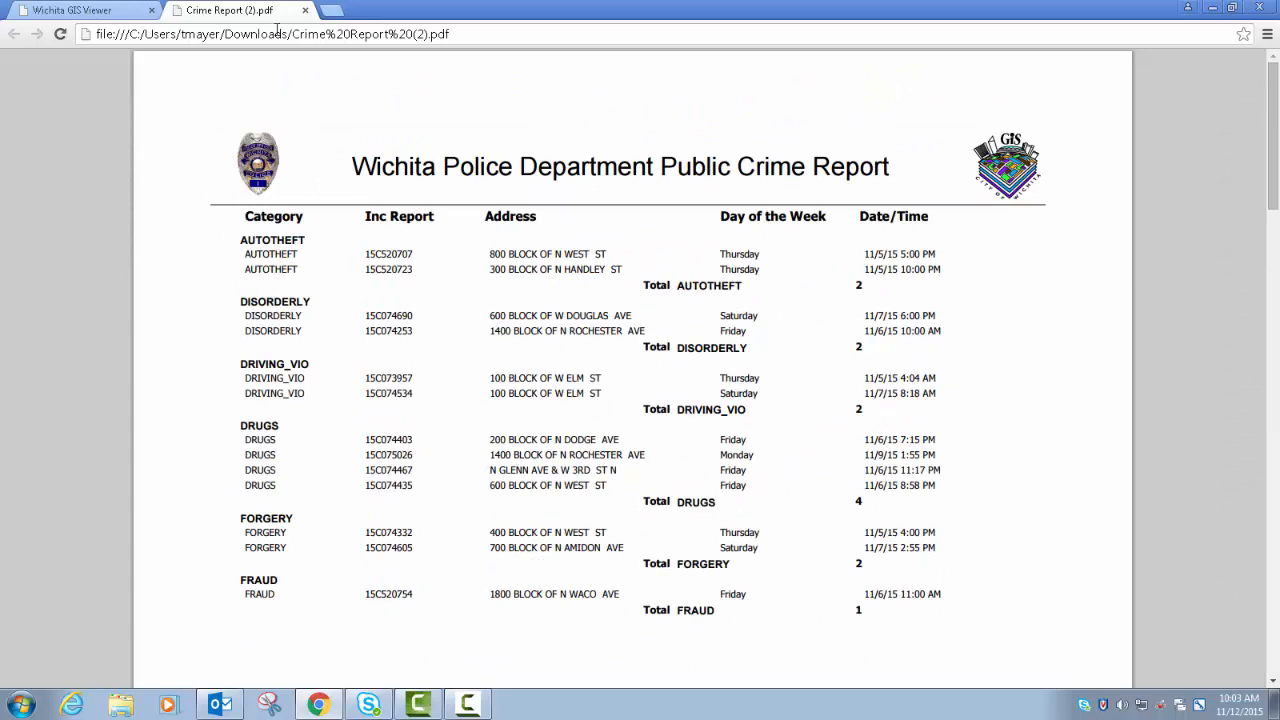
- Close the crime report PDF, the report panel, the crime search results table and the LARCENY map pop-up
left_click(305, 11)
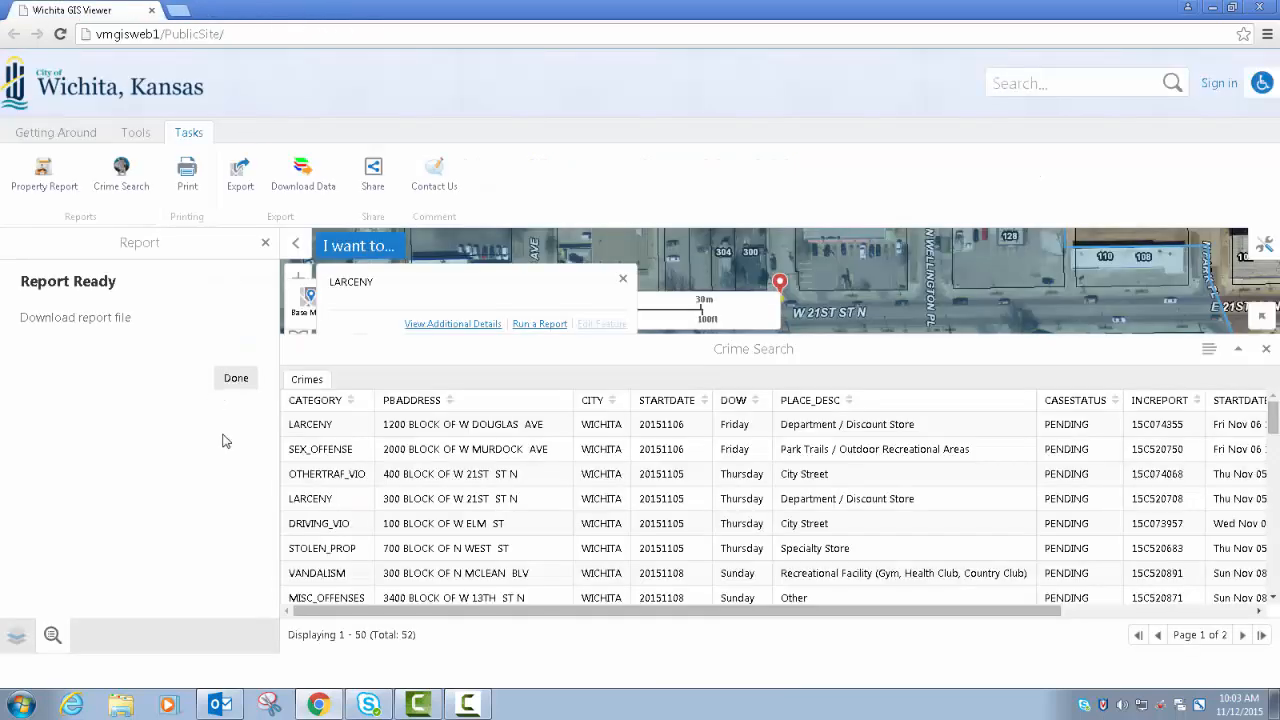
left_click(236, 380)
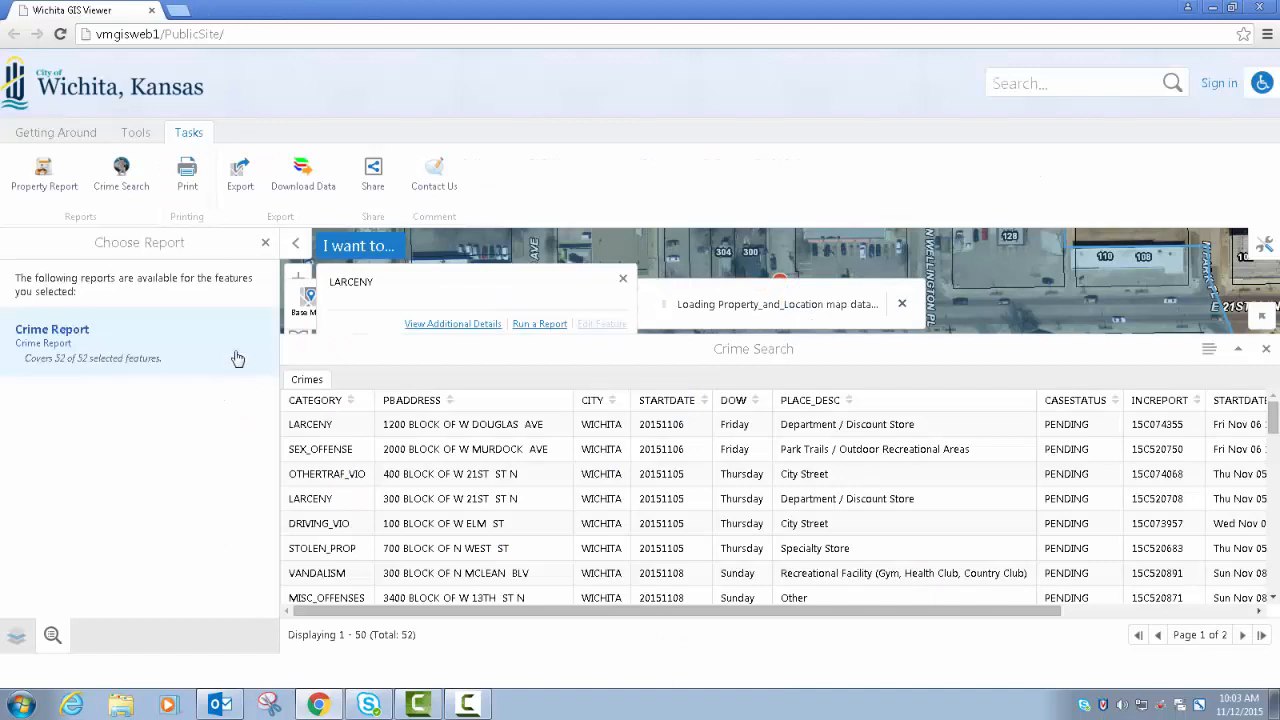
left_click(267, 245)
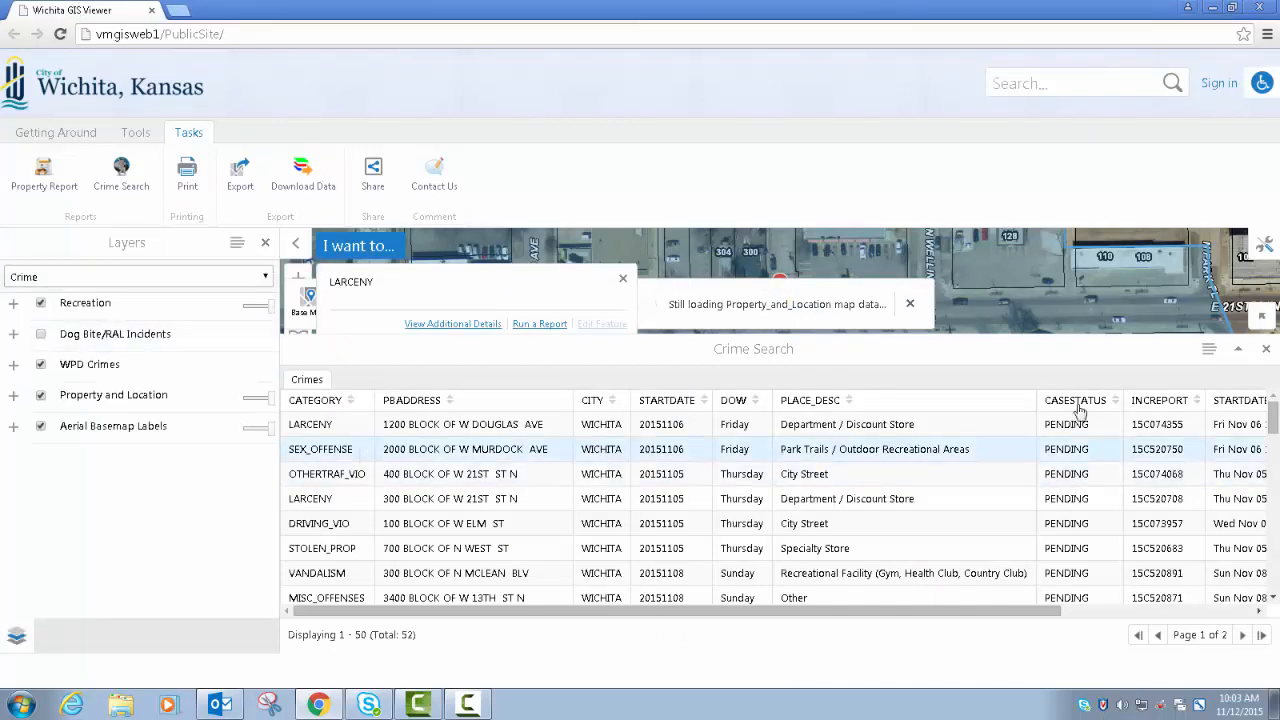
left_click(1267, 353)
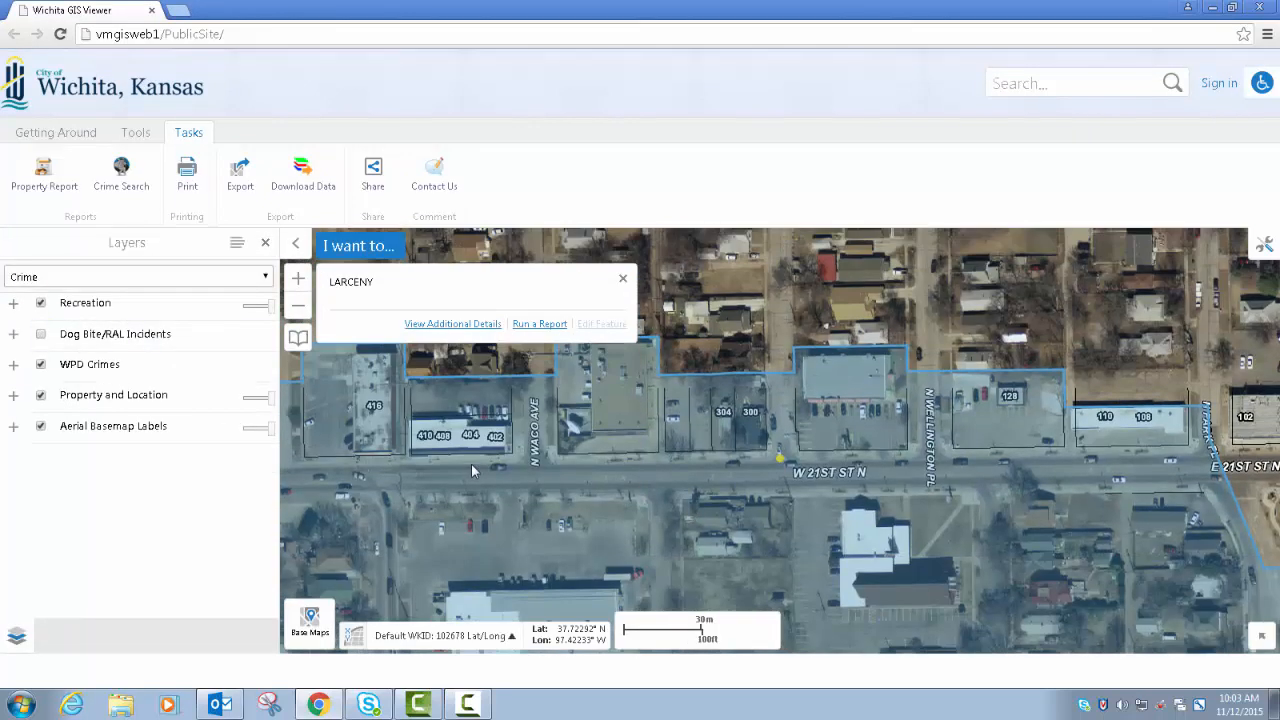
left_click(624, 283)
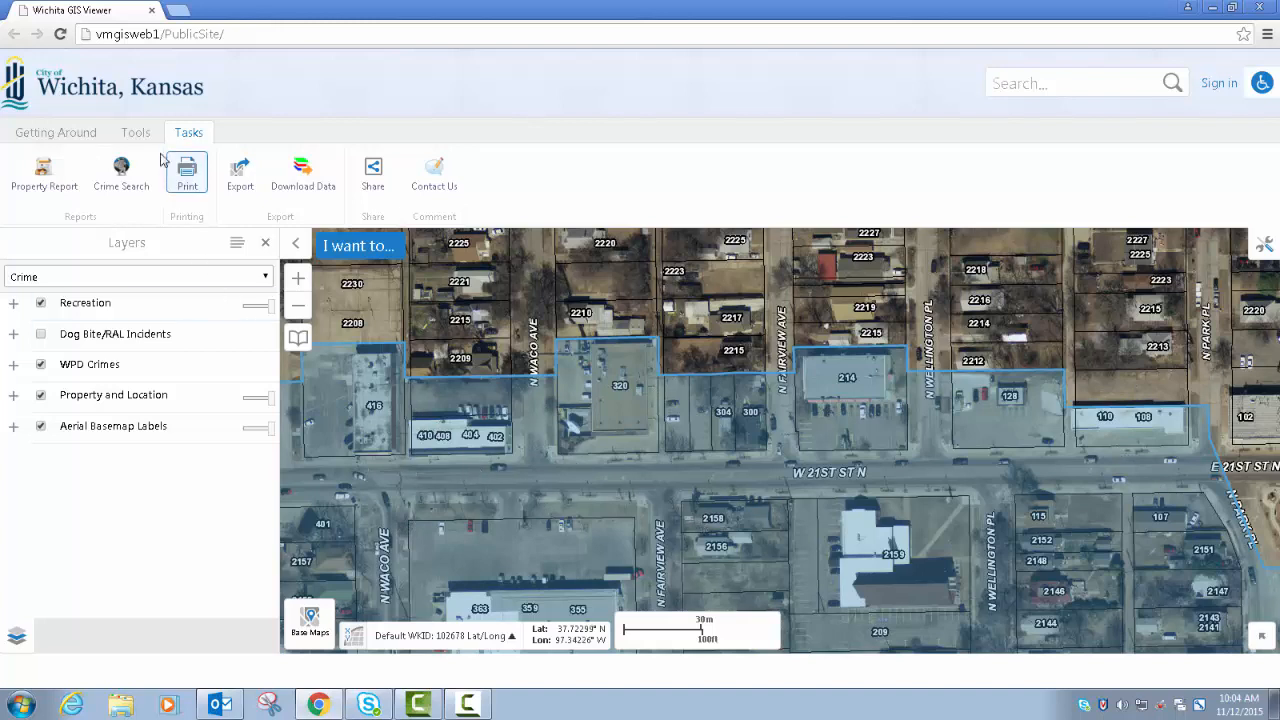
- Erase all current drawings from the map, including the highlighted zip code boundary
left_click(138, 133)
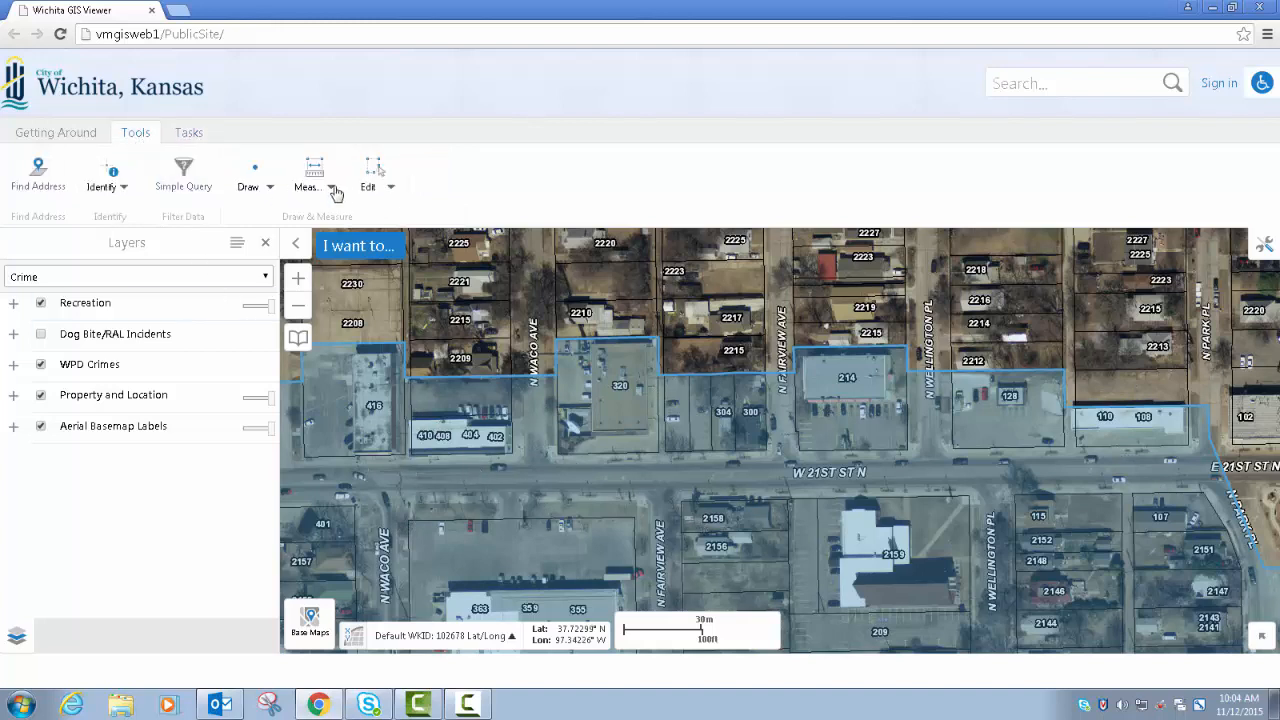
left_click(390, 188)
left_click(469, 242)
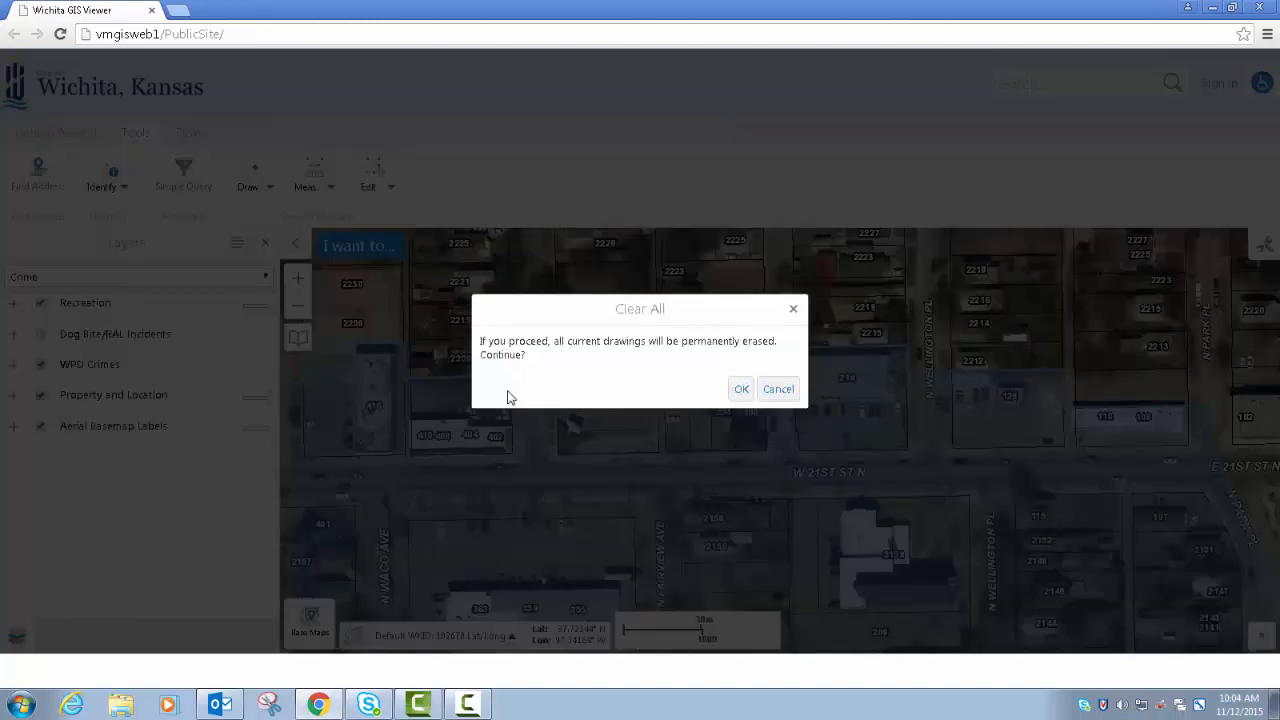
left_click(738, 389)
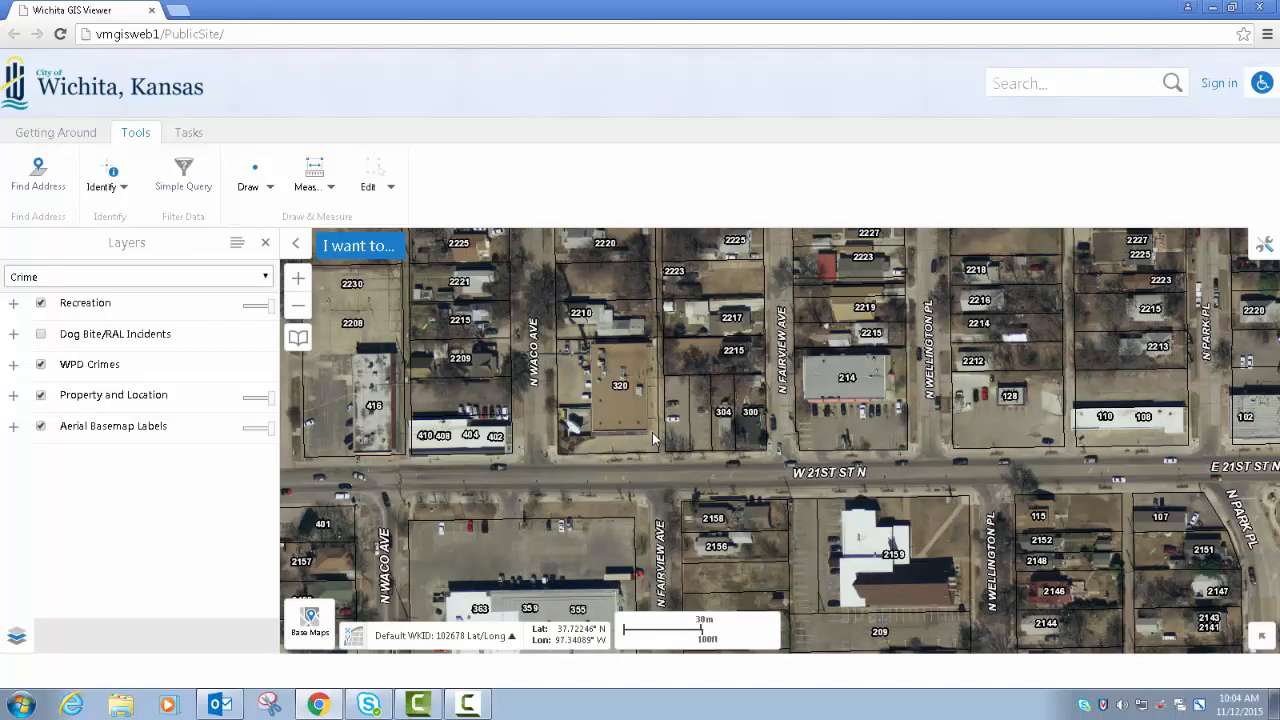
- Switch the layer list to All Available Maps and turn the aerials off
scroll(652, 432, "down", 1)
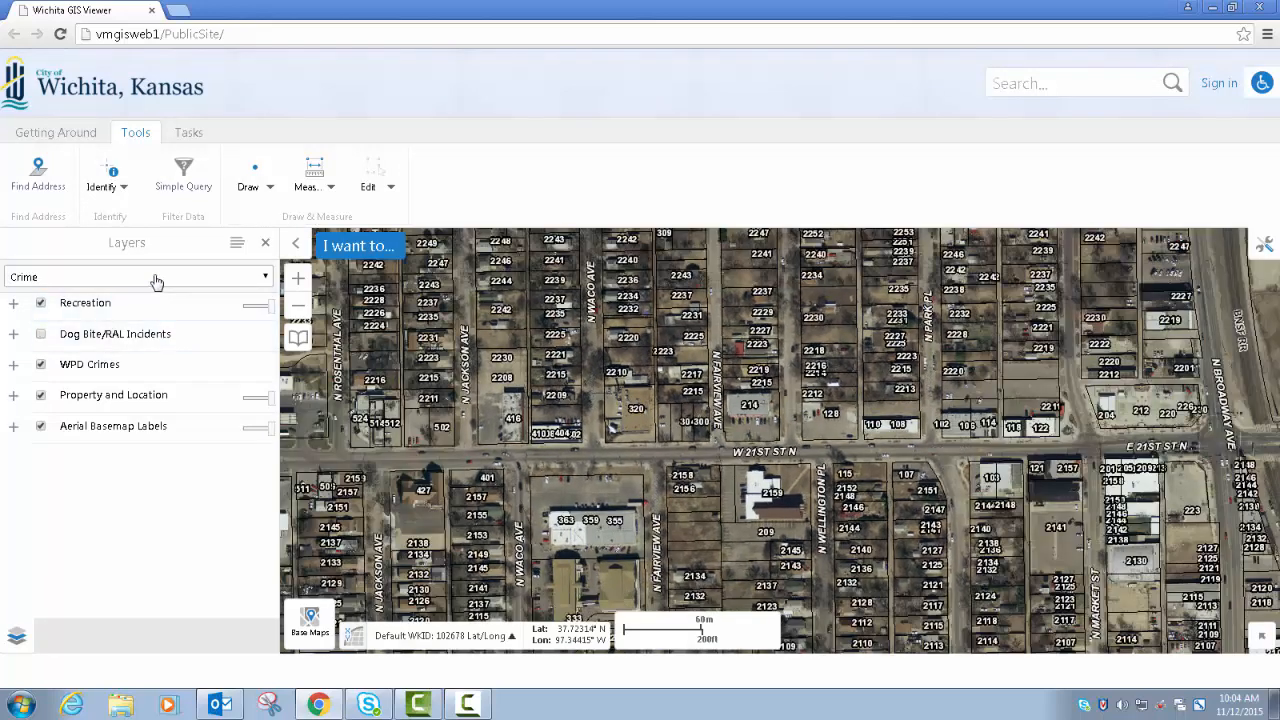
left_click(155, 279)
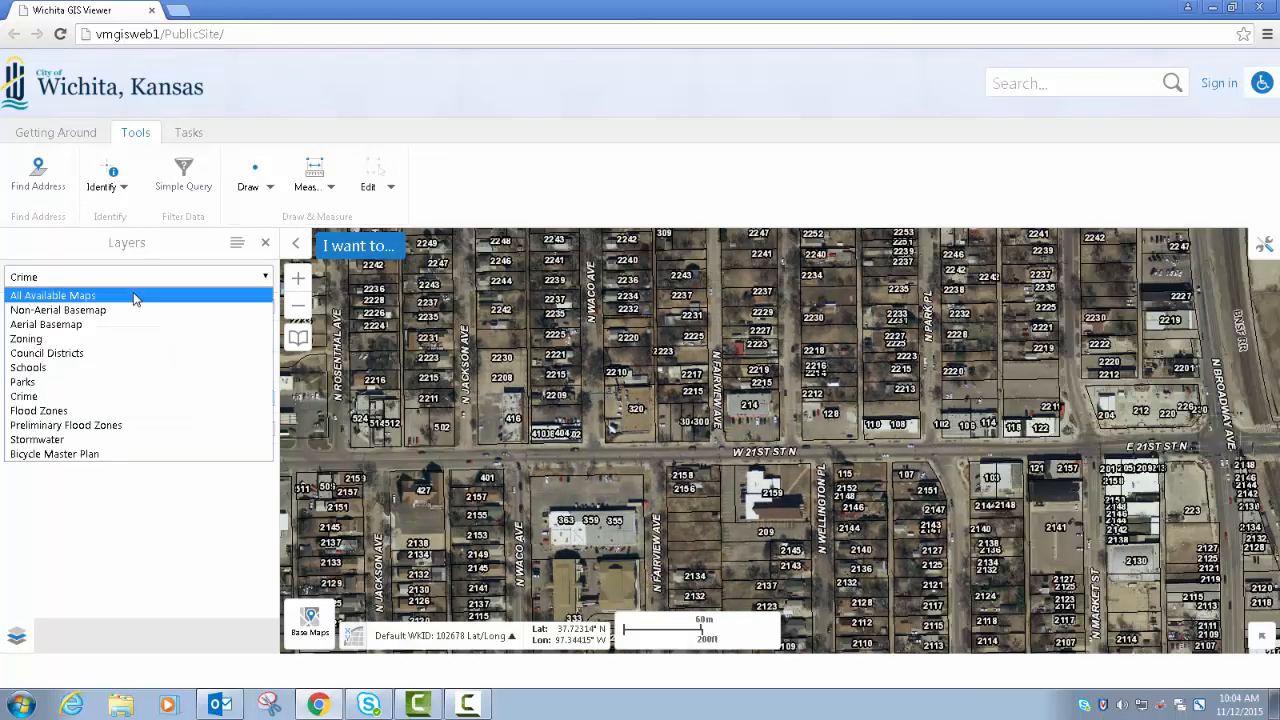
left_click(135, 296)
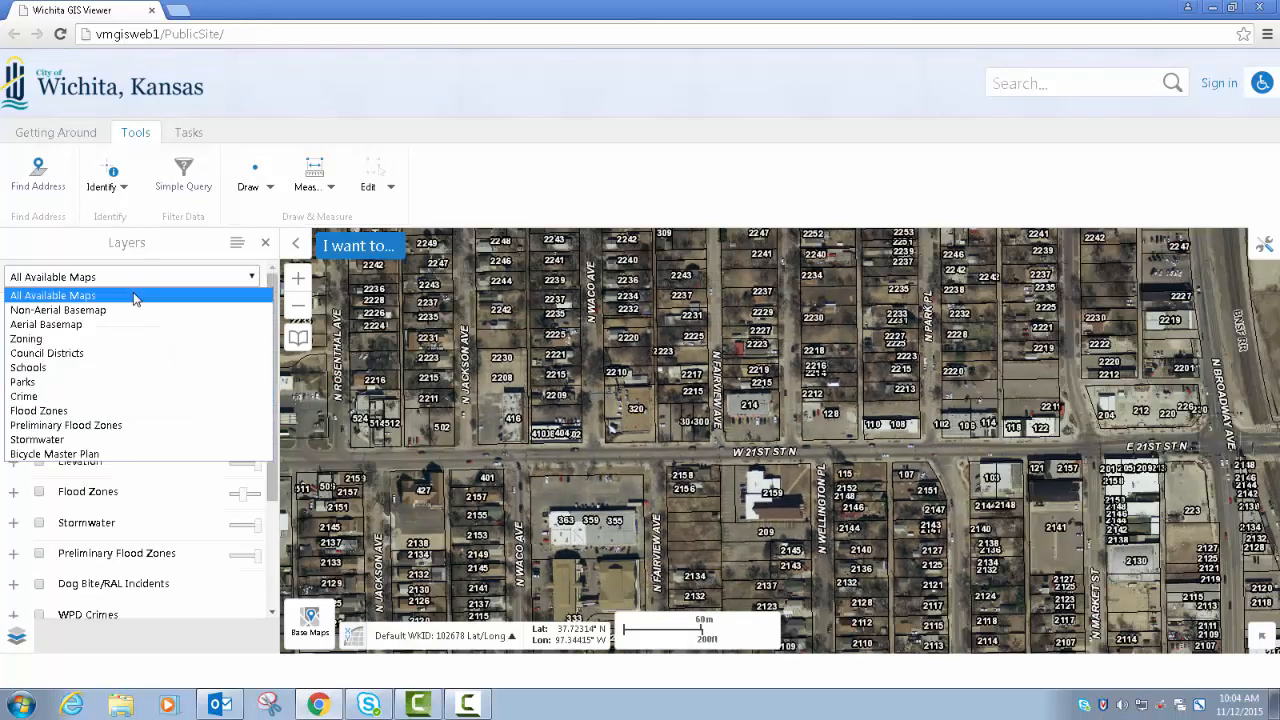
right_click(594, 428)
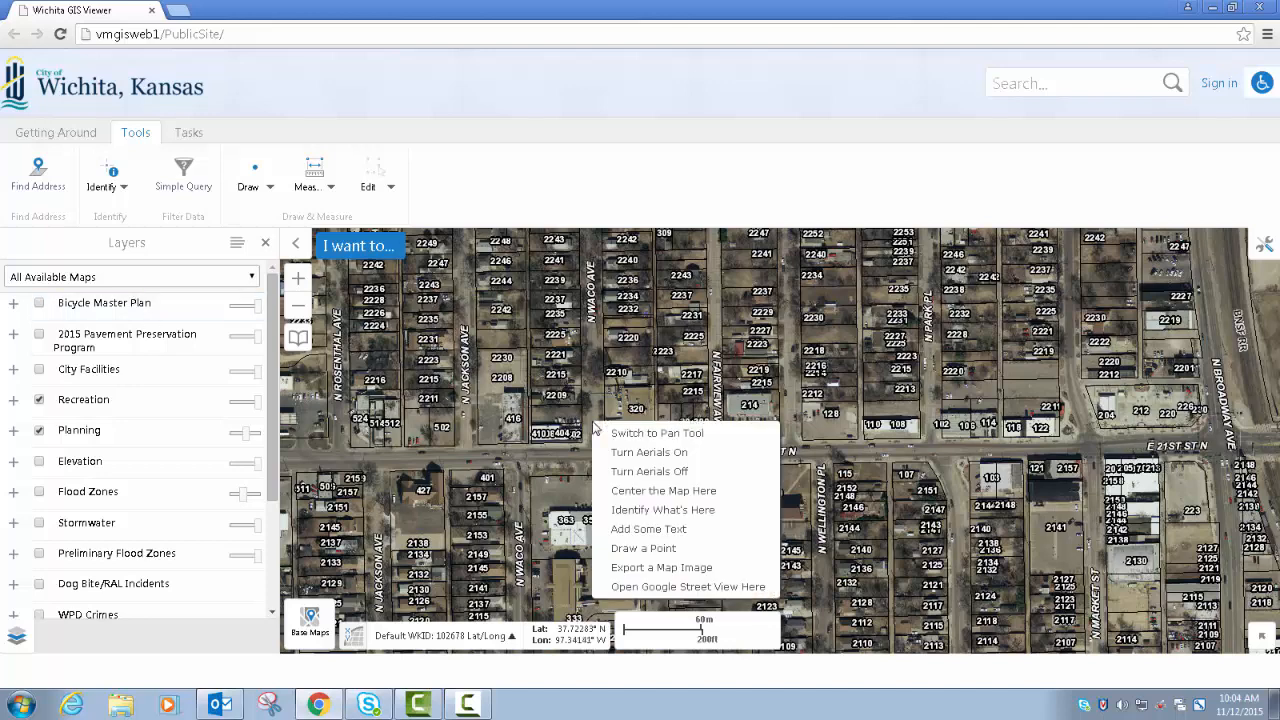
left_click(635, 471)
- Draw an ellipse over the parcels along N Arkansas Ave just south of W 22nd St N
left_click(180, 136)
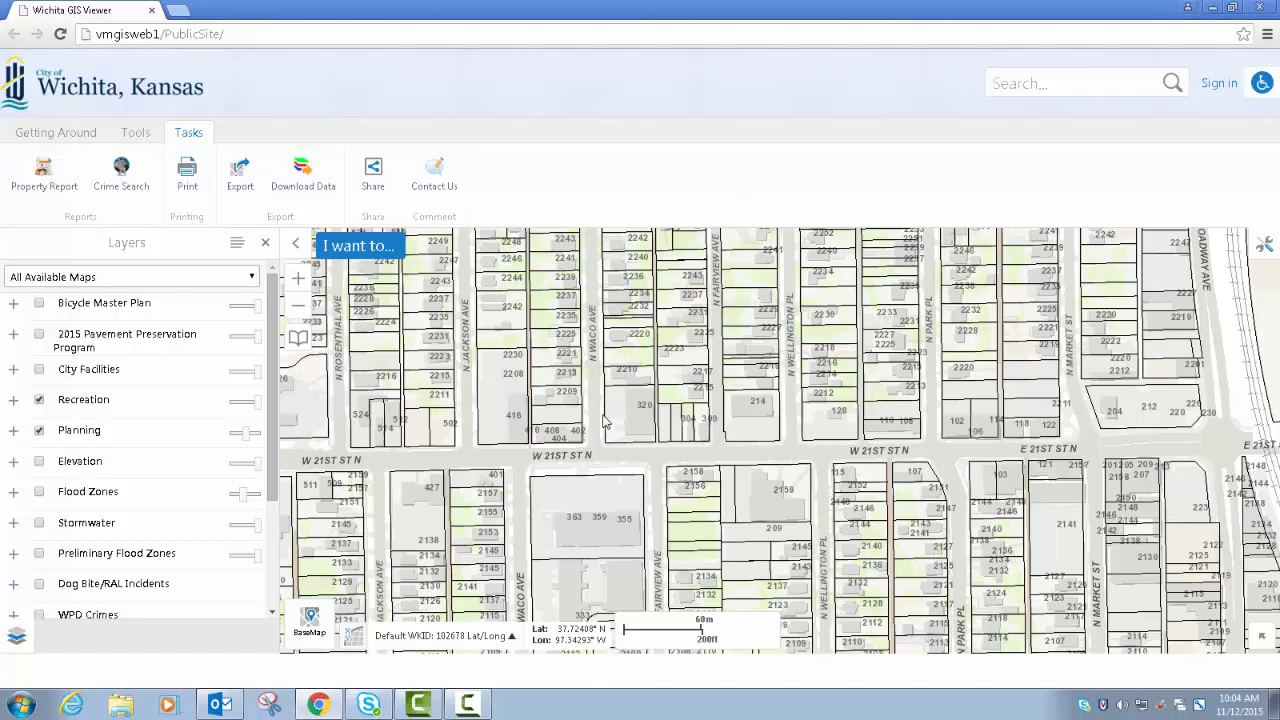
mouse_move(622, 446)
left_mouse_down()
mouse_move(725, 532)
mouse_move(857, 463)
left_mouse_up()
mouse_move(560, 455)
left_mouse_down()
mouse_move(629, 492)
mouse_move(647, 555)
left_mouse_up()
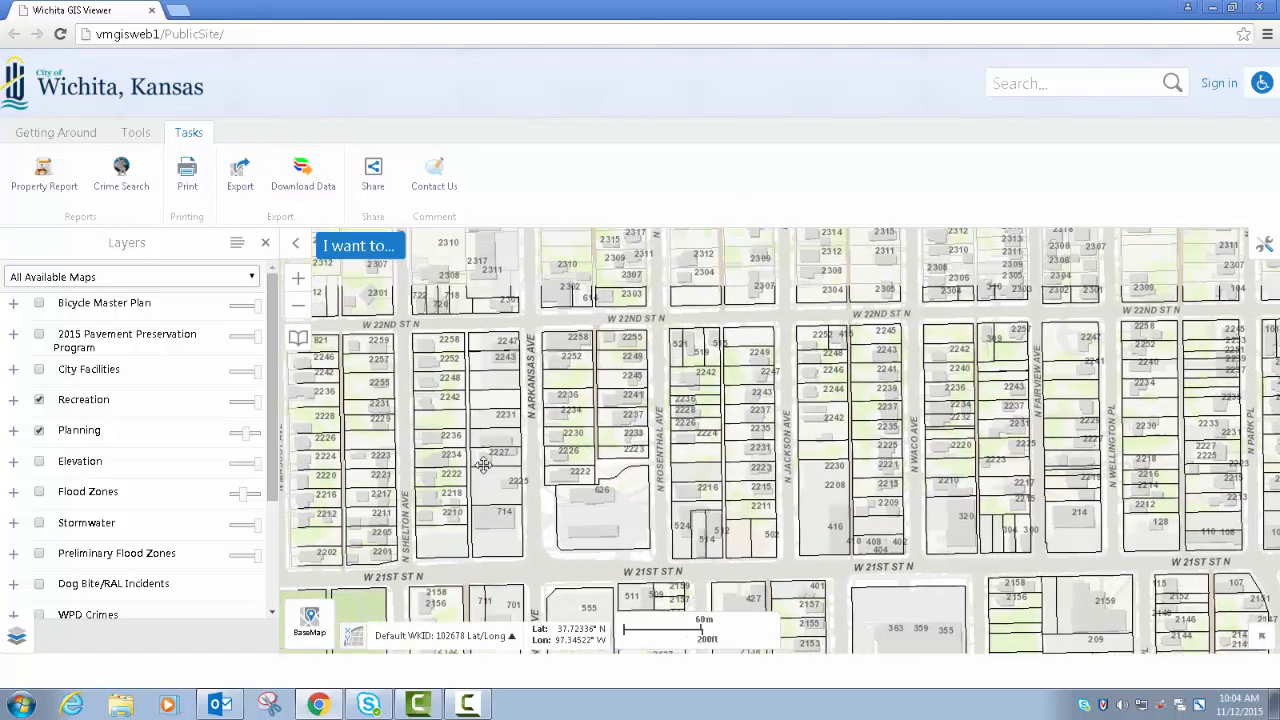
left_click(137, 133)
left_click(270, 188)
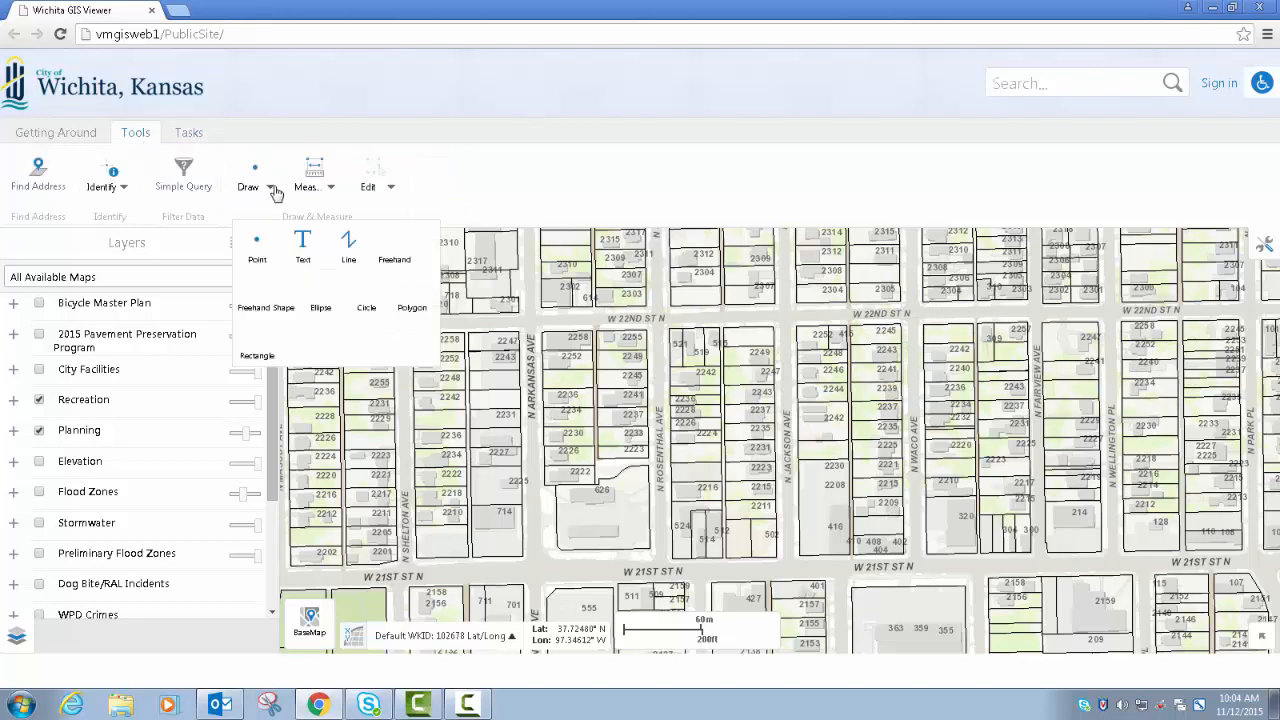
left_click(318, 288)
left_click_drag(557, 396, 644, 456)
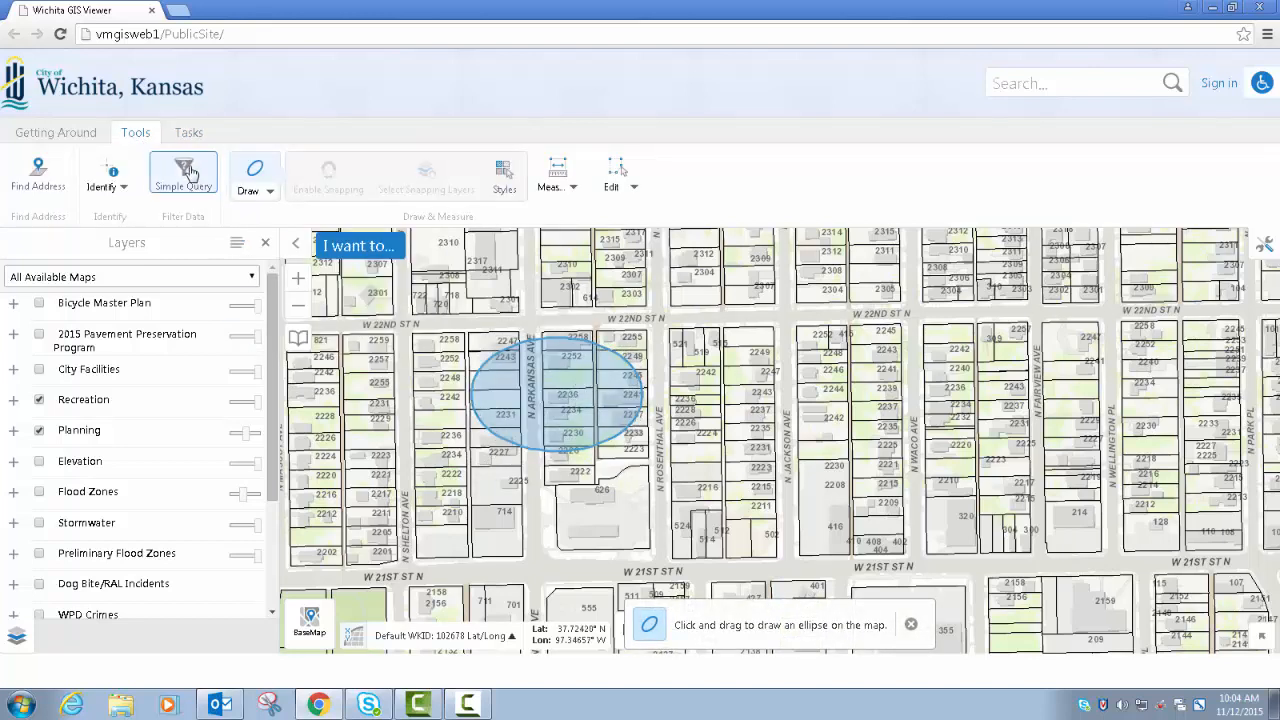
- Measure the area in square feet of the block bounded by N Jackson Ave, N Waco Ave, W 22nd St N and W 21st St N
left_click(556, 188)
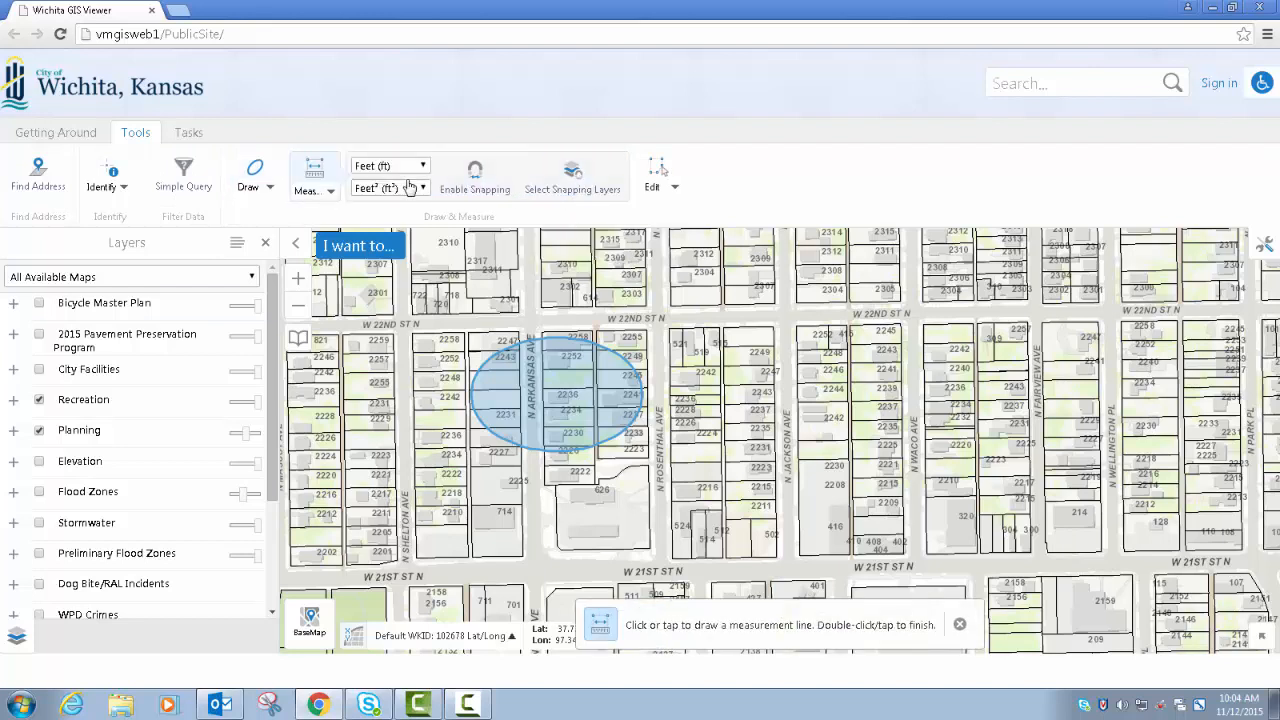
left_click(324, 192)
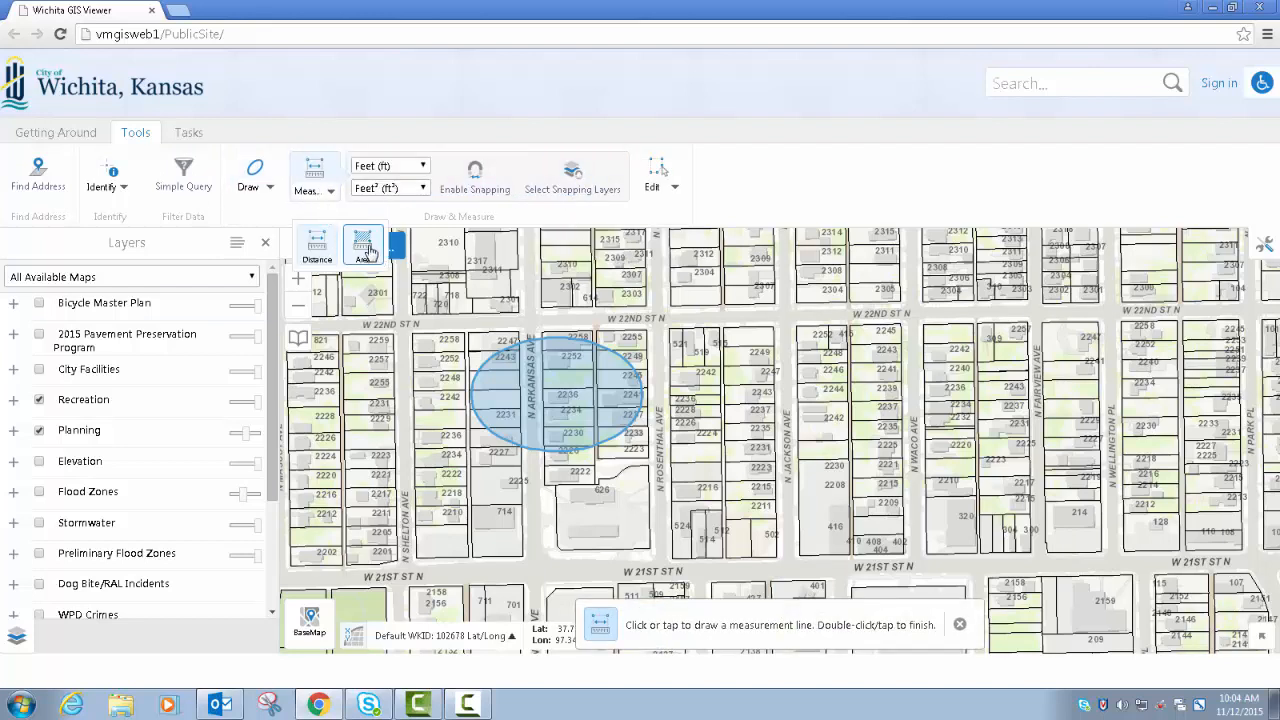
left_click(364, 247)
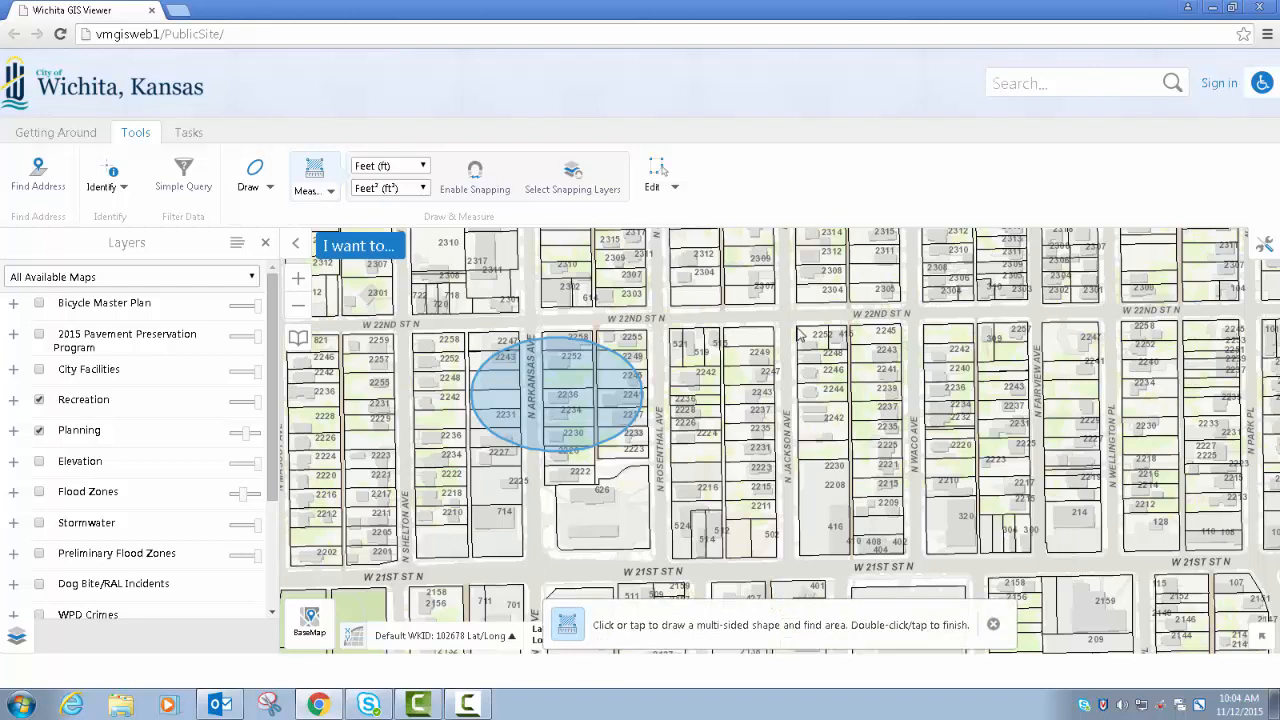
left_click(800, 335)
left_click(903, 334)
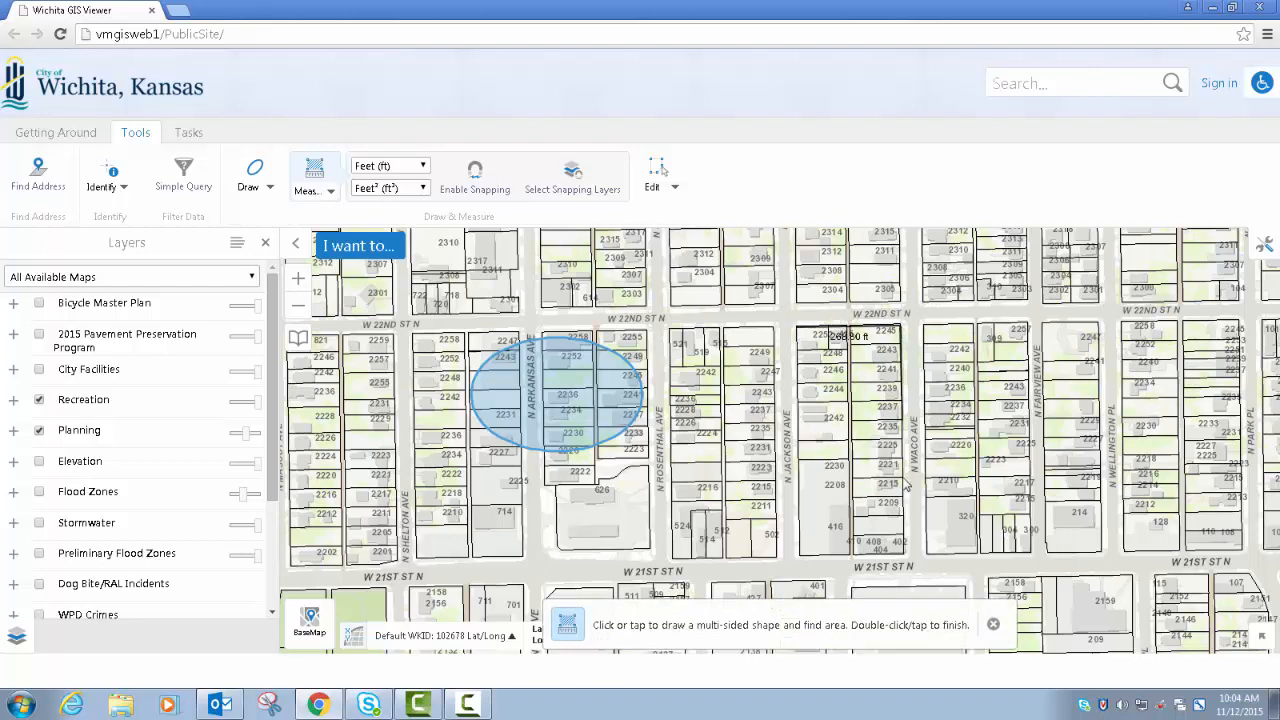
left_click(903, 550)
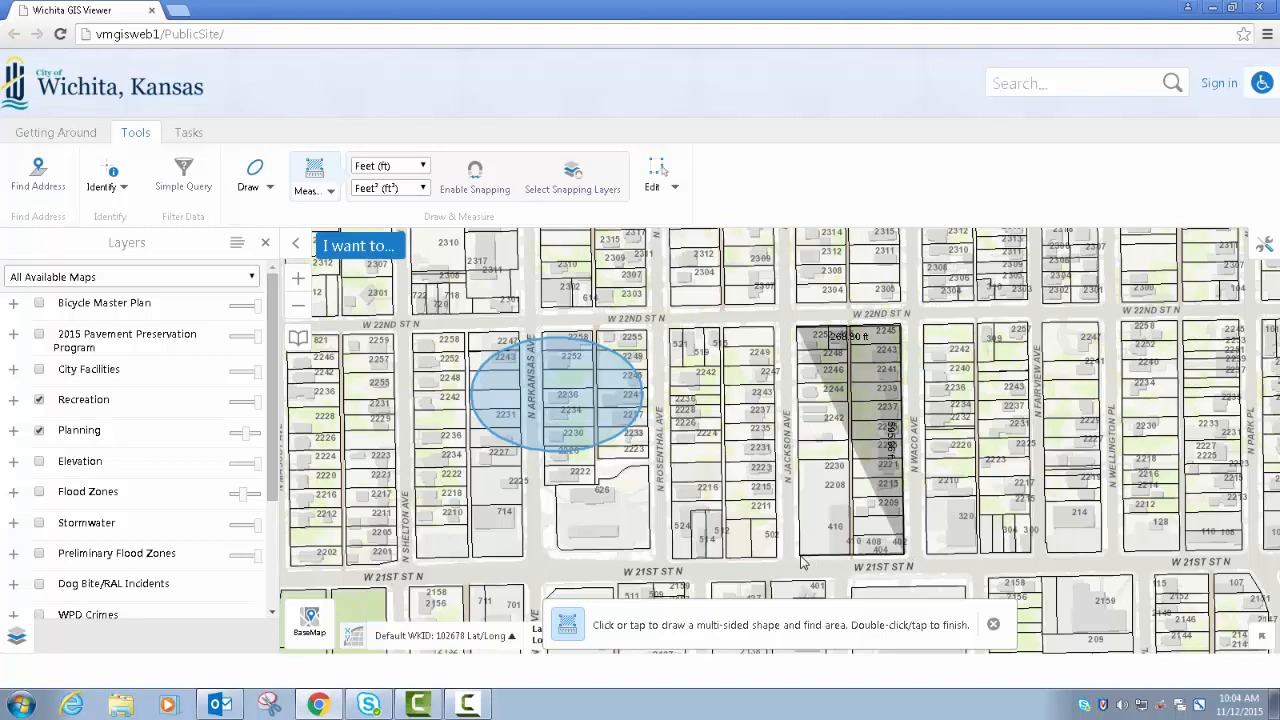
double_click(799, 556)
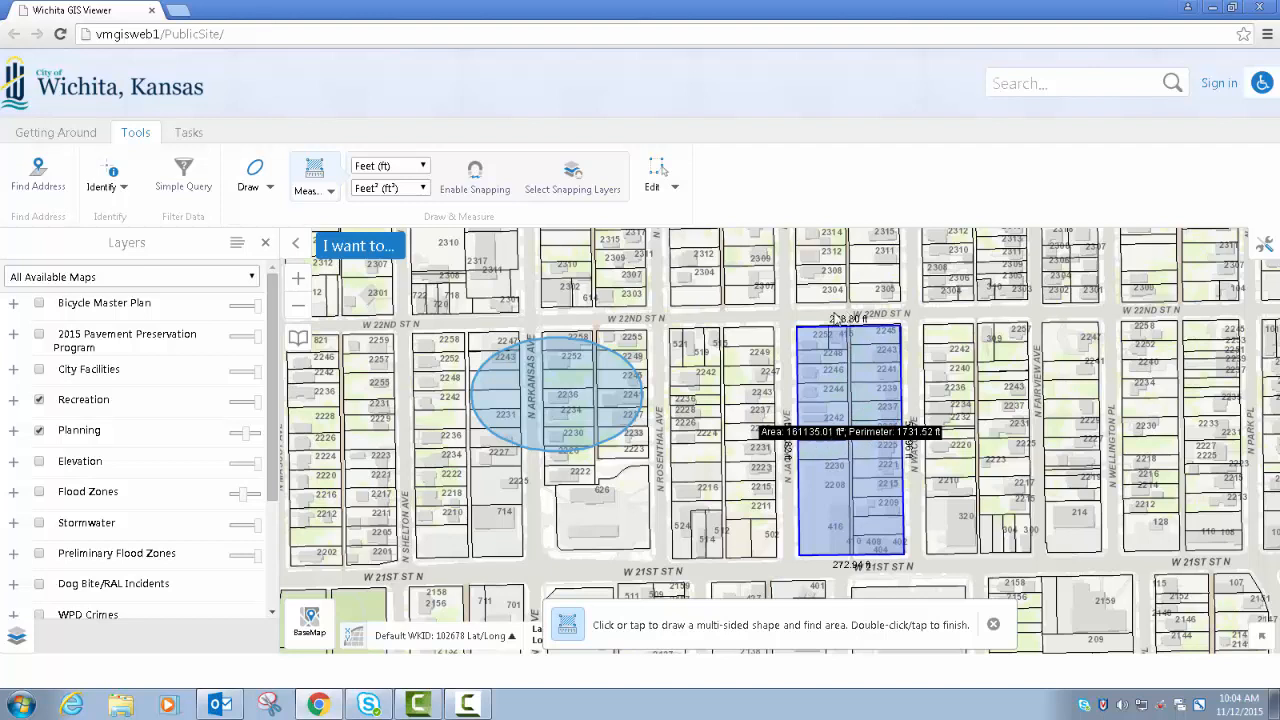
left_click(994, 627)
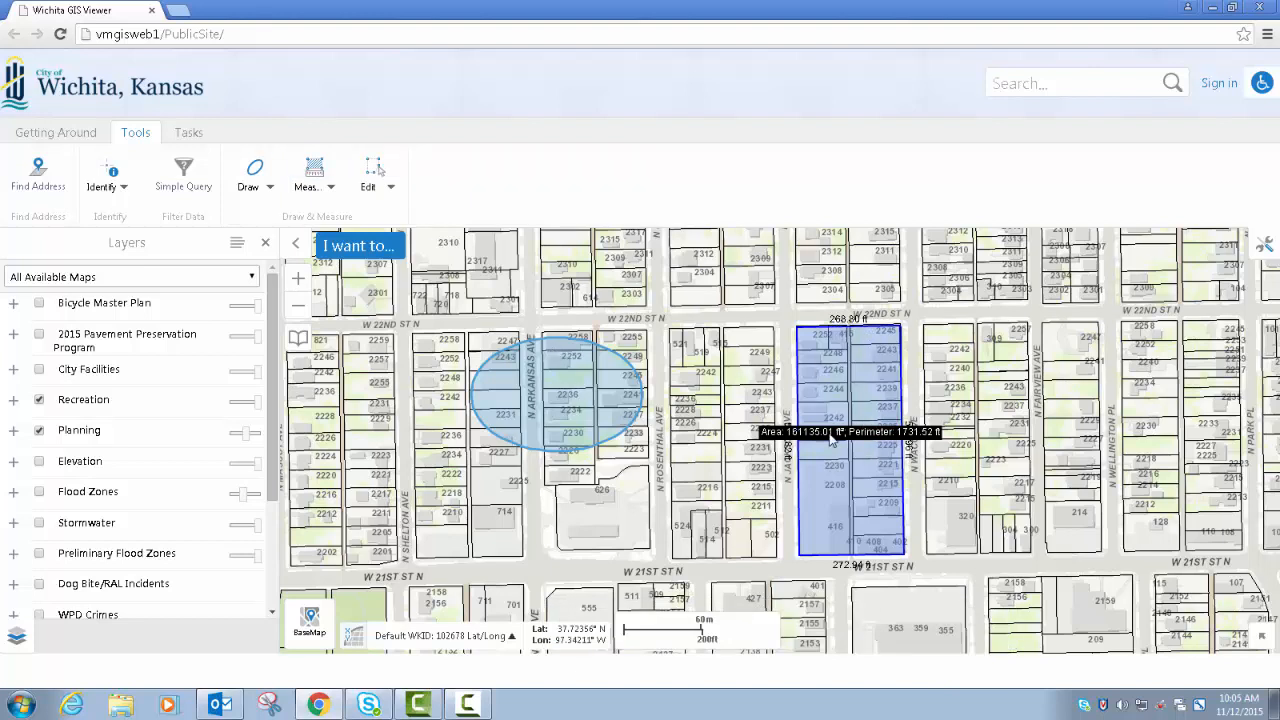
- Set up a map print with the 8.5x11 Landscape layout, Pdf output and the current scale of 1:2400
left_click(188, 133)
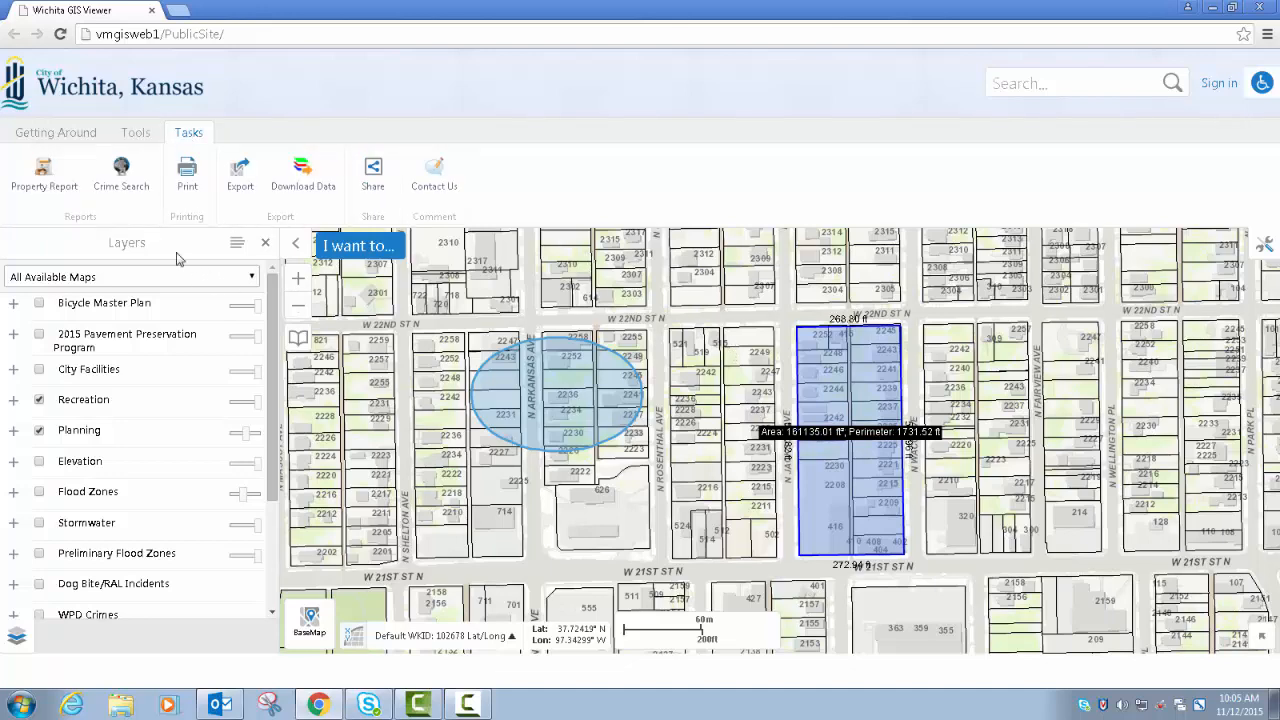
left_click(187, 172)
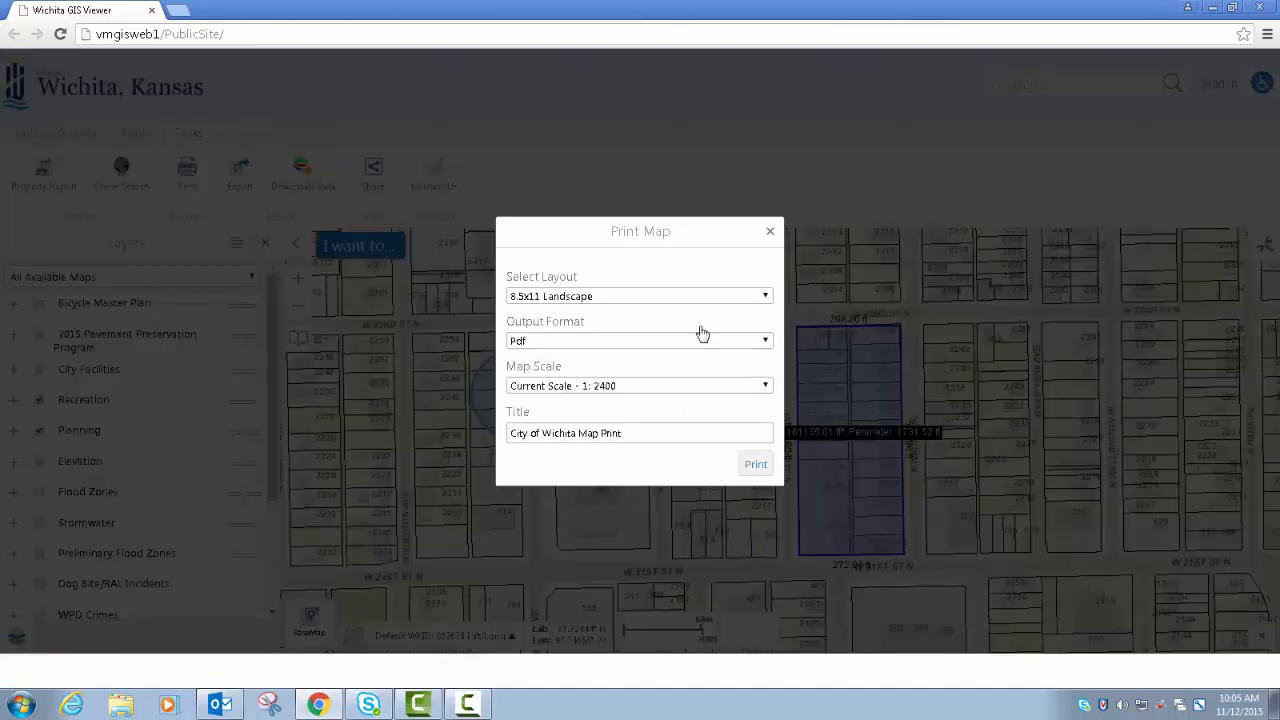
left_click(616, 296)
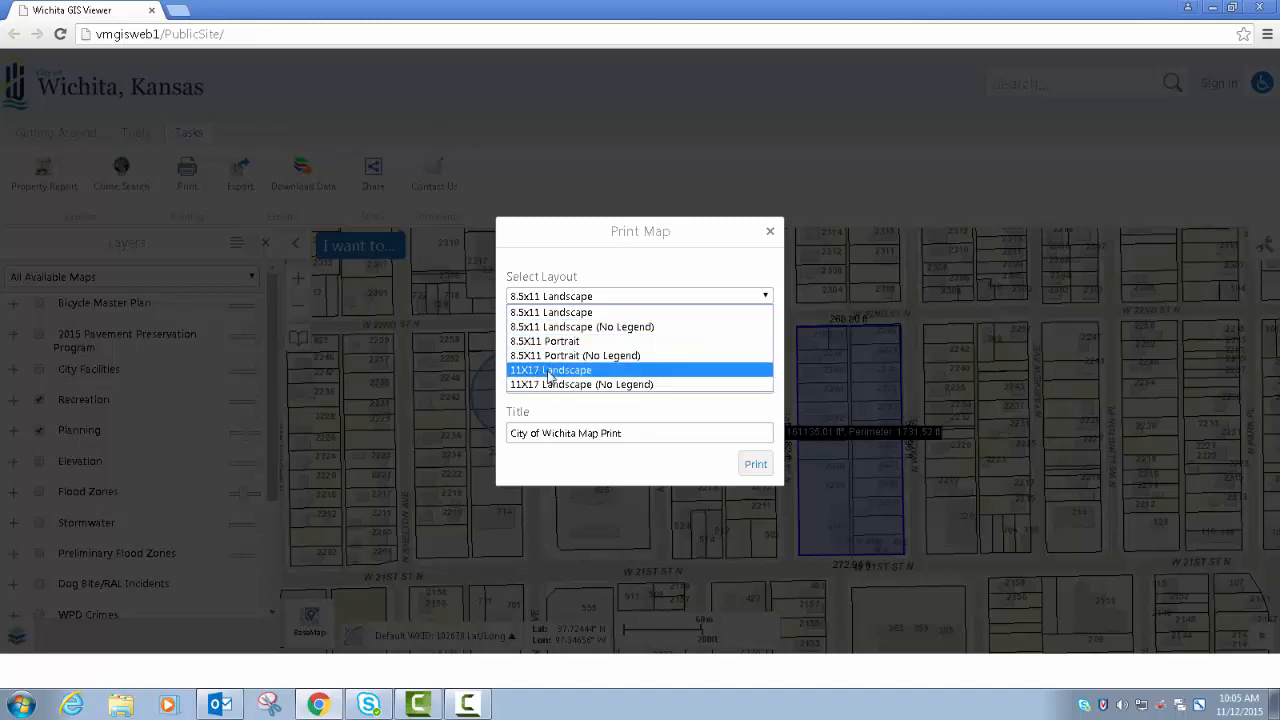
left_click(590, 314)
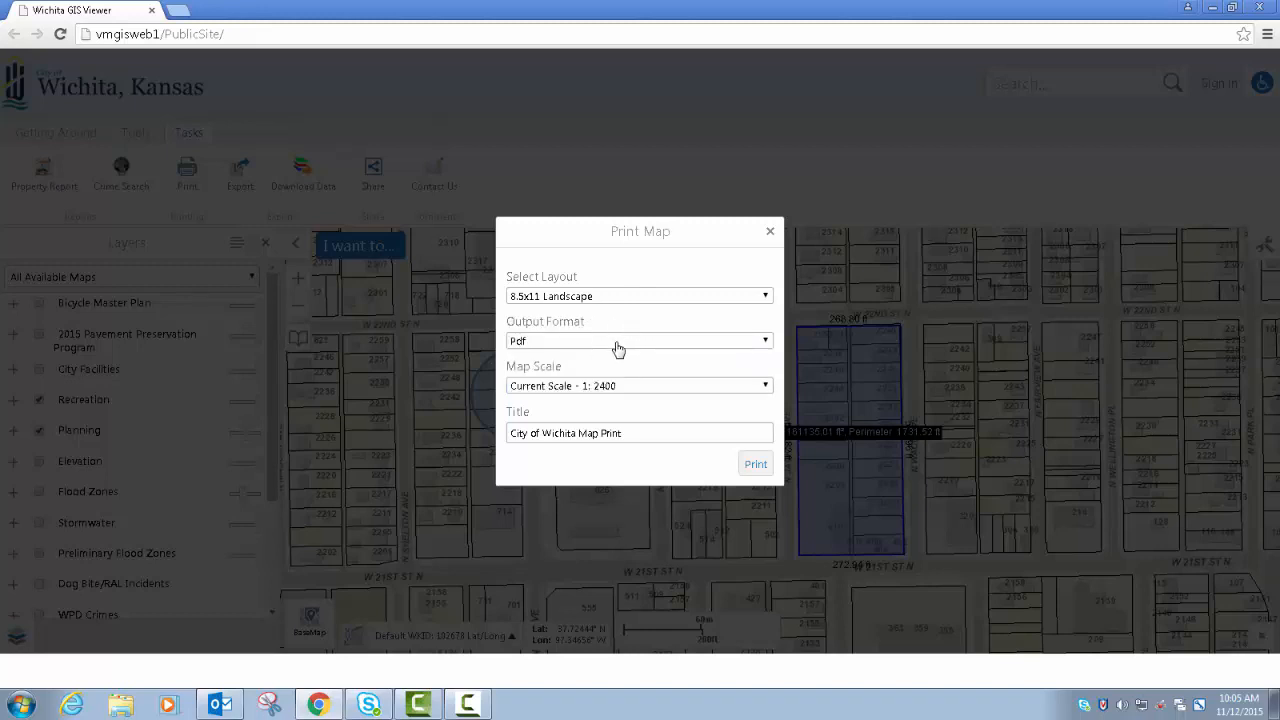
left_click(618, 345)
left_click(618, 348)
left_click(632, 393)
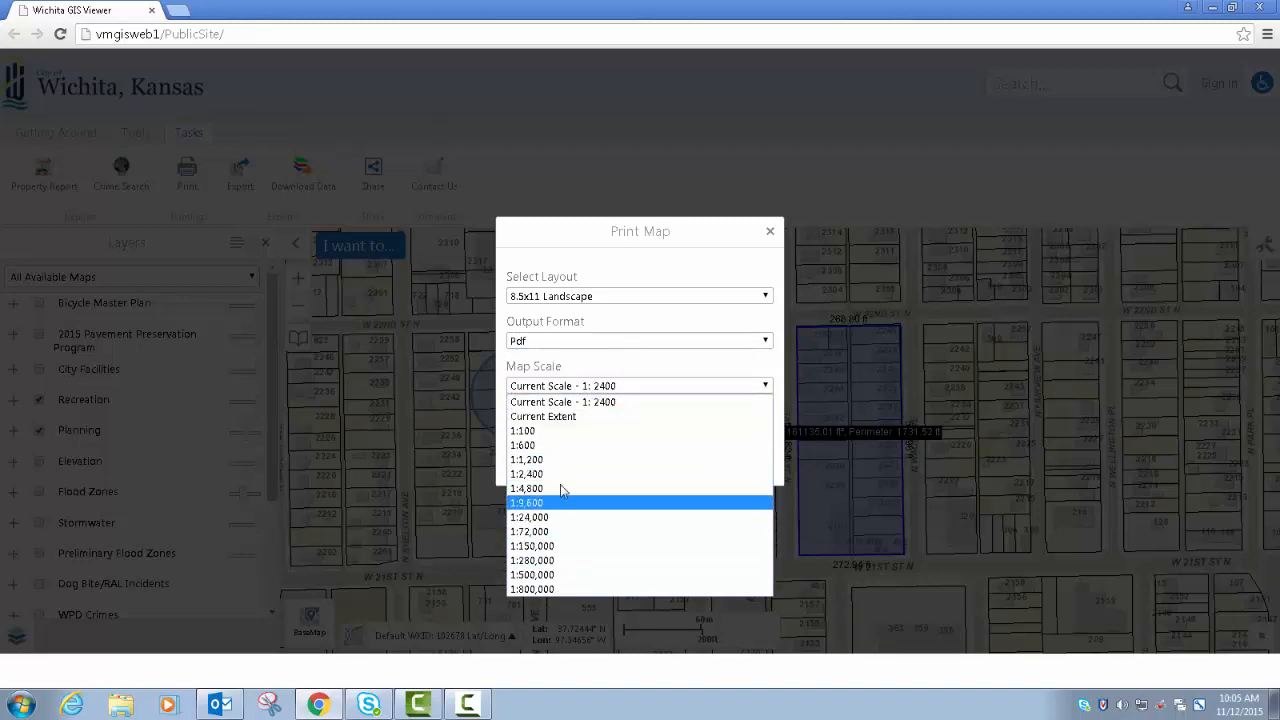
left_click(617, 408)
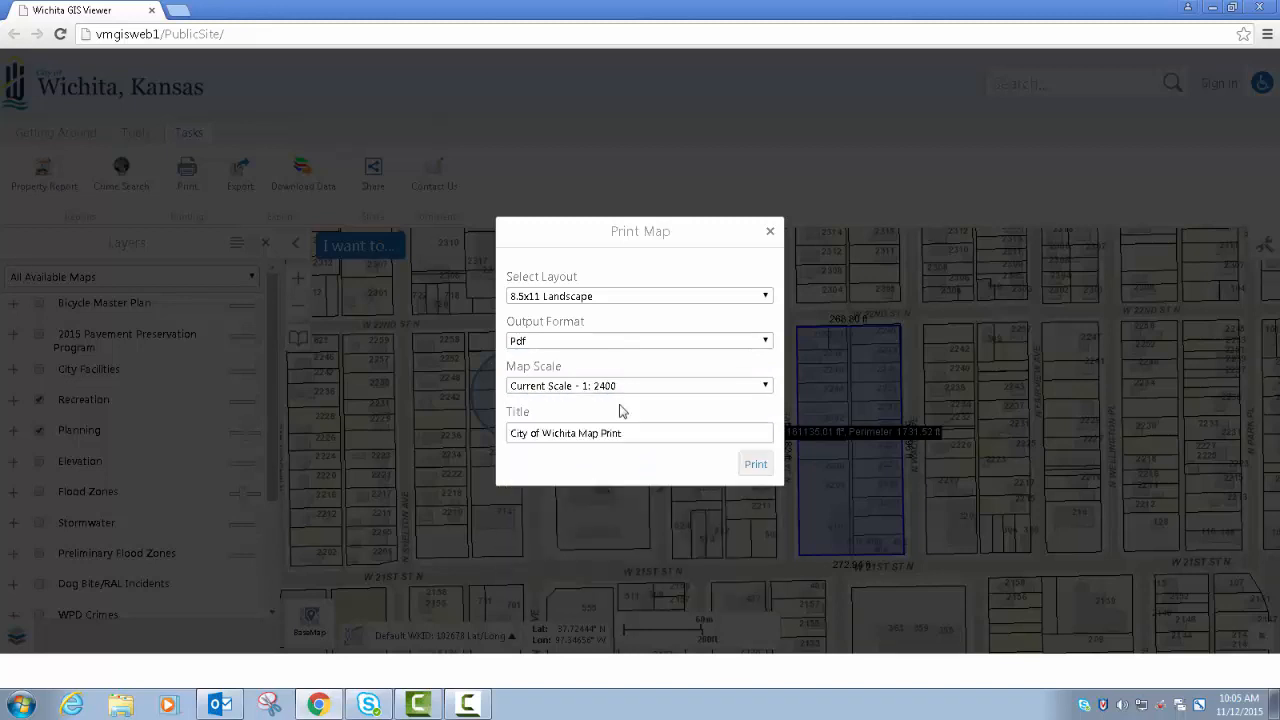
- Title the map print "My Map" and generate the print file
left_click_drag(638, 434, 508, 434)
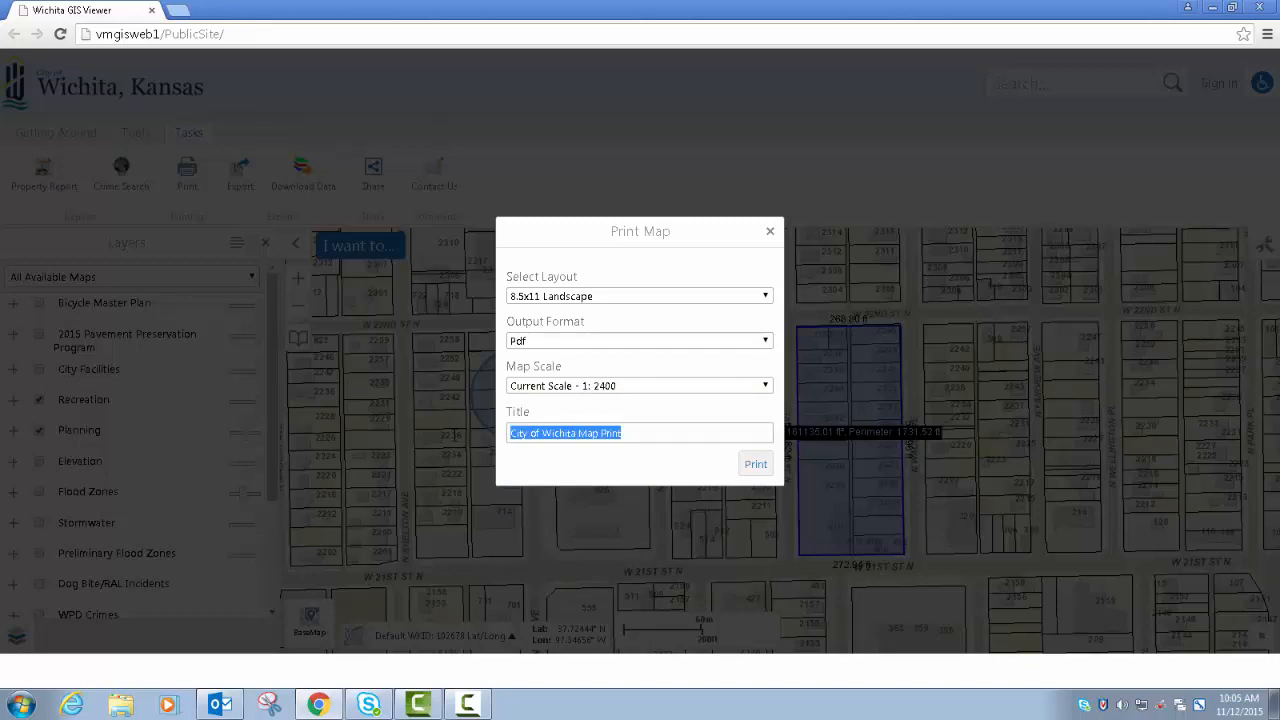
type("My Map")
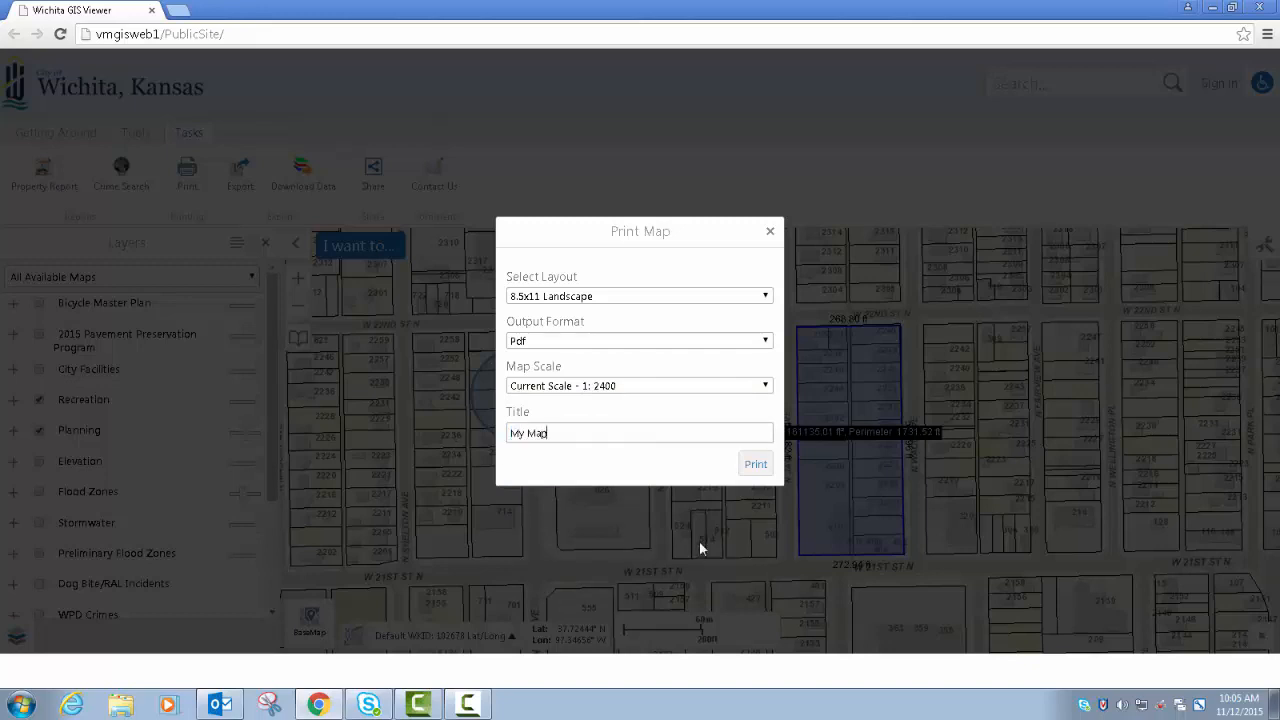
left_click(756, 466)
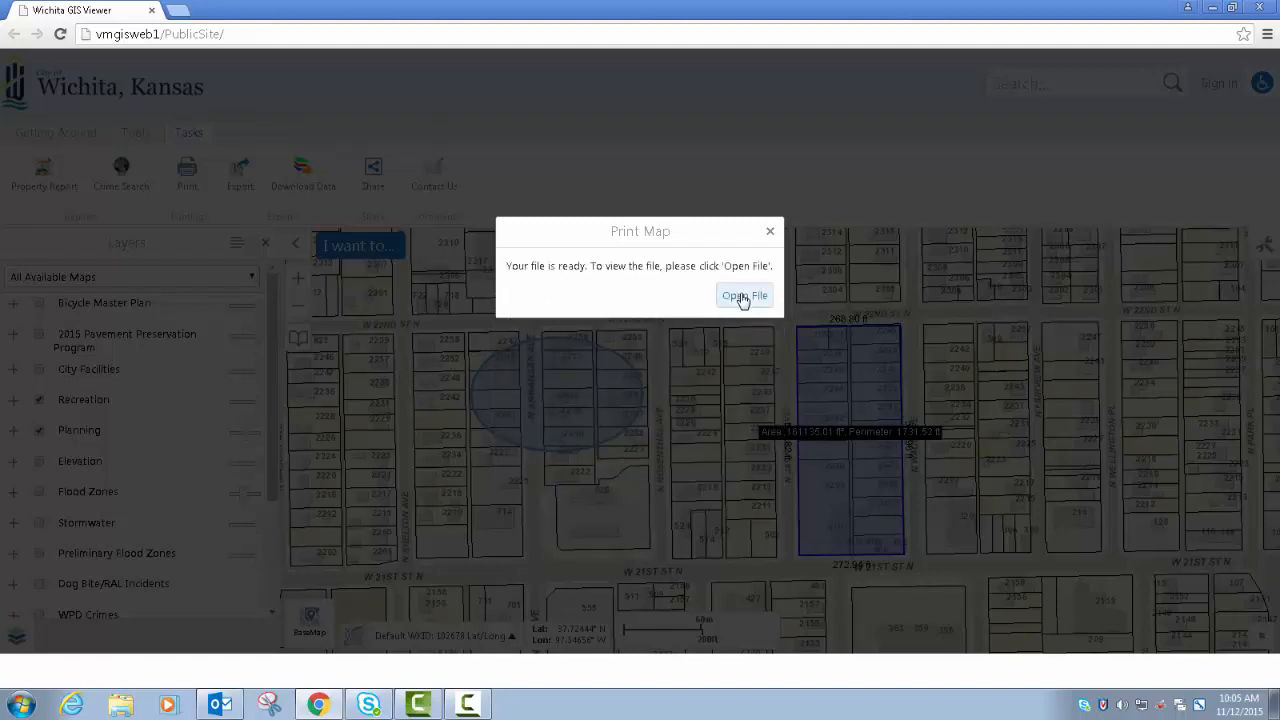
- Open the generated map print file
left_click(743, 297)
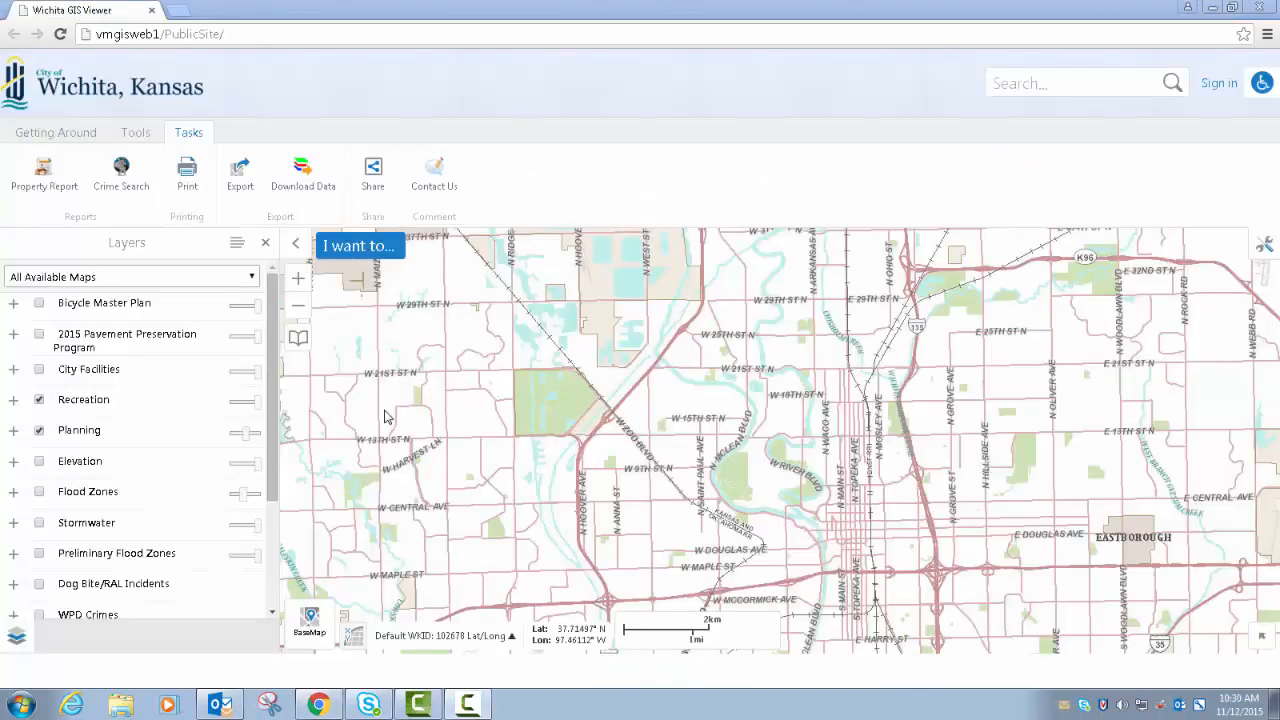
- Export the current map view as a JPEG image without georeference data
left_click(240, 176)
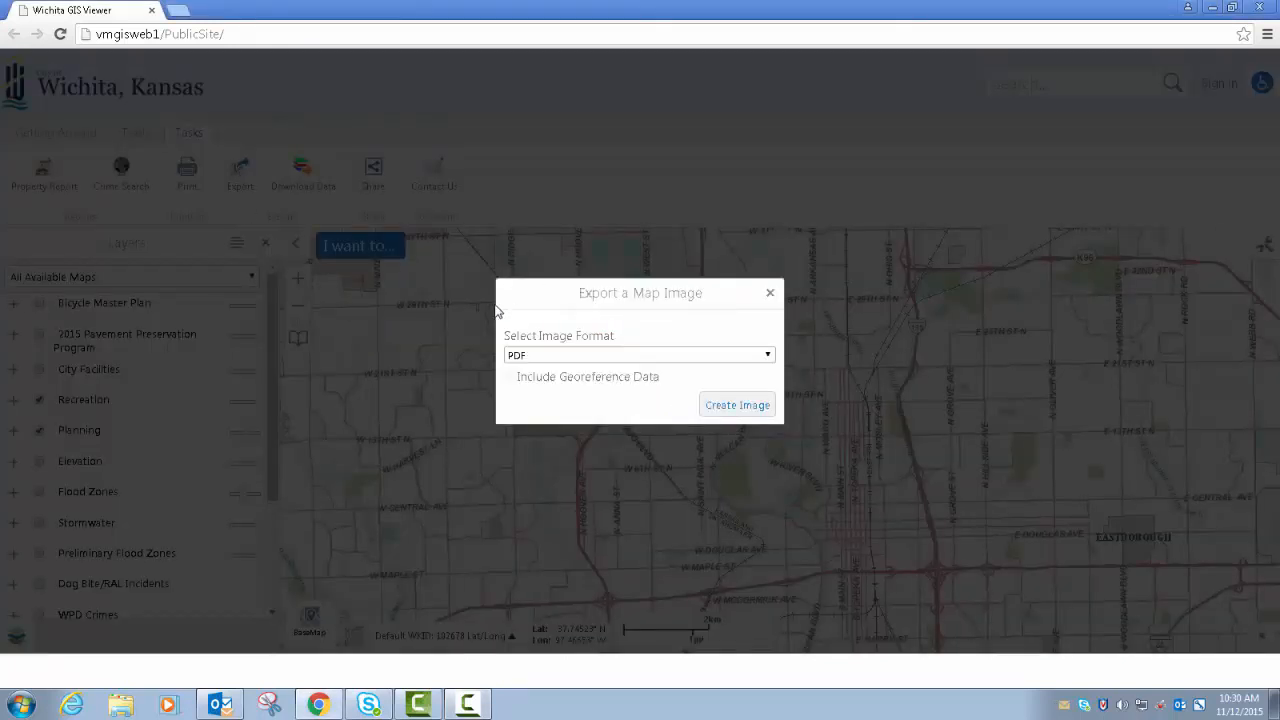
left_click(766, 356)
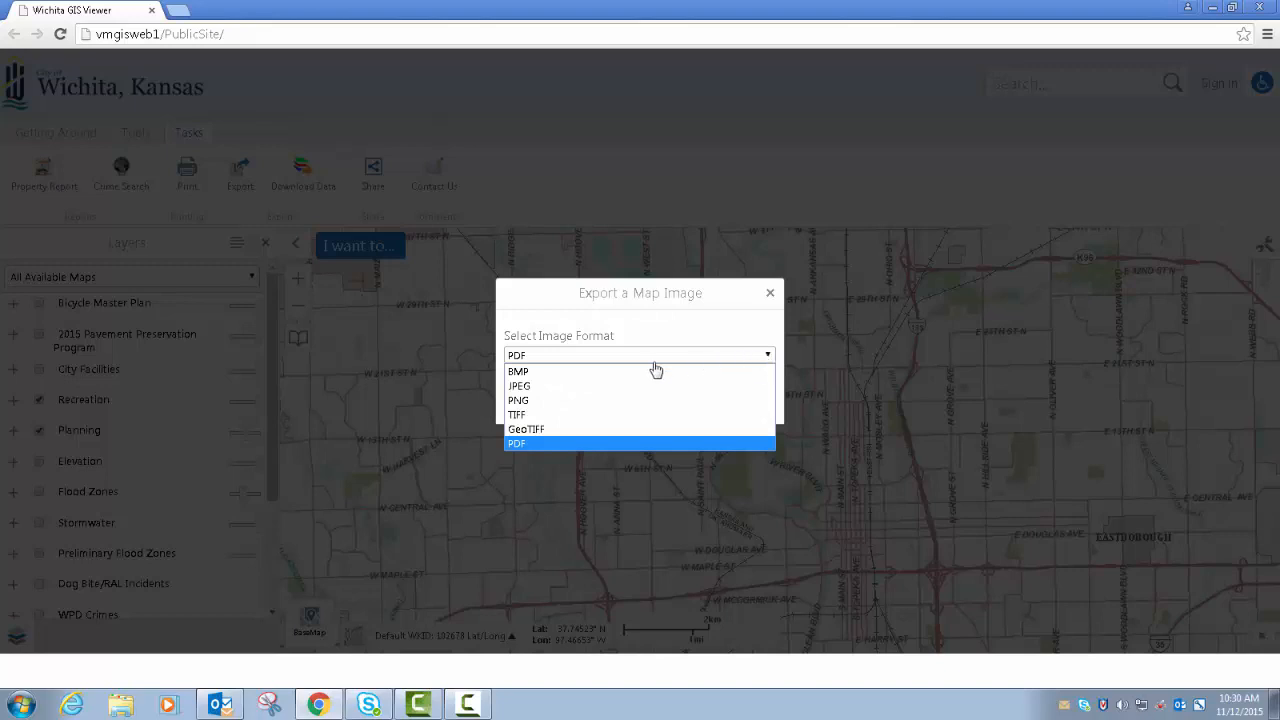
left_click(561, 388)
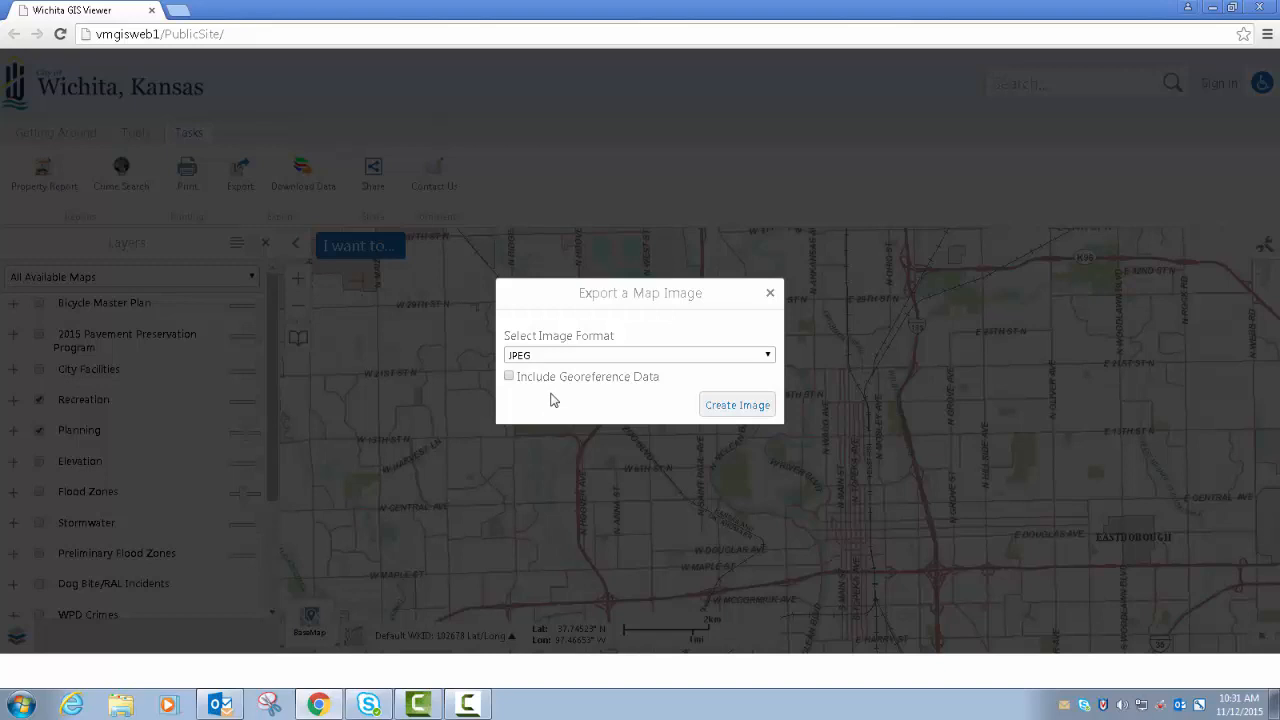
left_click(510, 377)
left_click(508, 377)
left_click(737, 405)
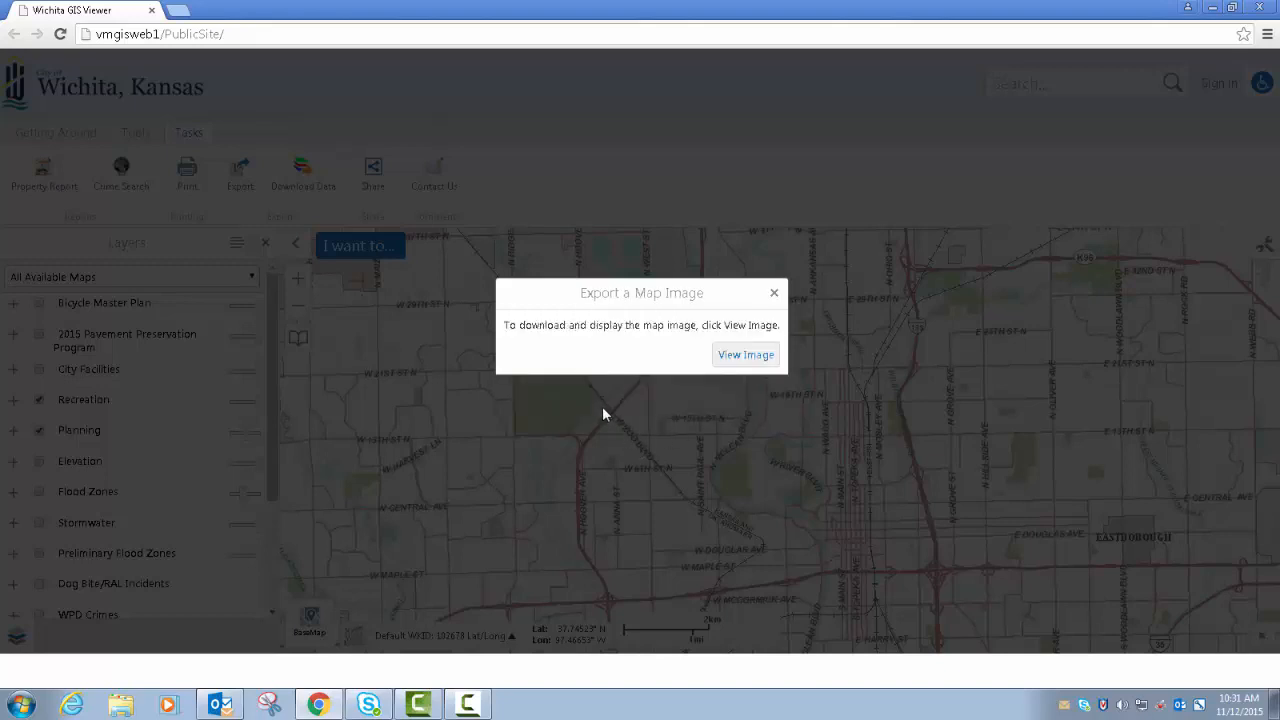
- View the exported map image, check the available save and print options, and close it
left_click(735, 354)
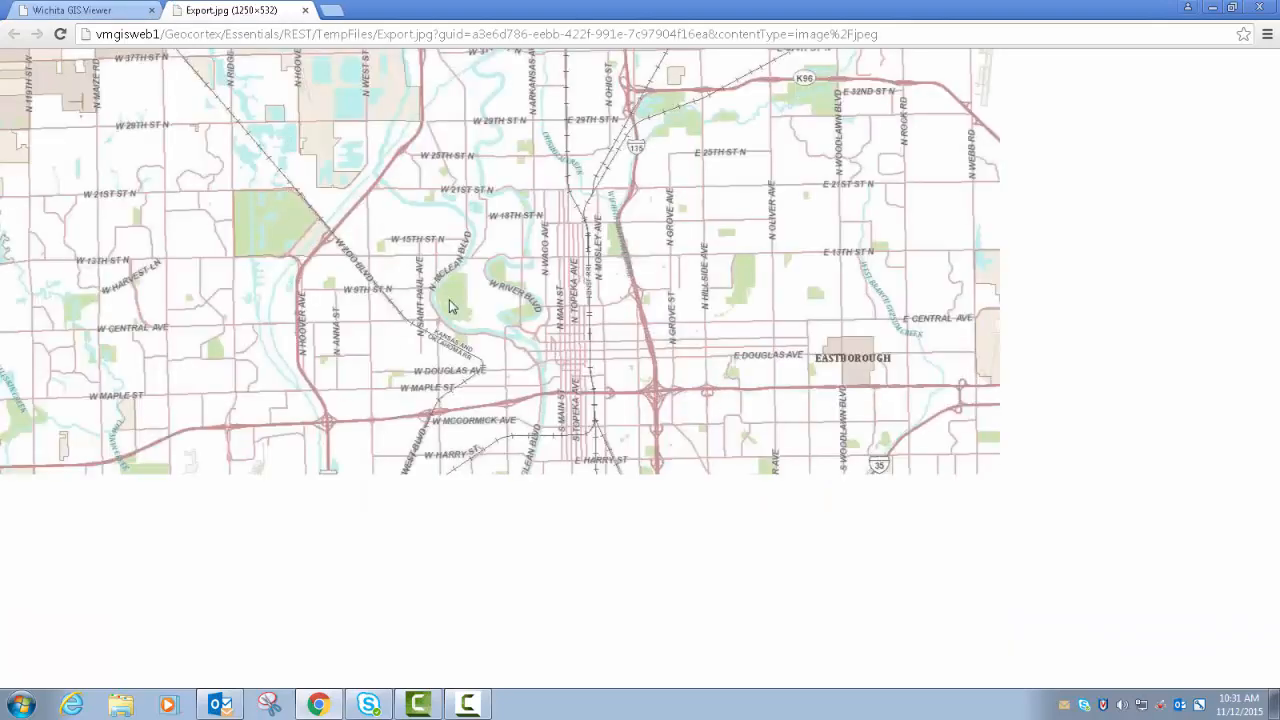
right_click(387, 246)
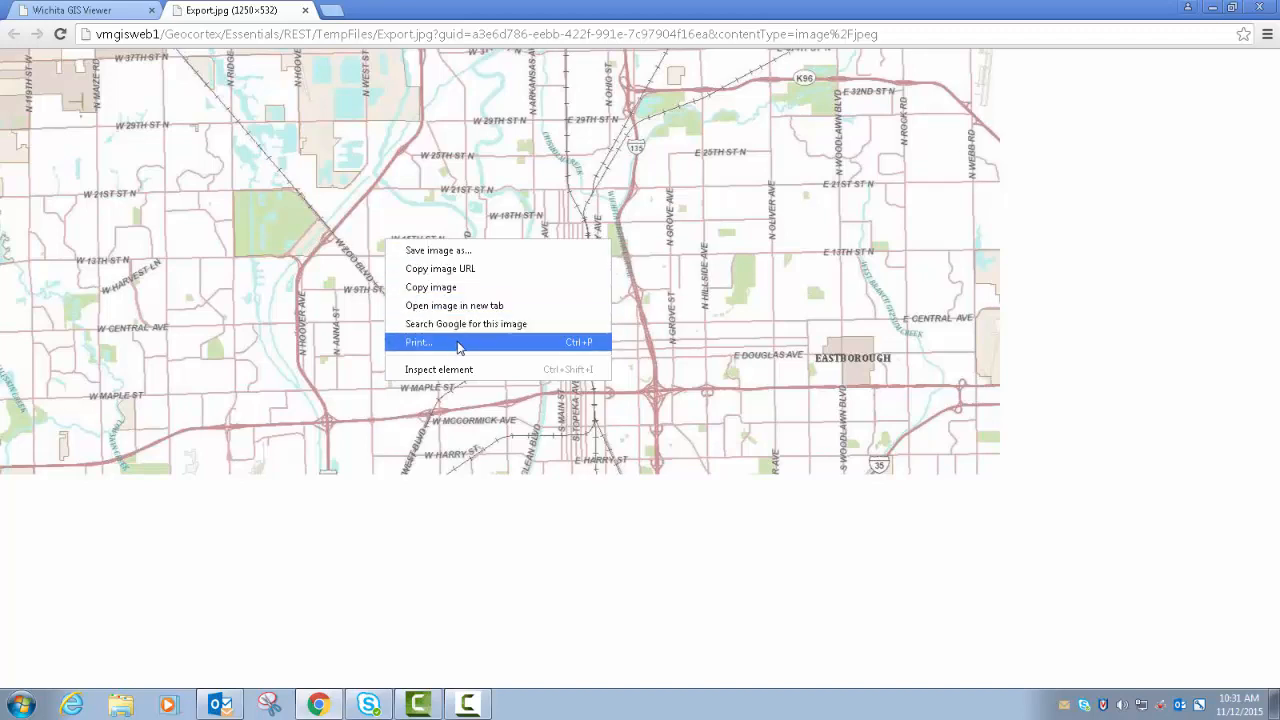
left_click(347, 217)
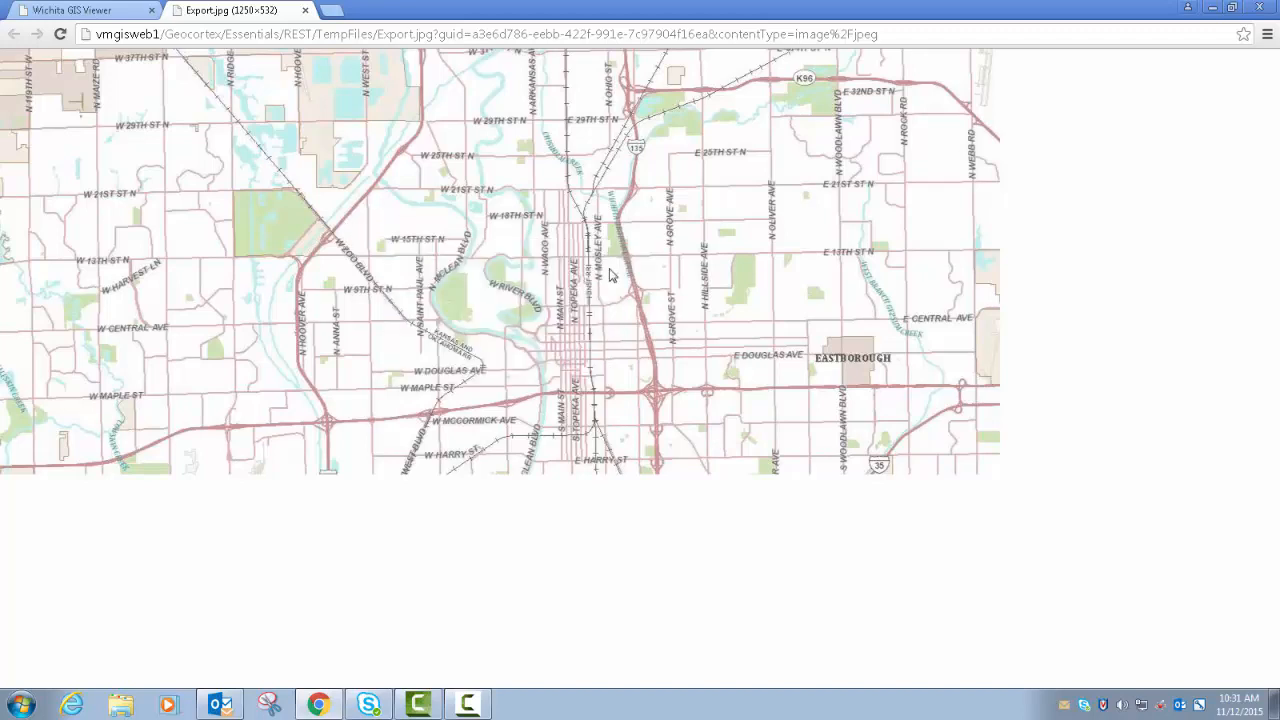
left_click(306, 12)
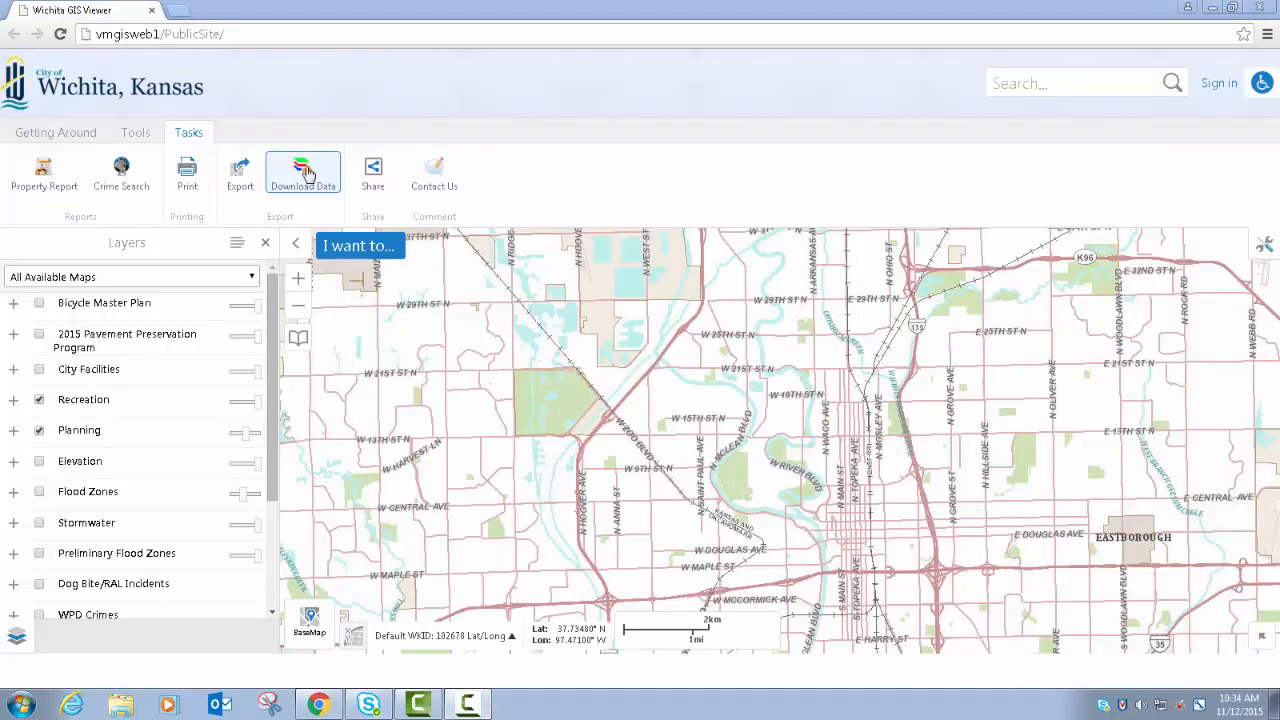
- Start a data download for the area between I-135 and N Hillside Ave around E 25th St N, accepting the disclaimer
left_click_drag(922, 263, 701, 442)
scroll(701, 442, "up", 2)
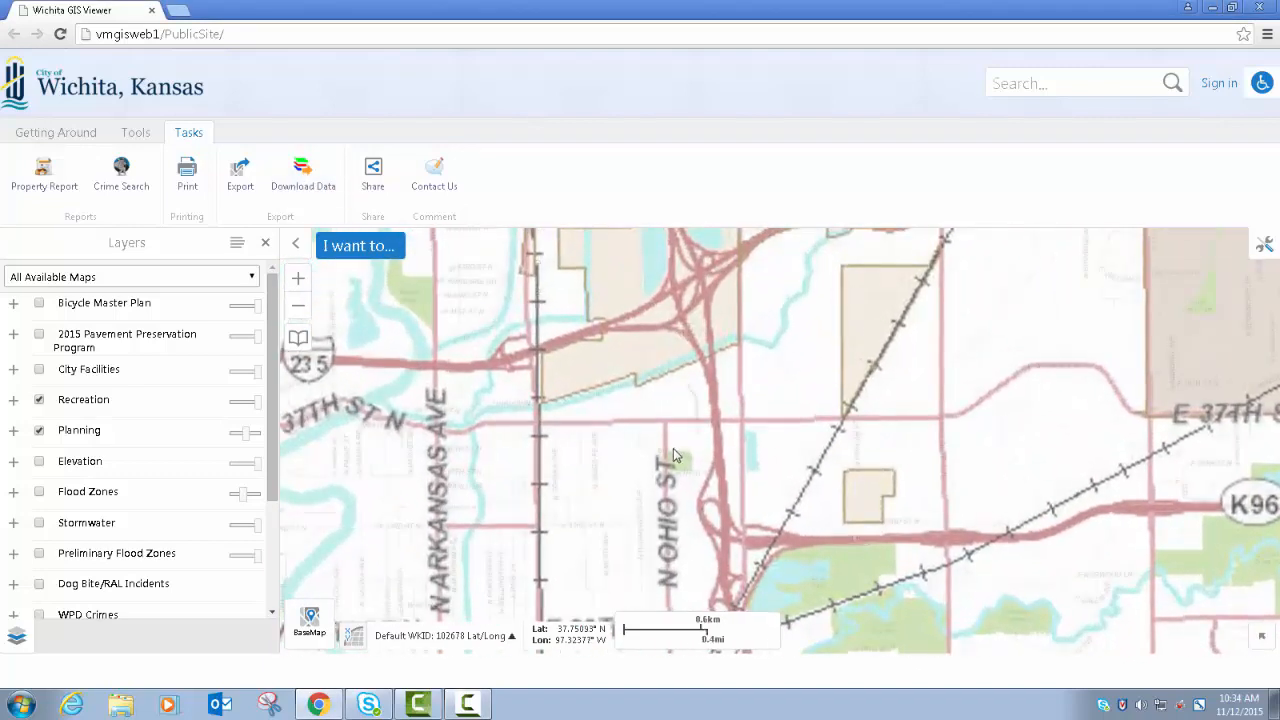
left_click_drag(712, 343, 748, 288)
left_click_drag(768, 508, 555, 372)
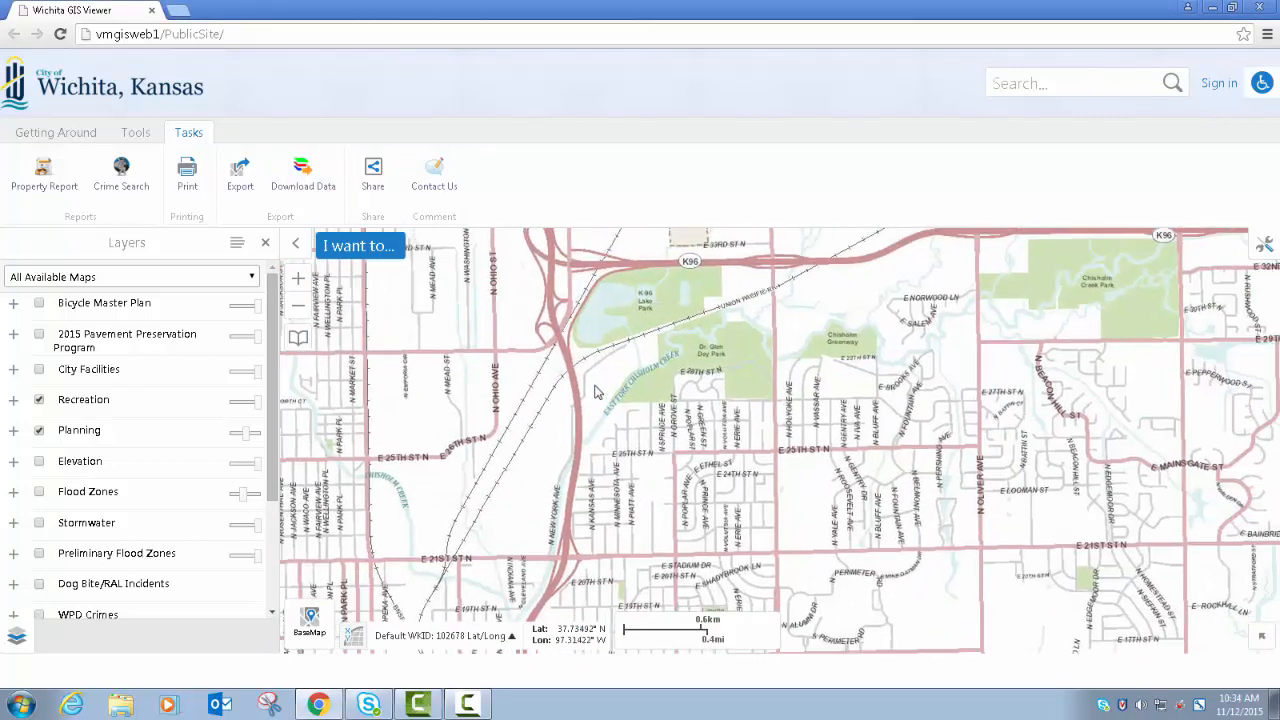
scroll(596, 388, "up", 1)
scroll(596, 393, "up", 1)
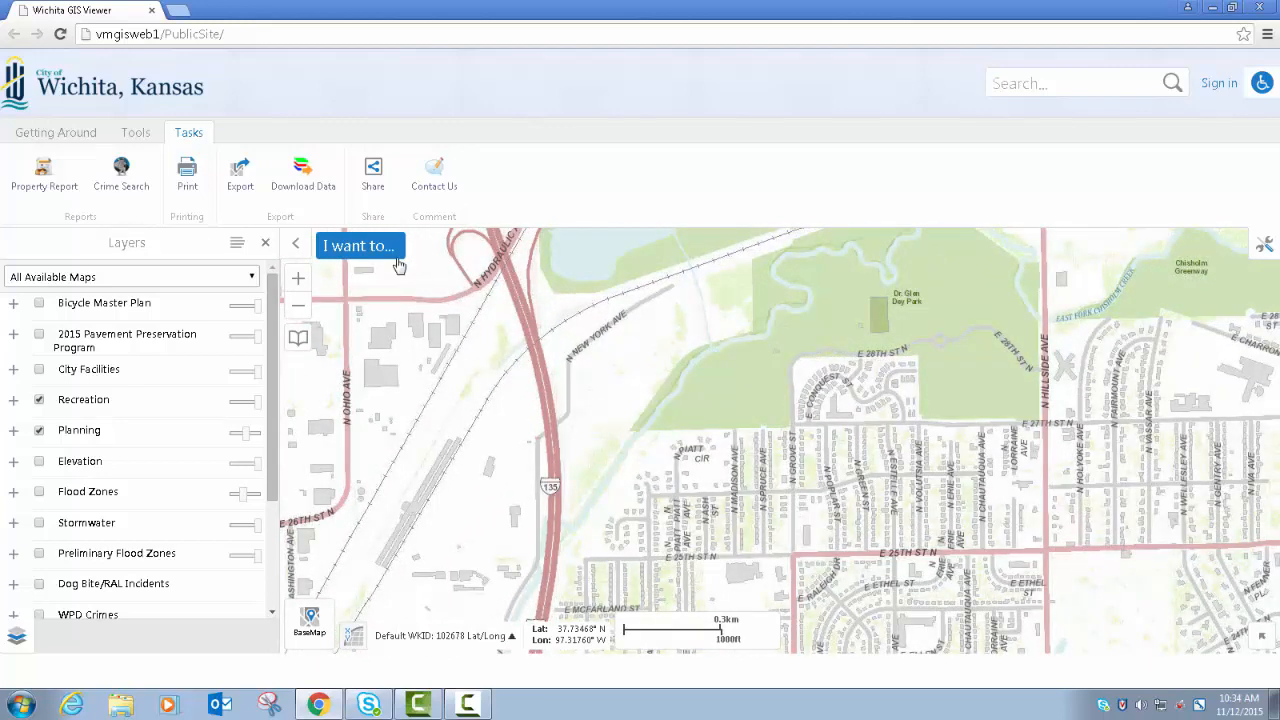
left_click(303, 170)
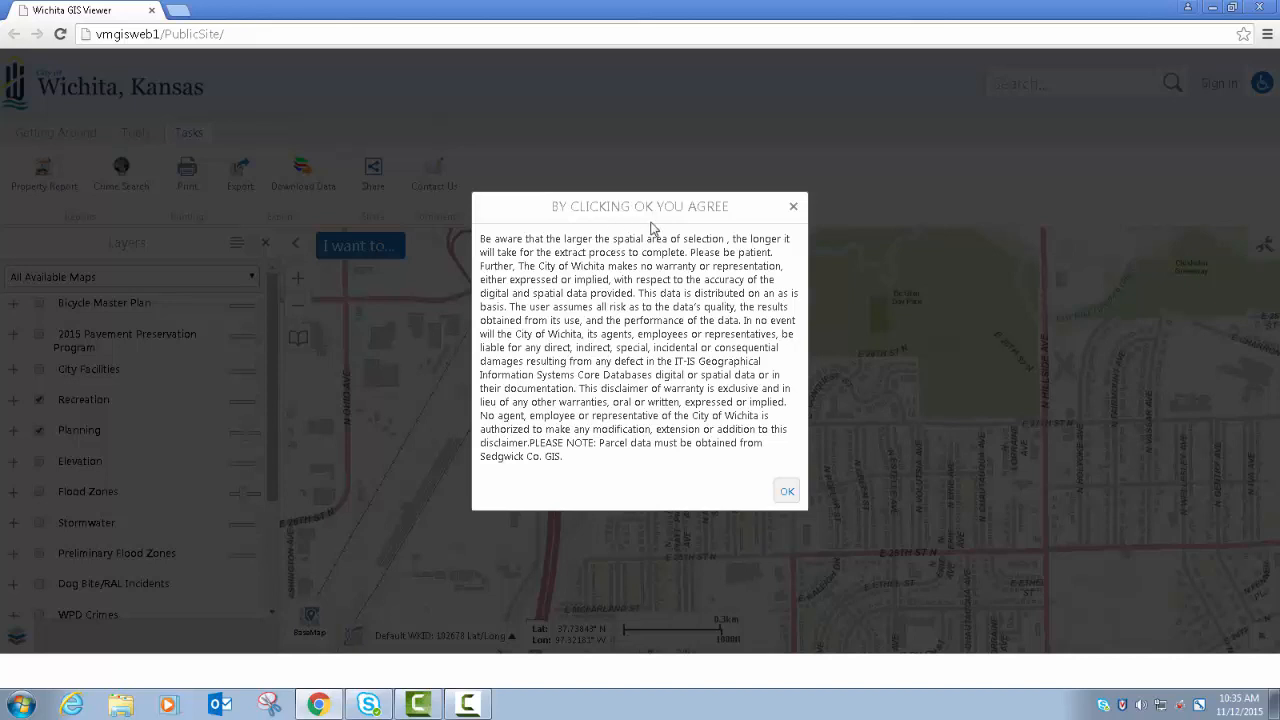
left_click(788, 494)
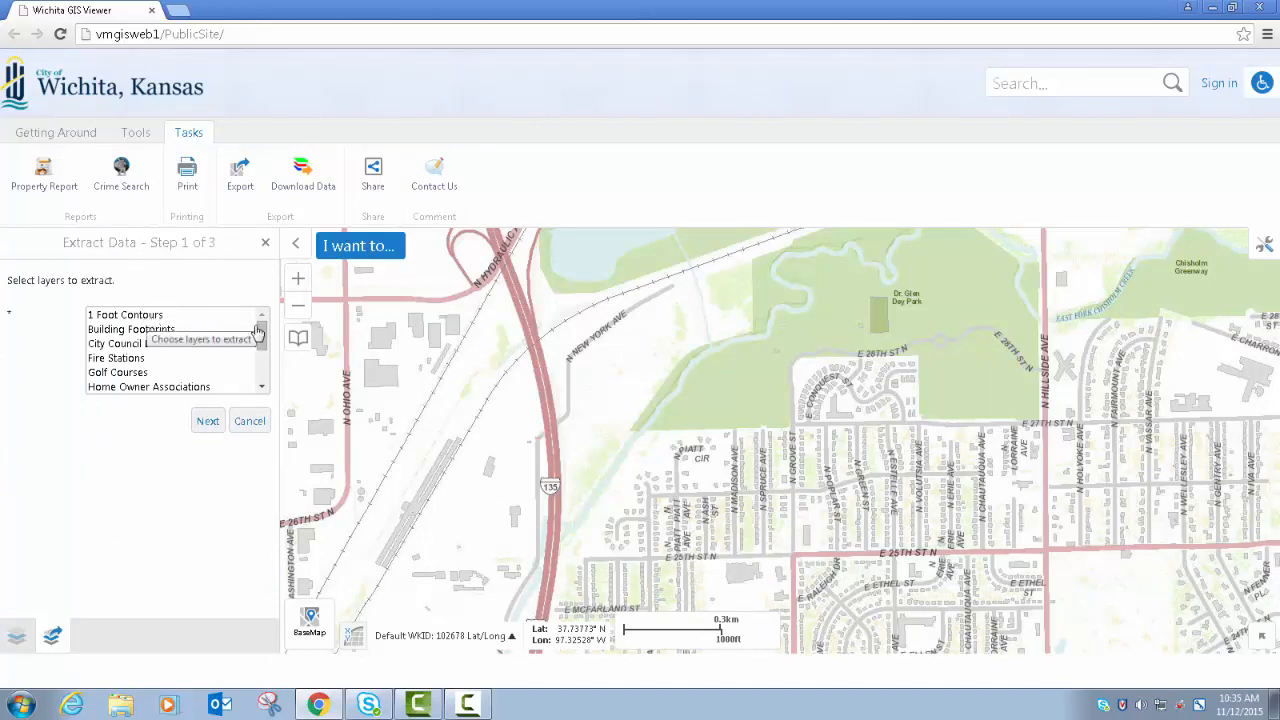
- Choose the Neighborhood Associations layer and the Parks layer listed directly below it for extraction
left_click_drag(260, 334, 262, 367)
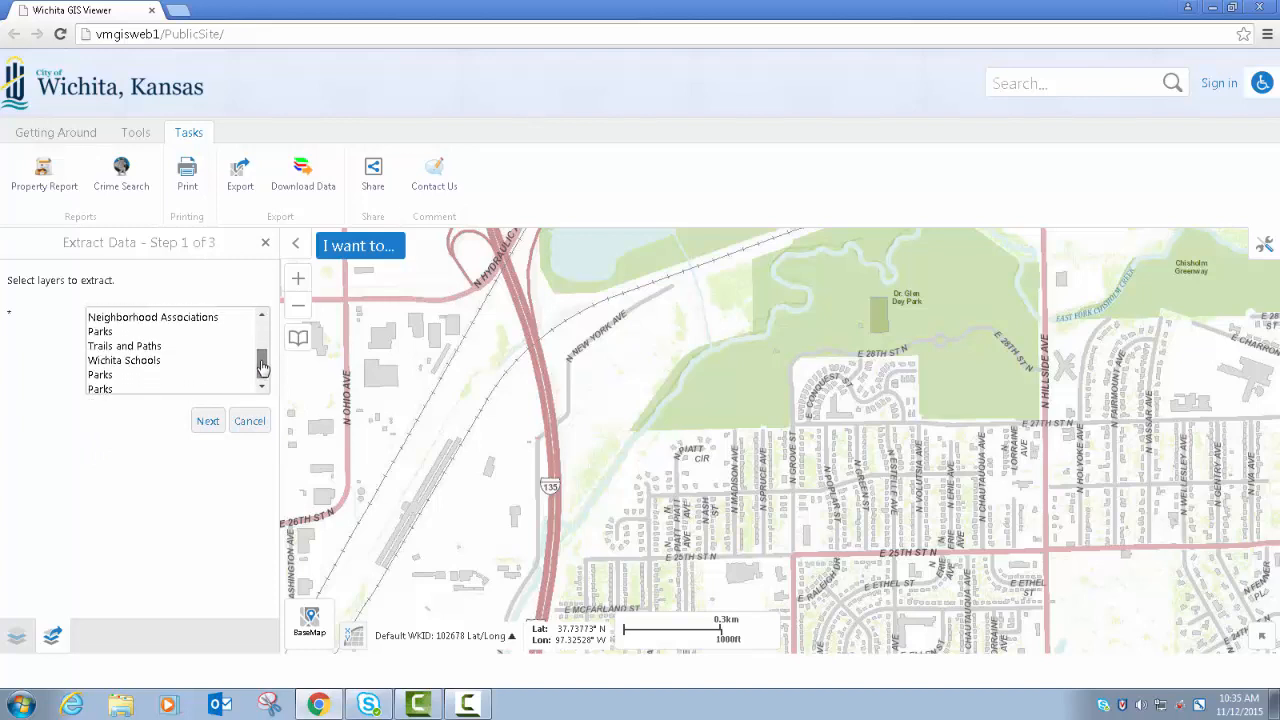
left_click(103, 376)
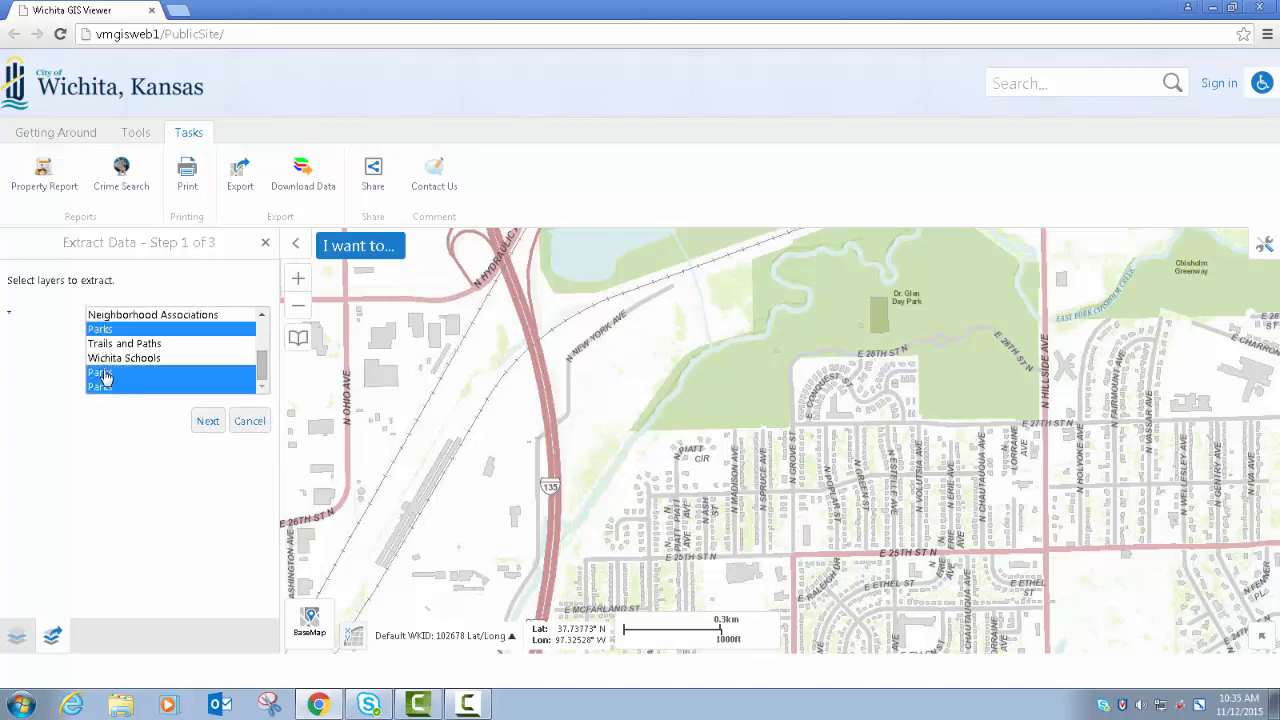
left_click(162, 344)
left_click_drag(260, 368, 262, 350)
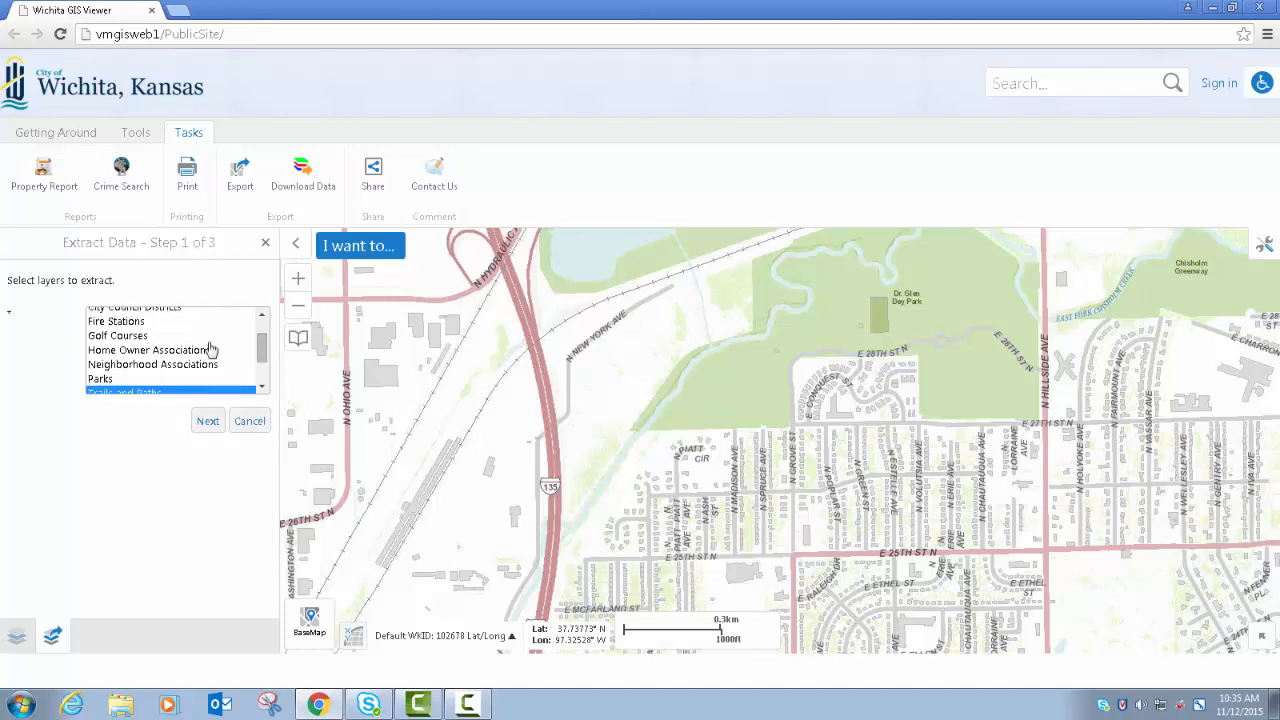
left_click(101, 380)
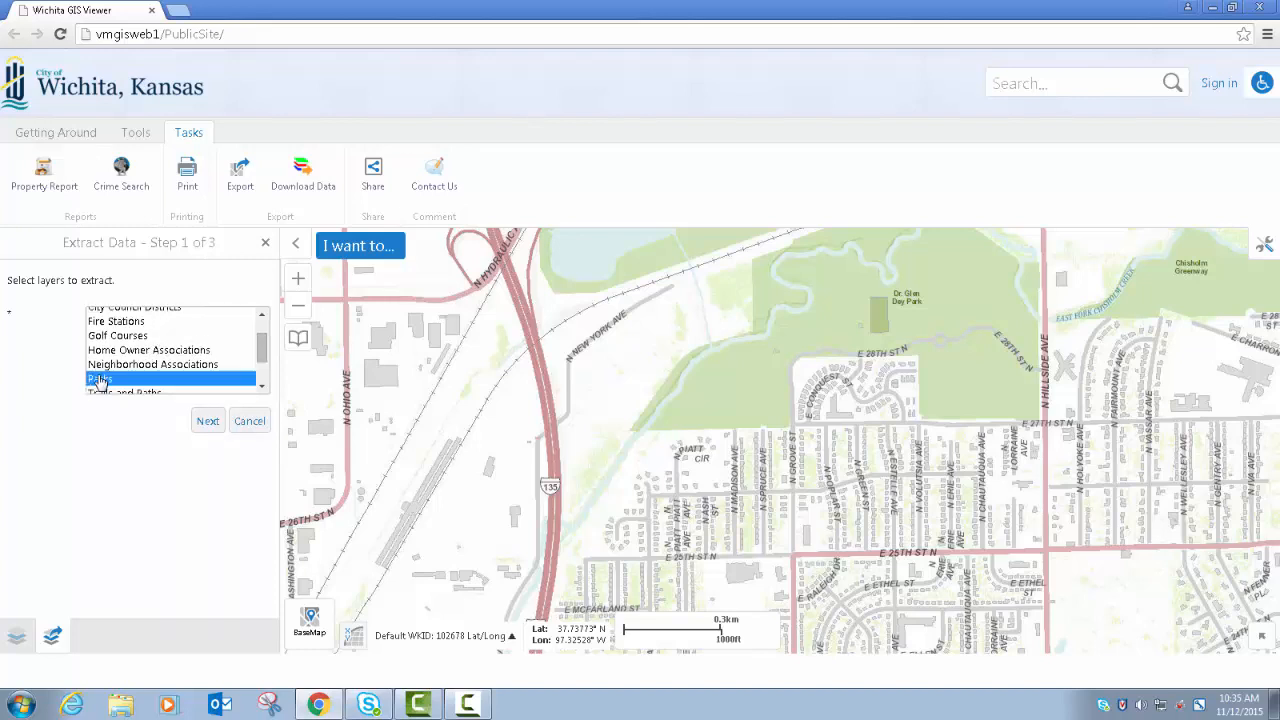
left_click(112, 366, "ctrl")
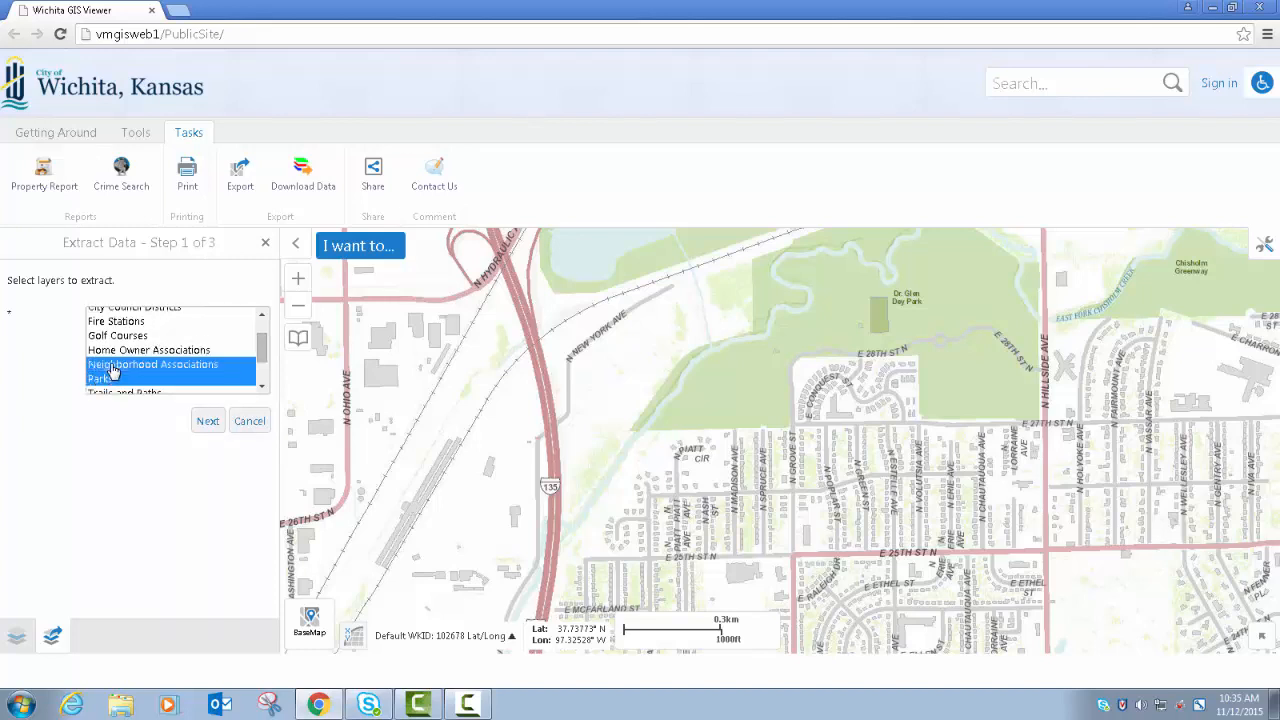
left_click(207, 422)
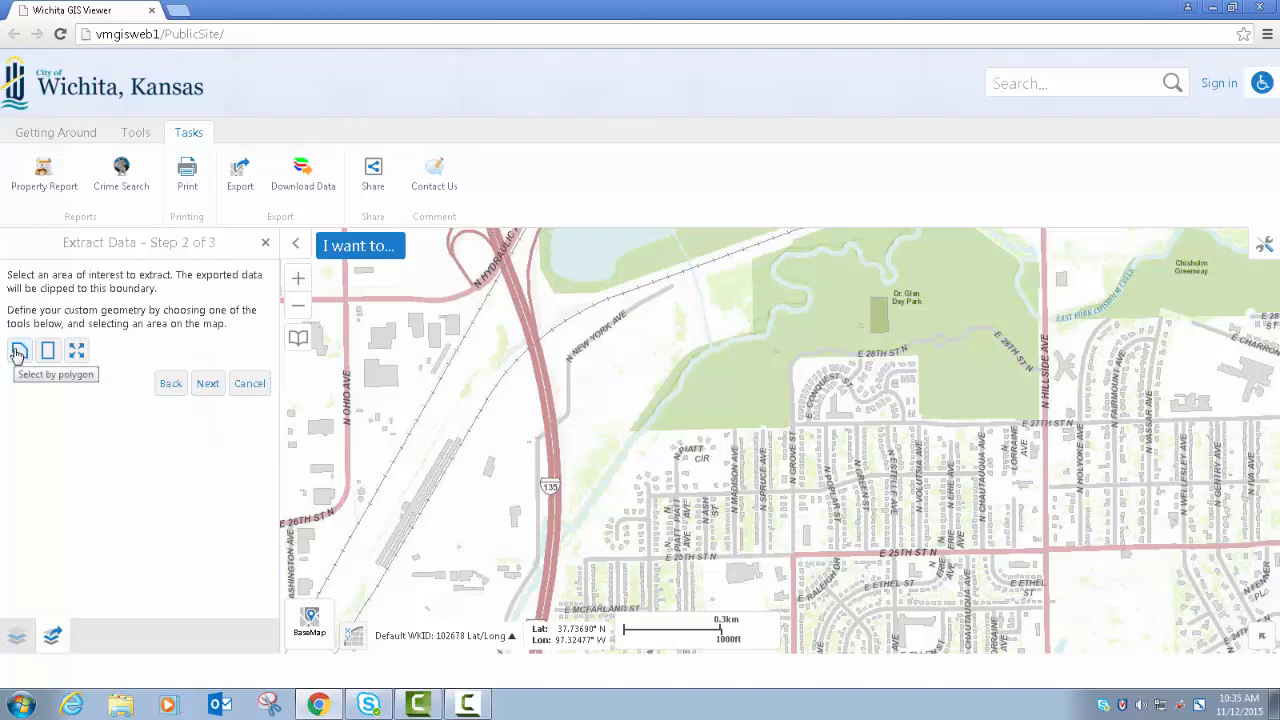
- Use the current map area as the extraction boundary and extract the data in Shapefile - SHP - .shp format
left_click(77, 352)
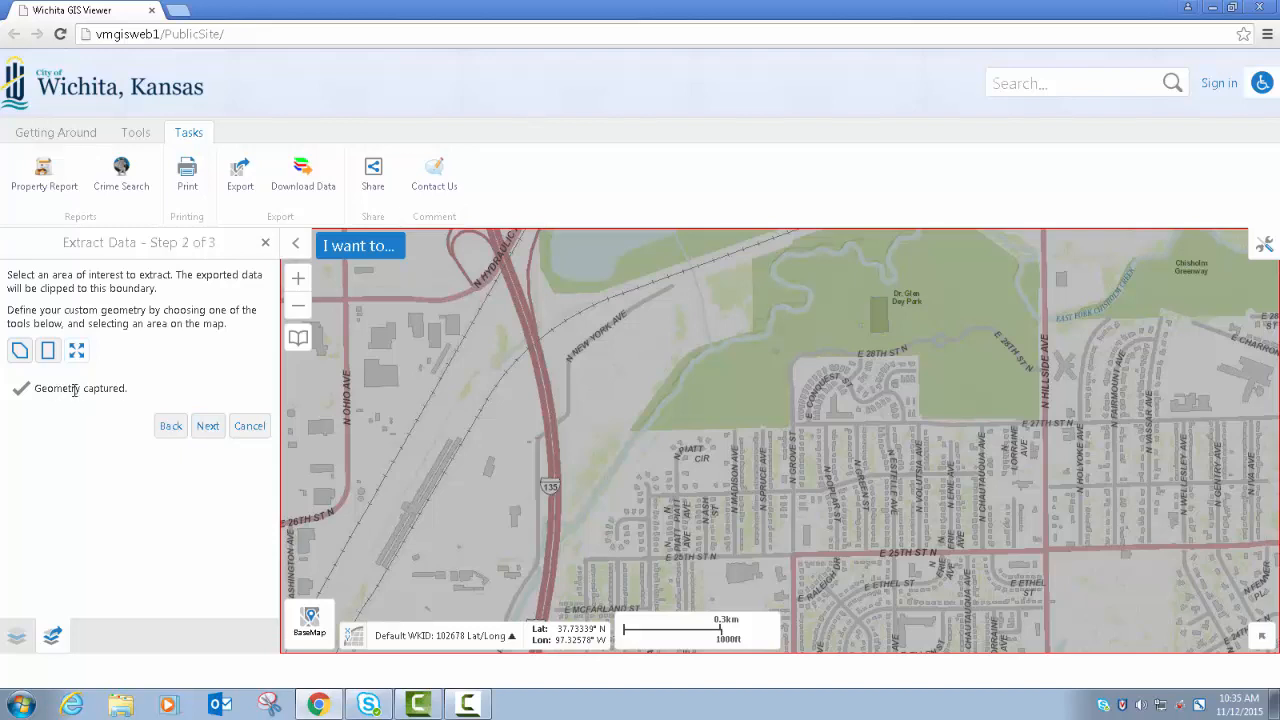
left_click(207, 427)
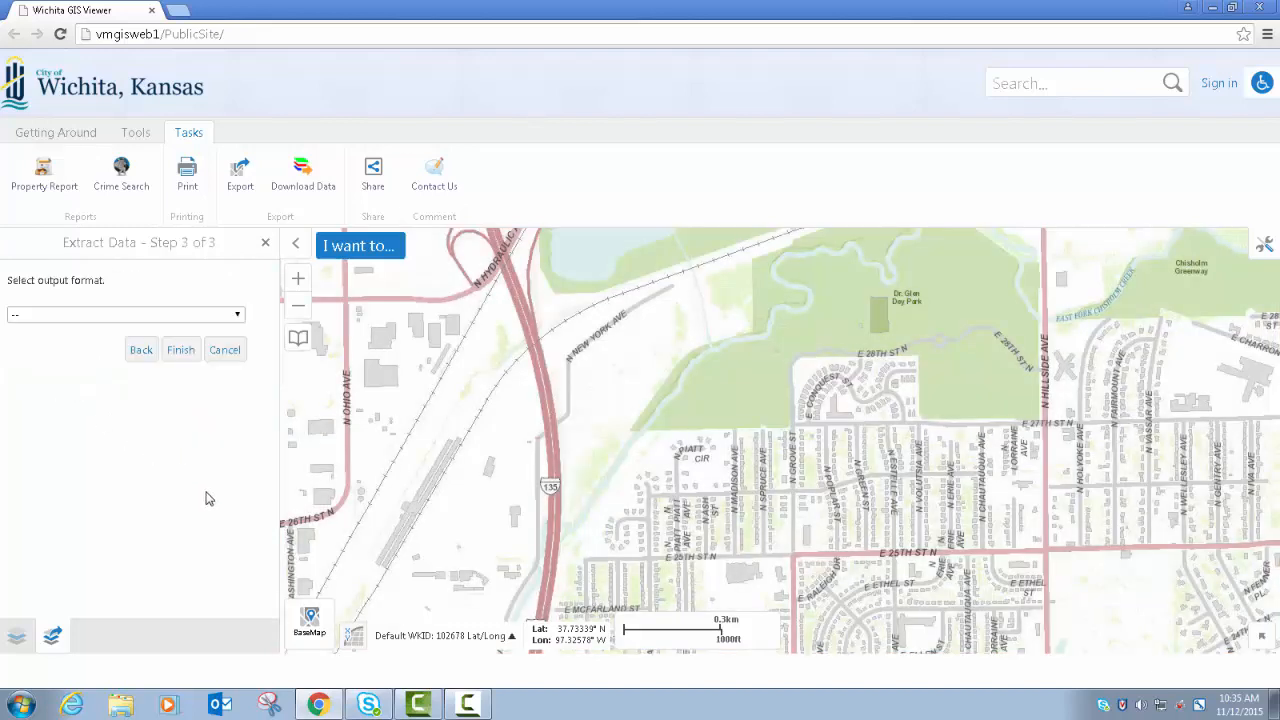
left_click(237, 316)
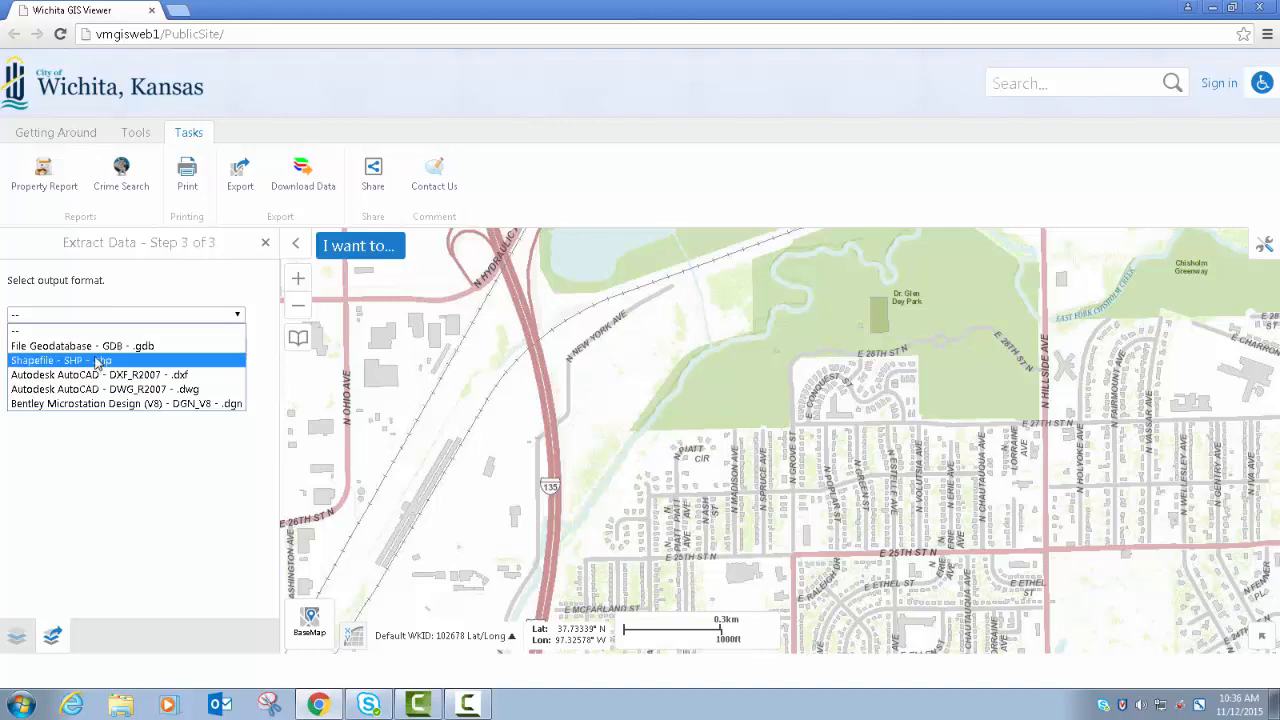
left_click(97, 361)
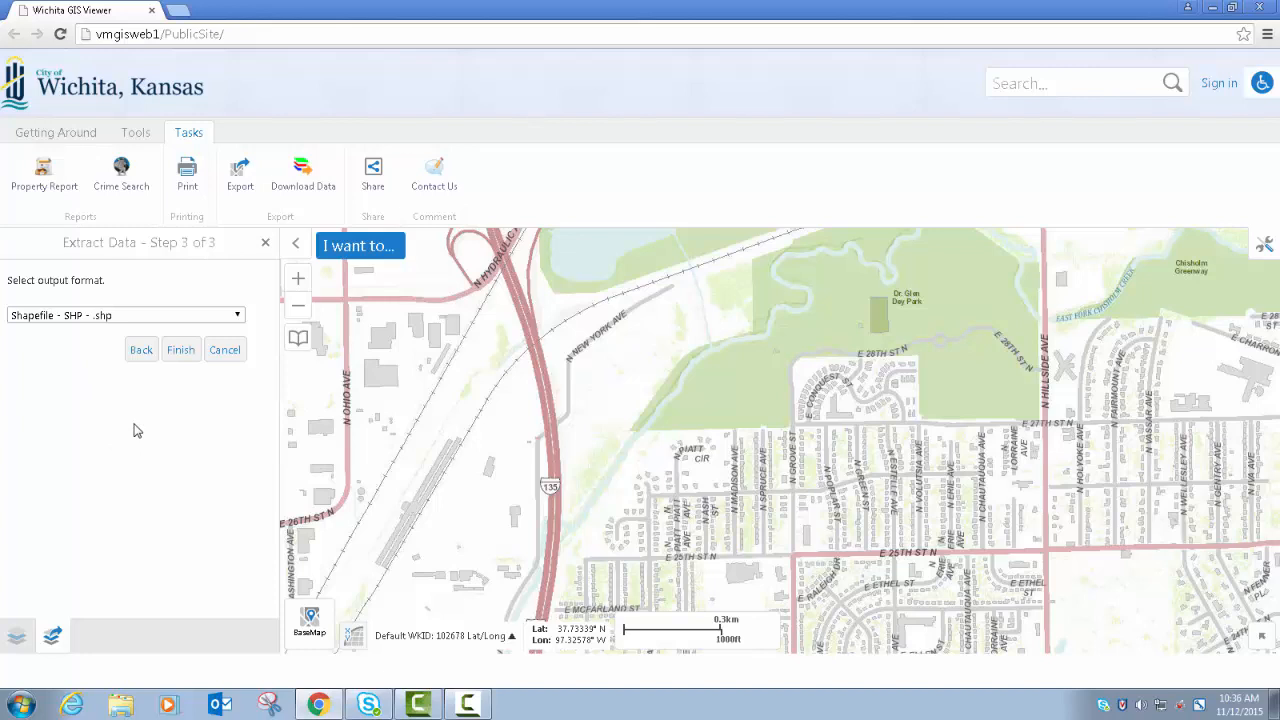
left_click(178, 352)
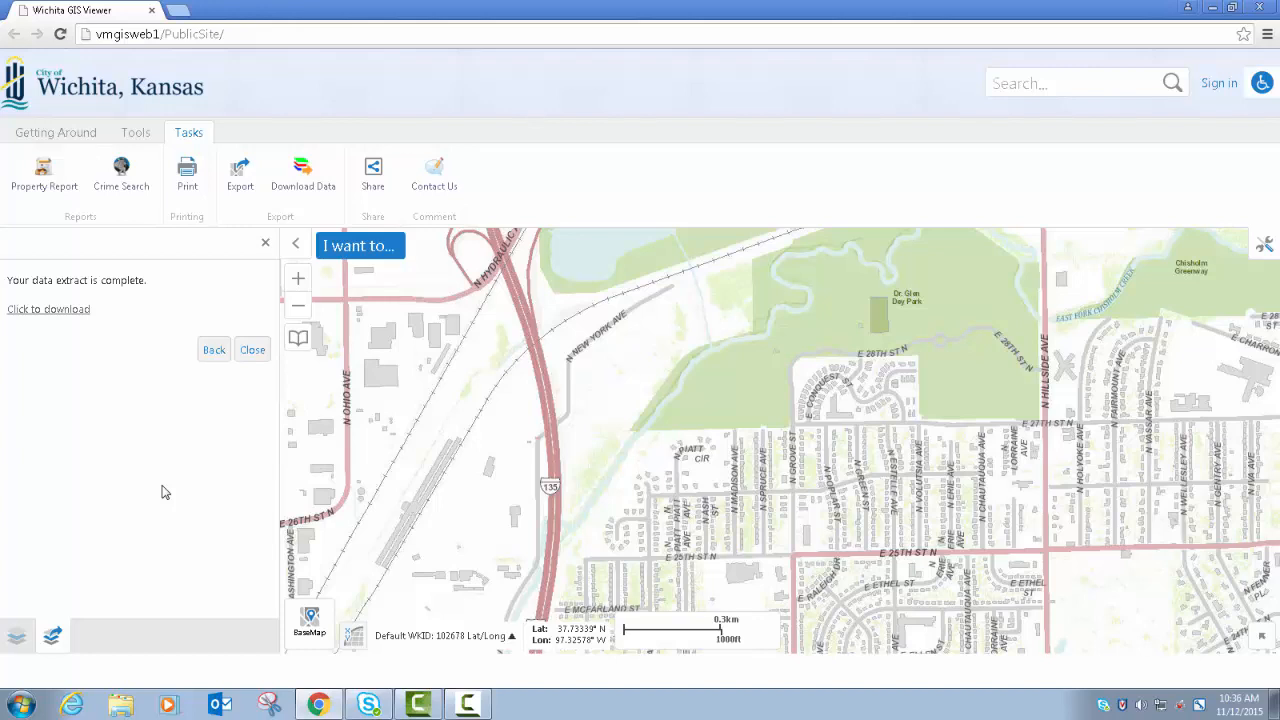
- Download the extract, inspect the files in output.zip's zipfolder, and close the finished data extraction
left_click(51, 309)
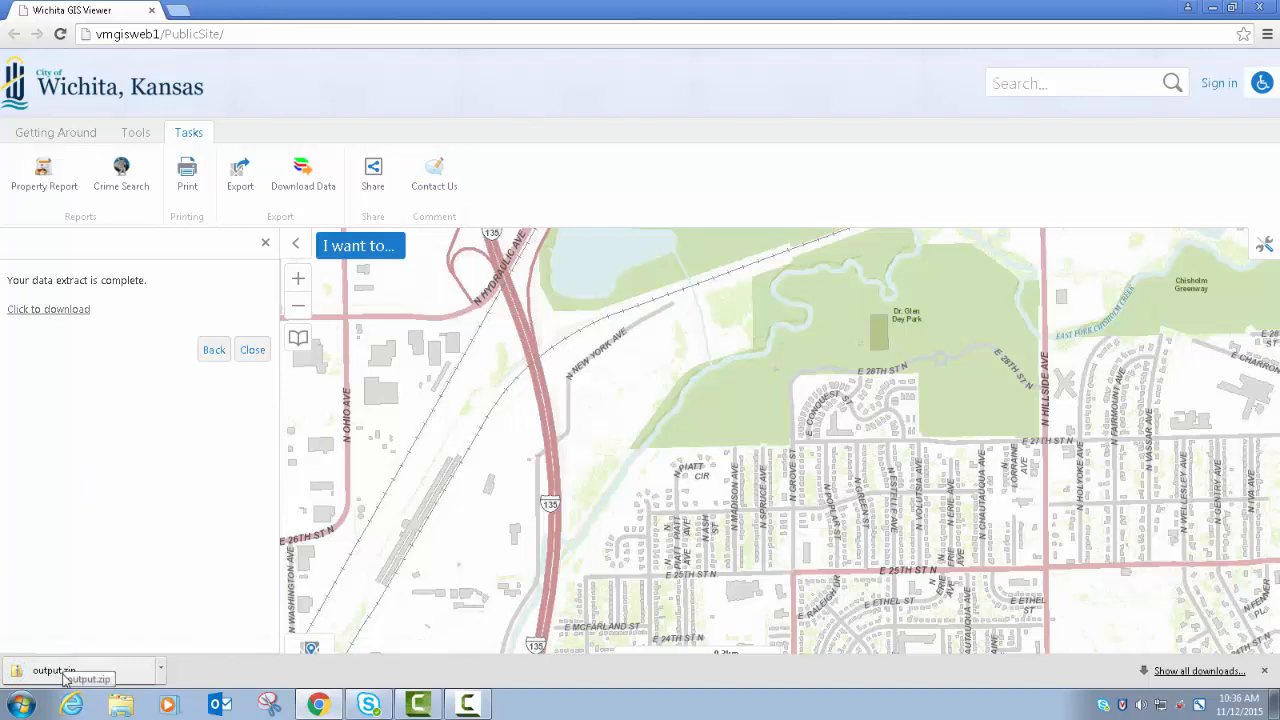
left_click(160, 672)
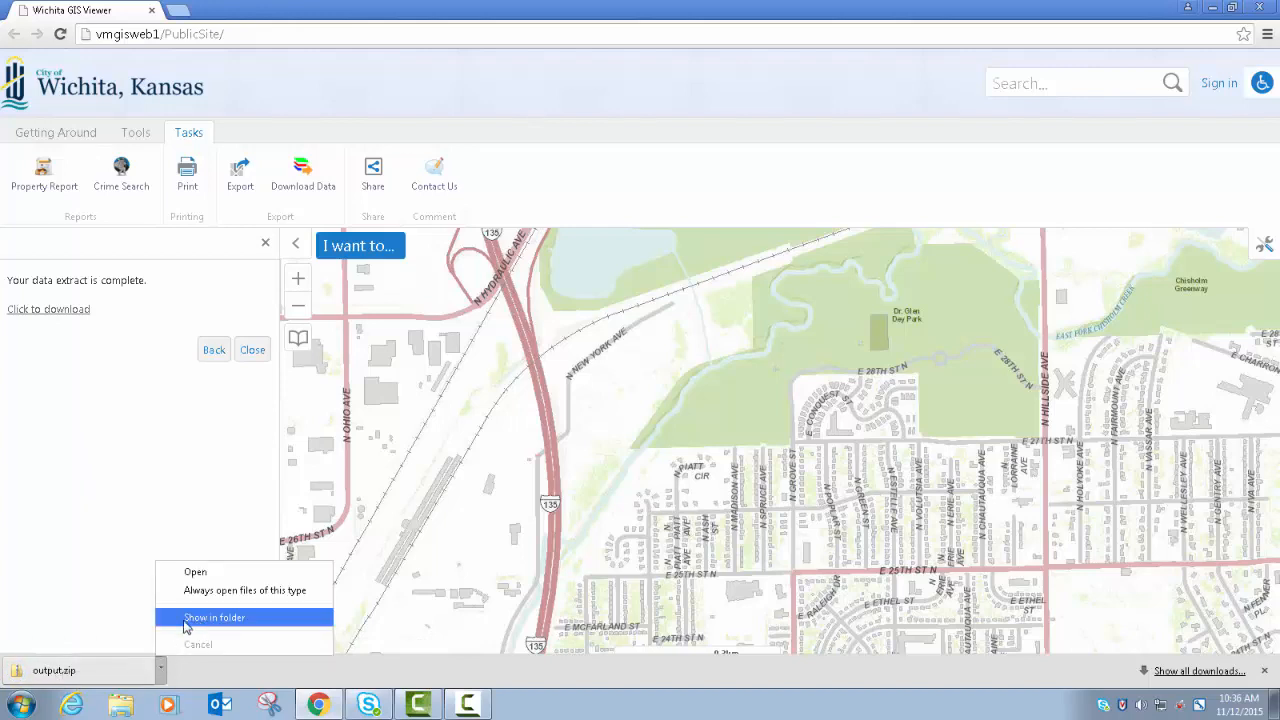
left_click(101, 681)
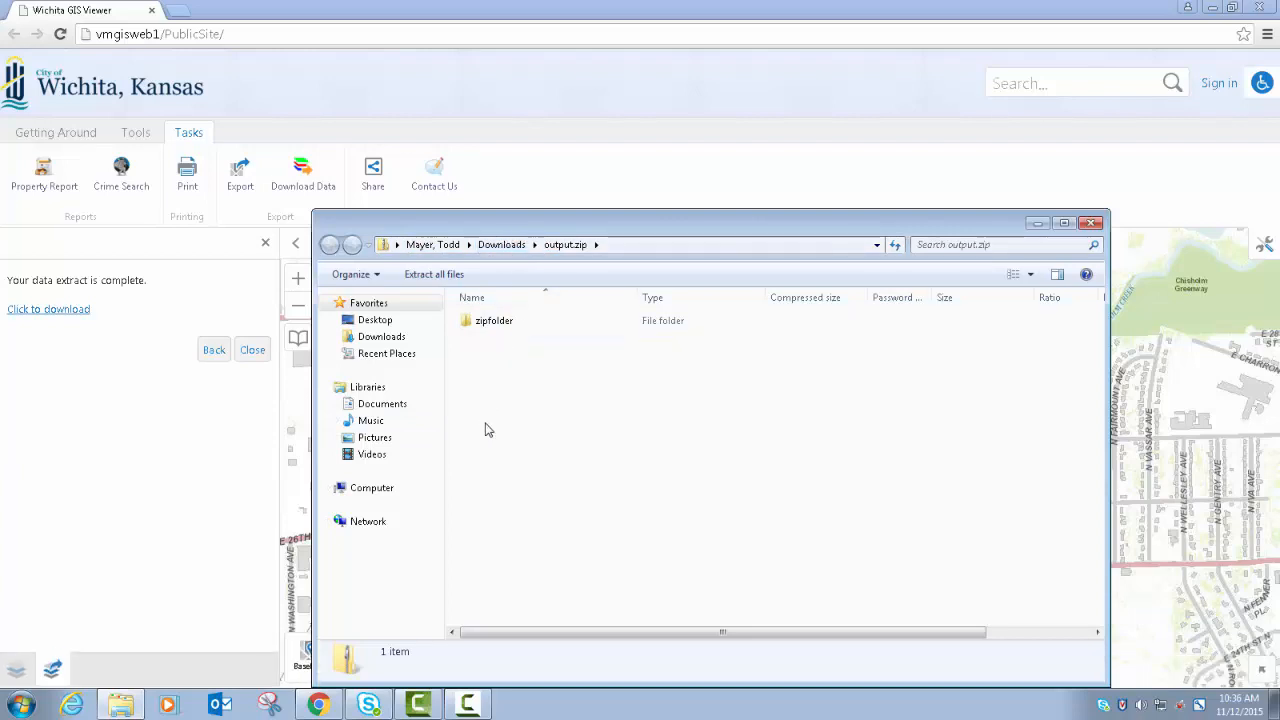
double_click(497, 327)
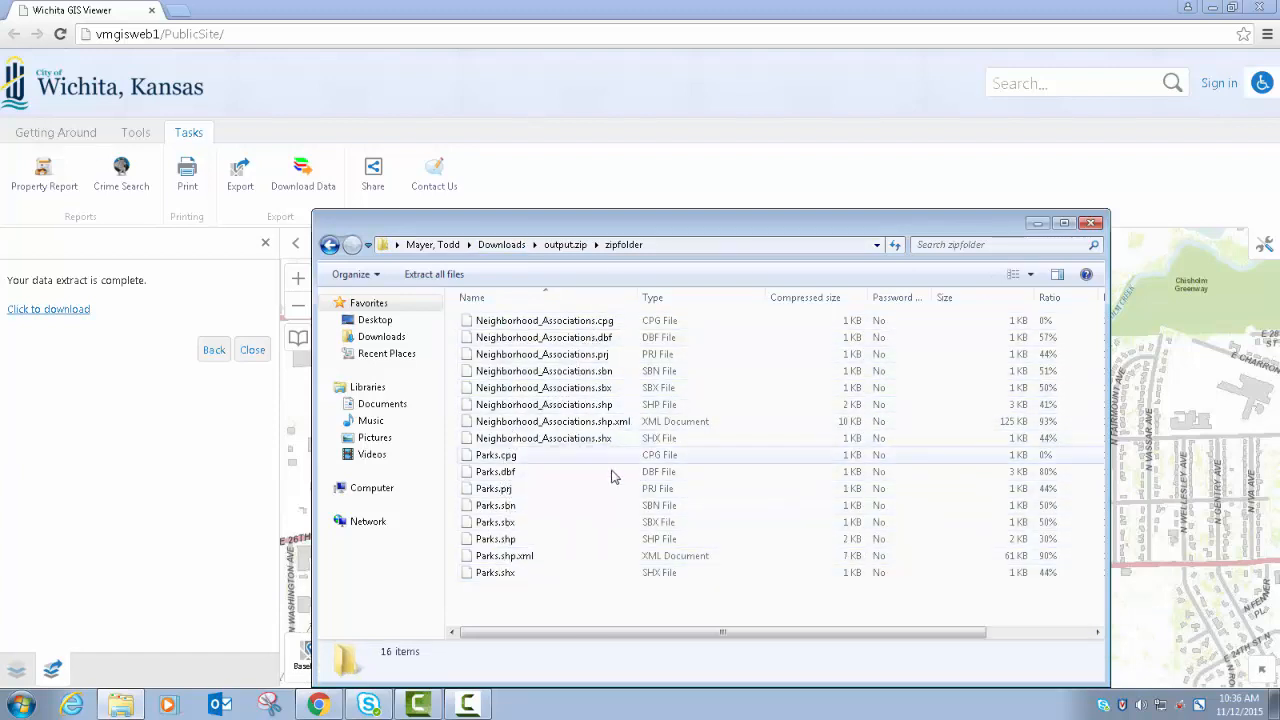
left_click(1093, 226)
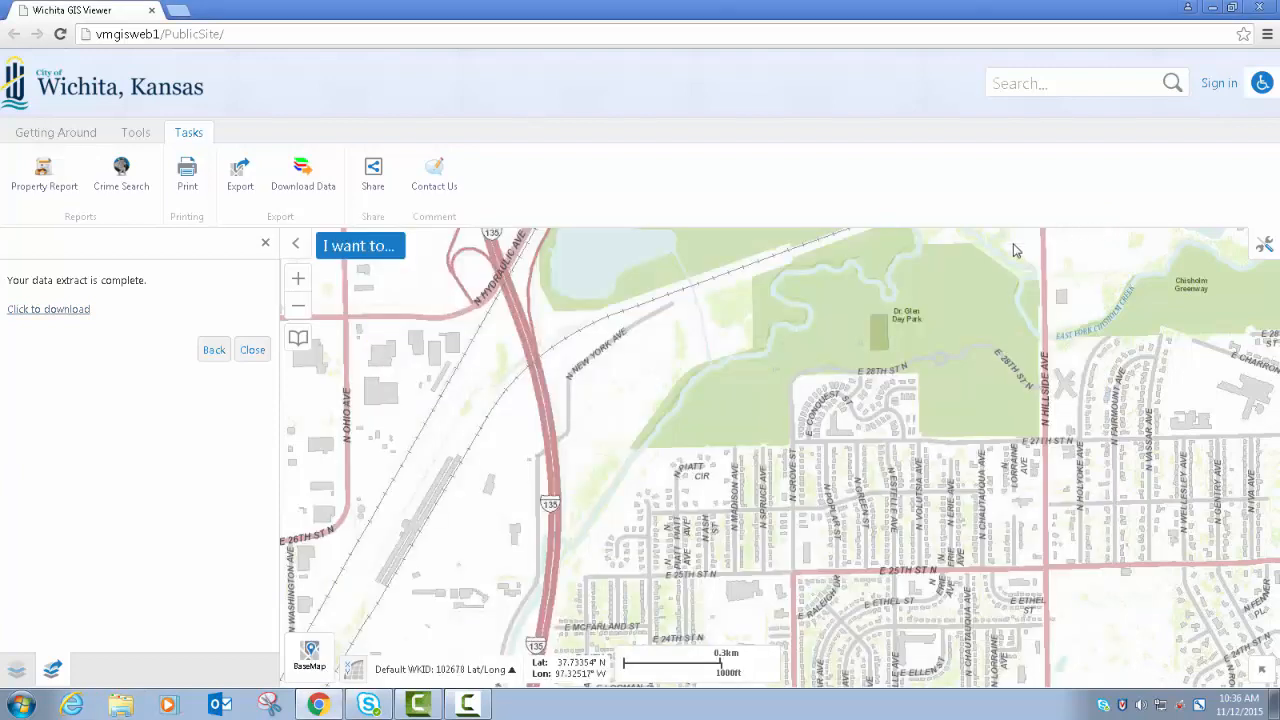
left_click(251, 352)
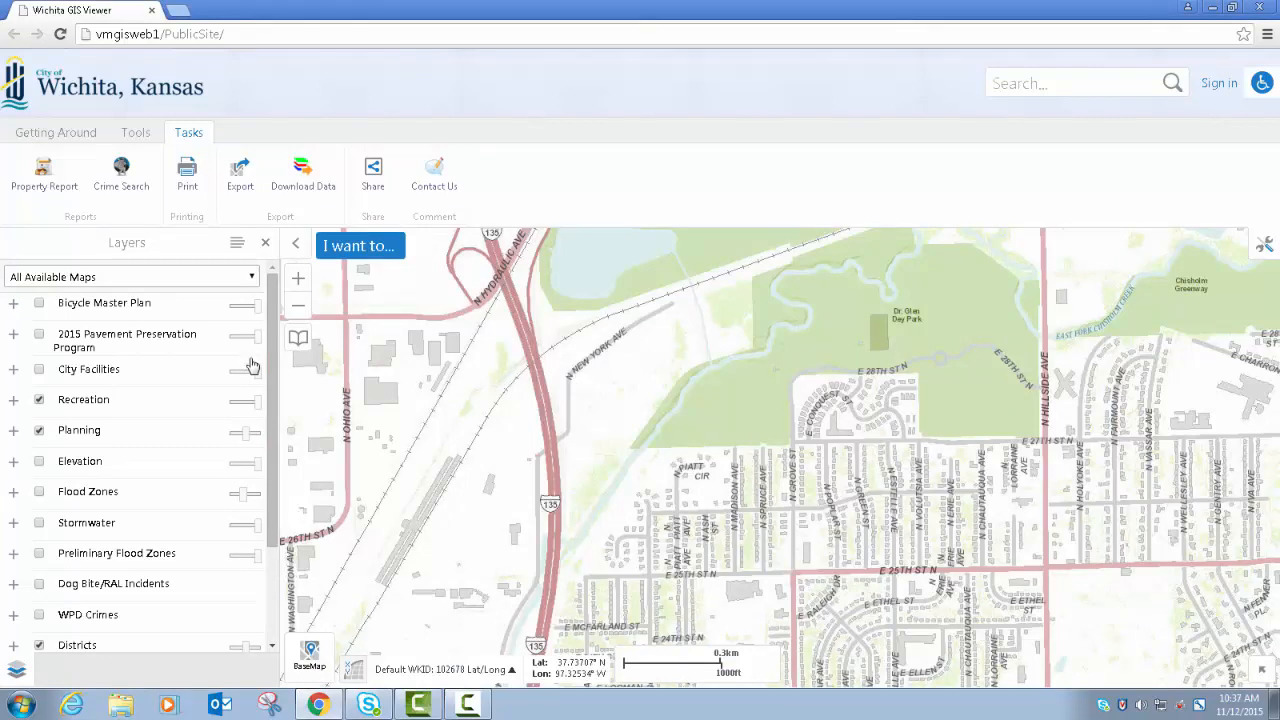
- Open Facebook sharing for the map area around the Union Pacific RR and N Hillside Ave, and close the login page
left_click_drag(680, 406, 594, 540)
left_click_drag(785, 418, 671, 493)
scroll(715, 436, "up", 1)
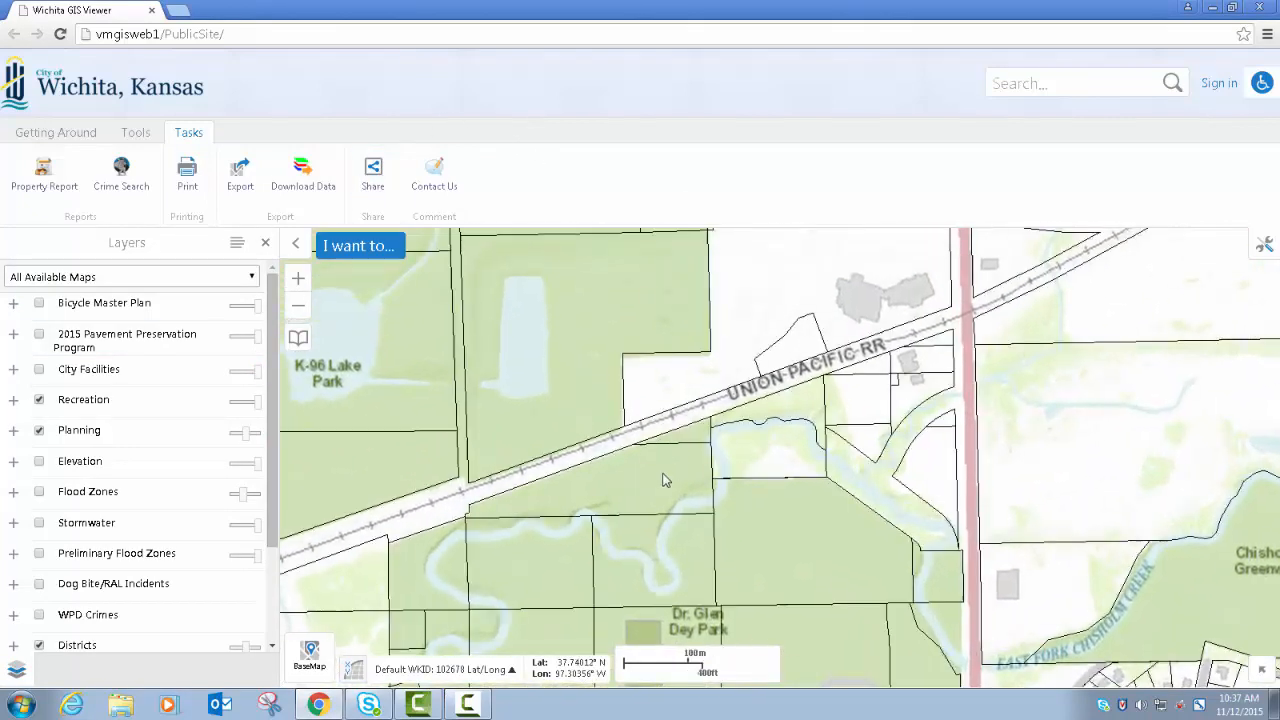
left_click(373, 175)
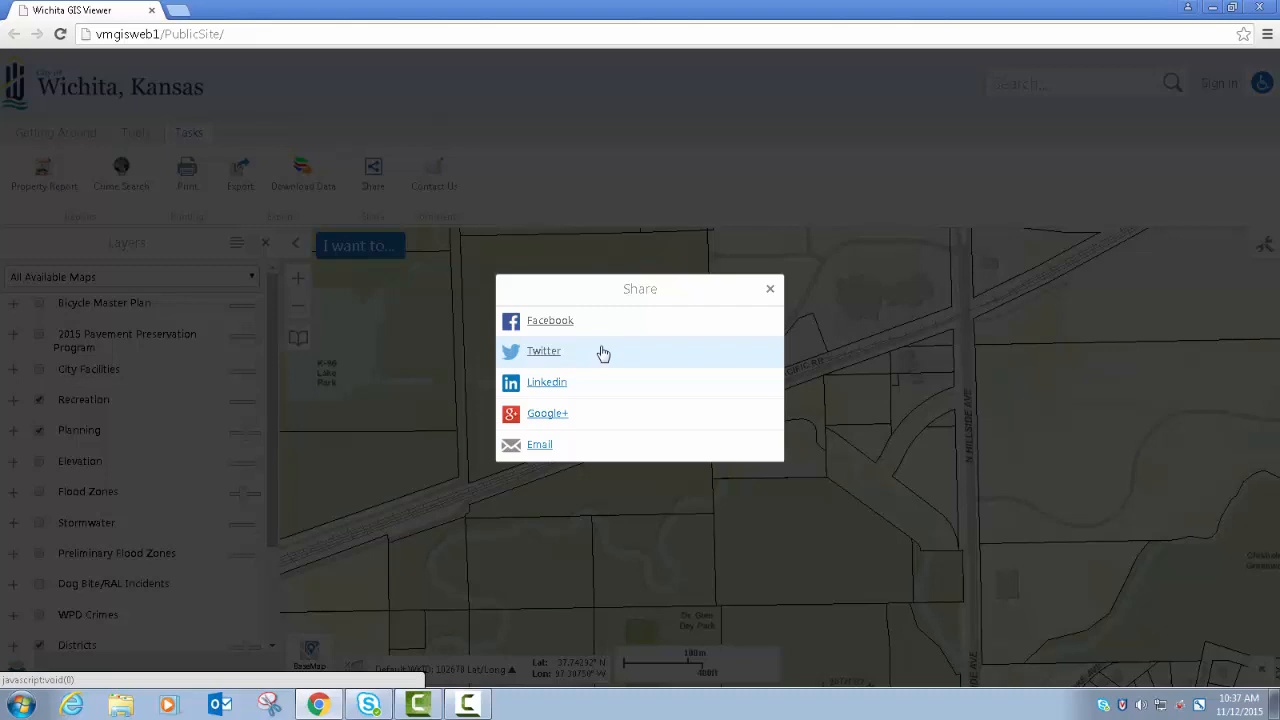
left_click(545, 322)
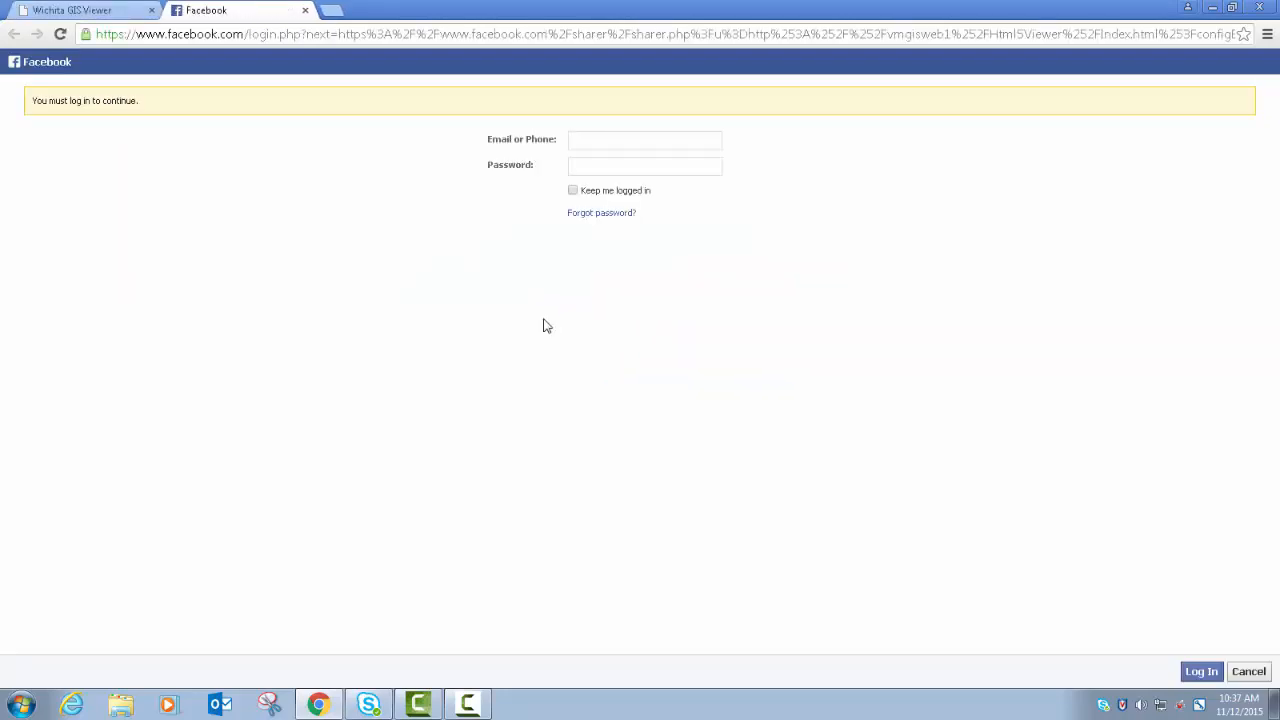
left_click(305, 10)
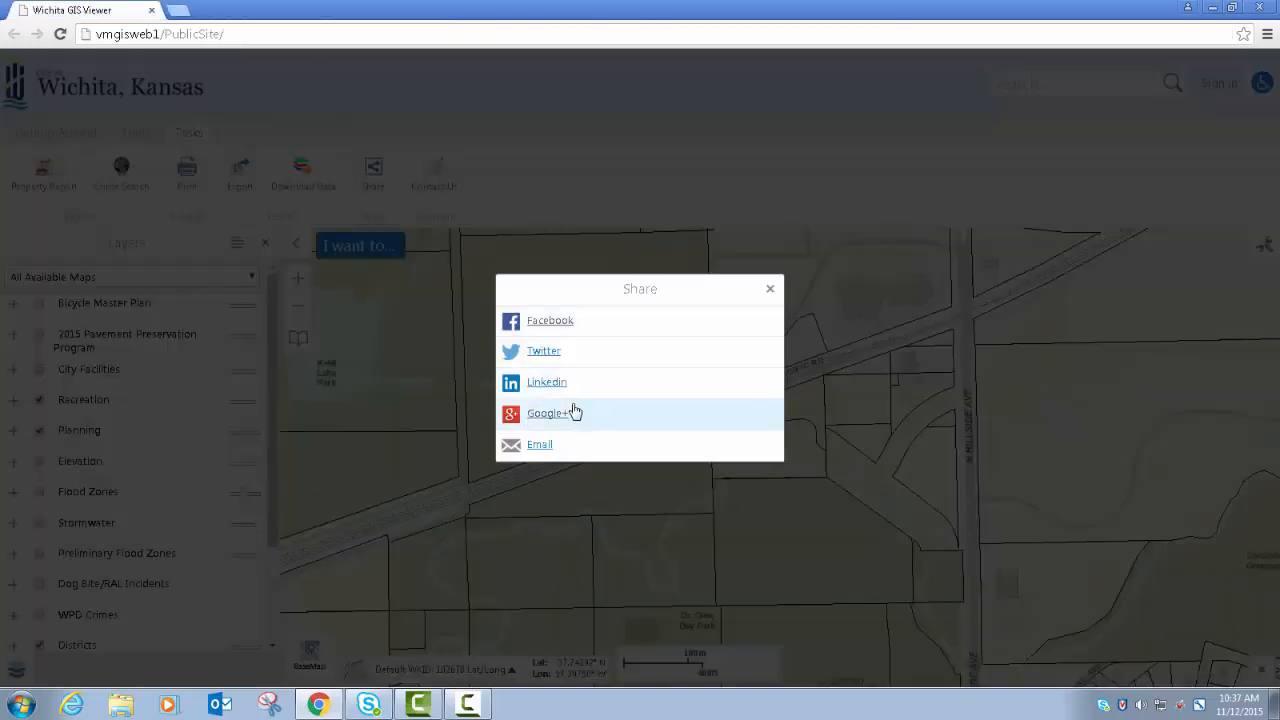
- Open Google+ sharing for the current map area and close the Google sign-in page
left_click(545, 416)
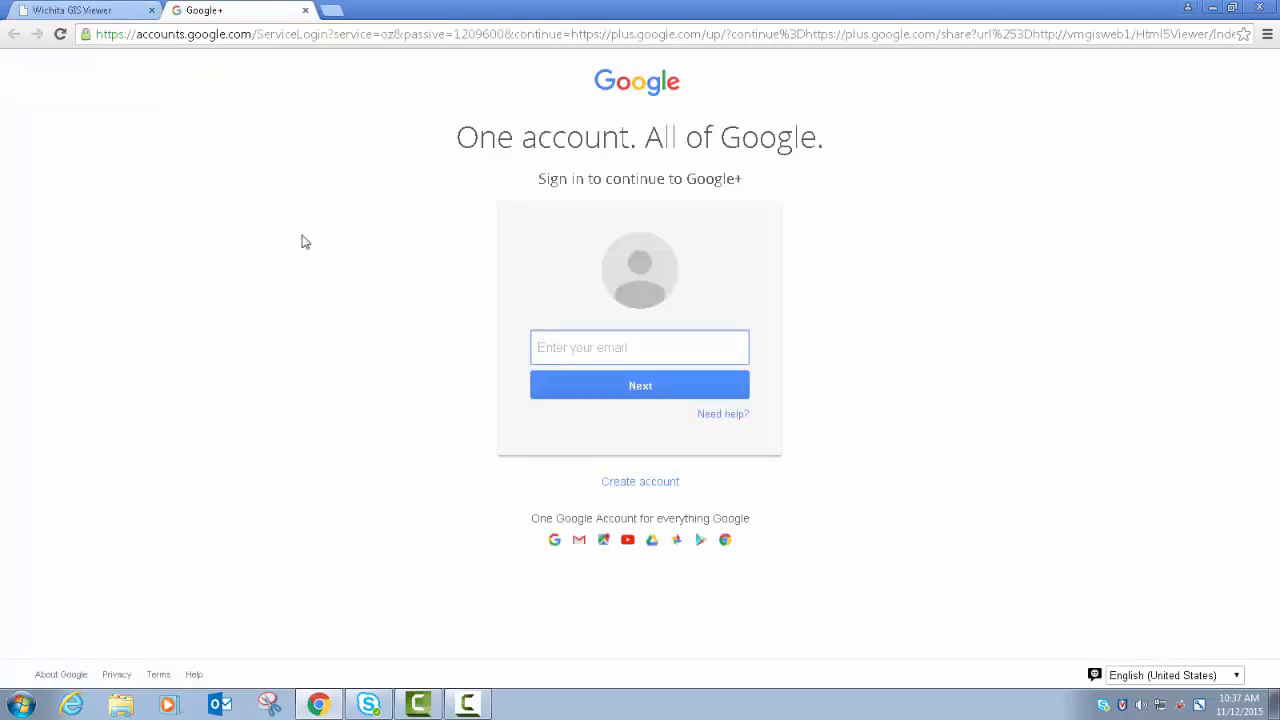
left_click(306, 10)
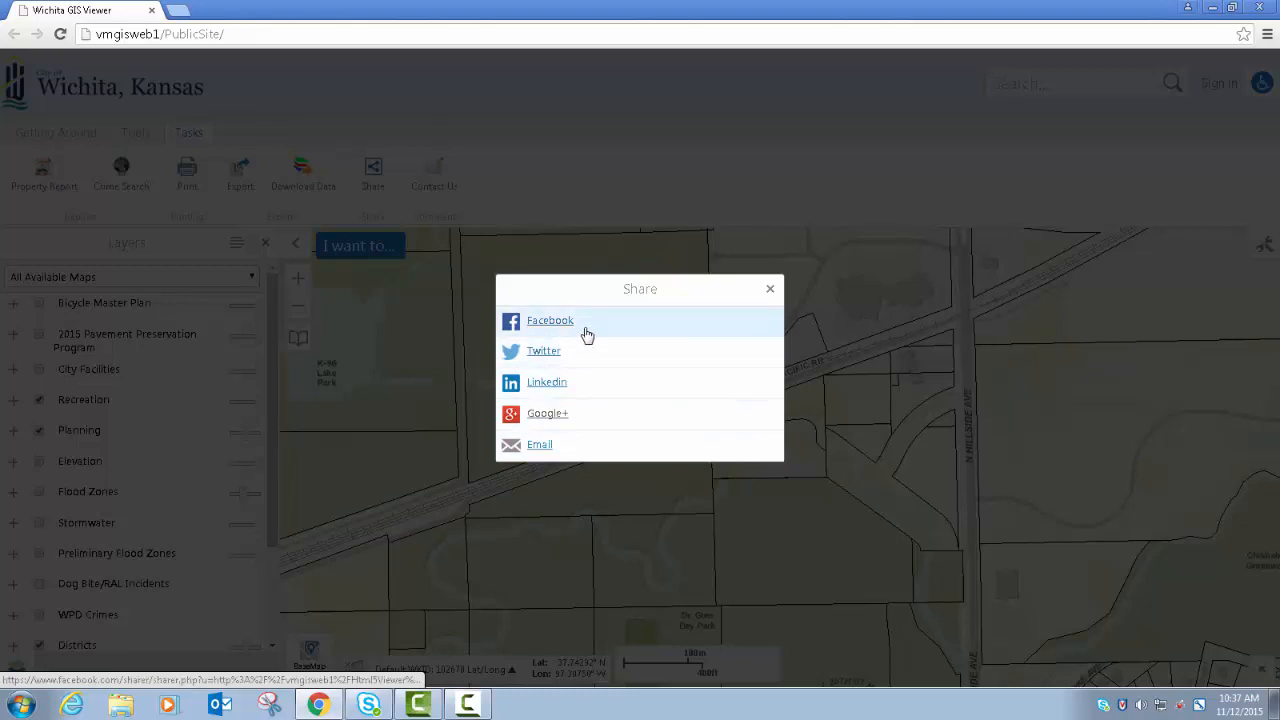
- Share the map by email, address the message to the recipient's work account, and send it without a subject
left_click(541, 447)
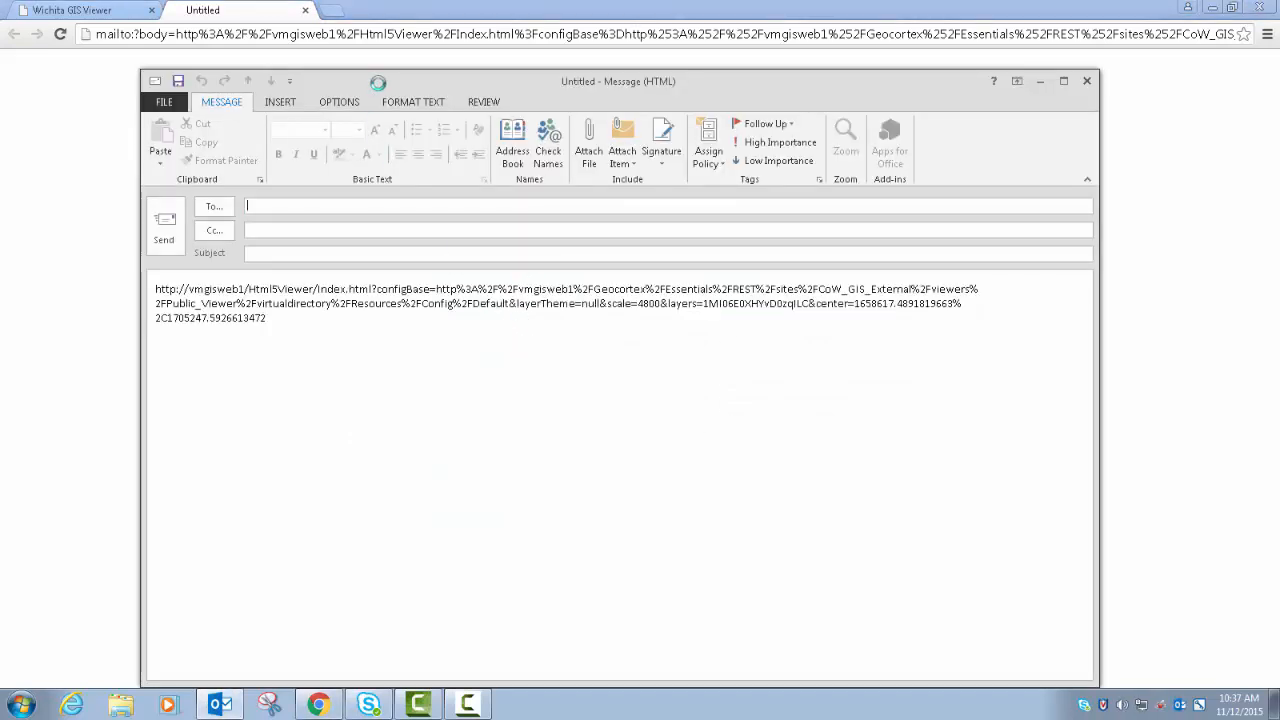
left_click(245, 210)
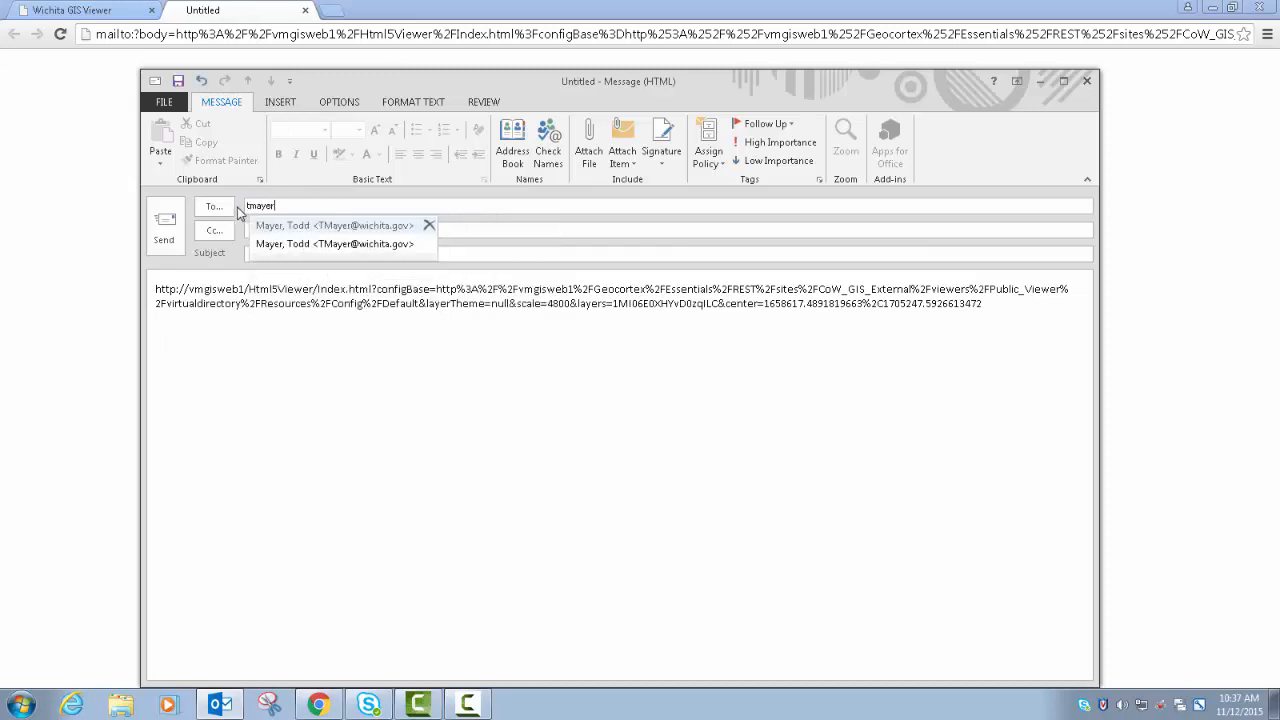
key("Return")
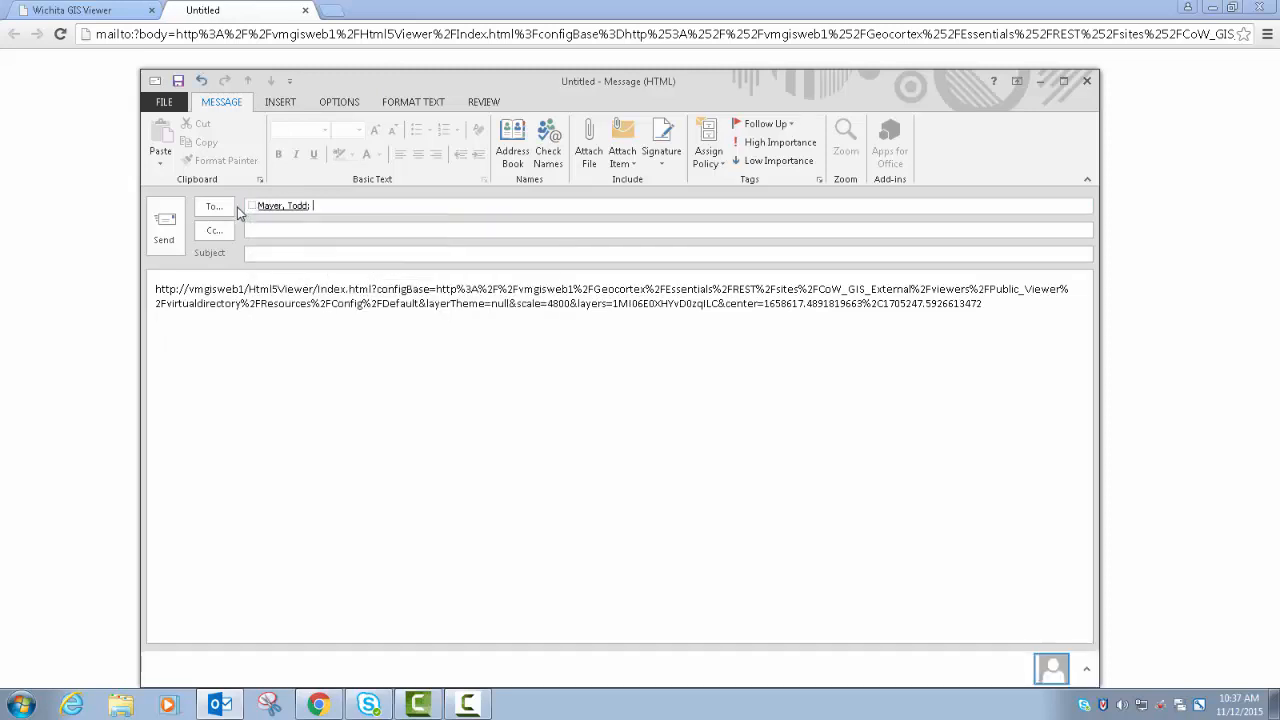
left_click(165, 230)
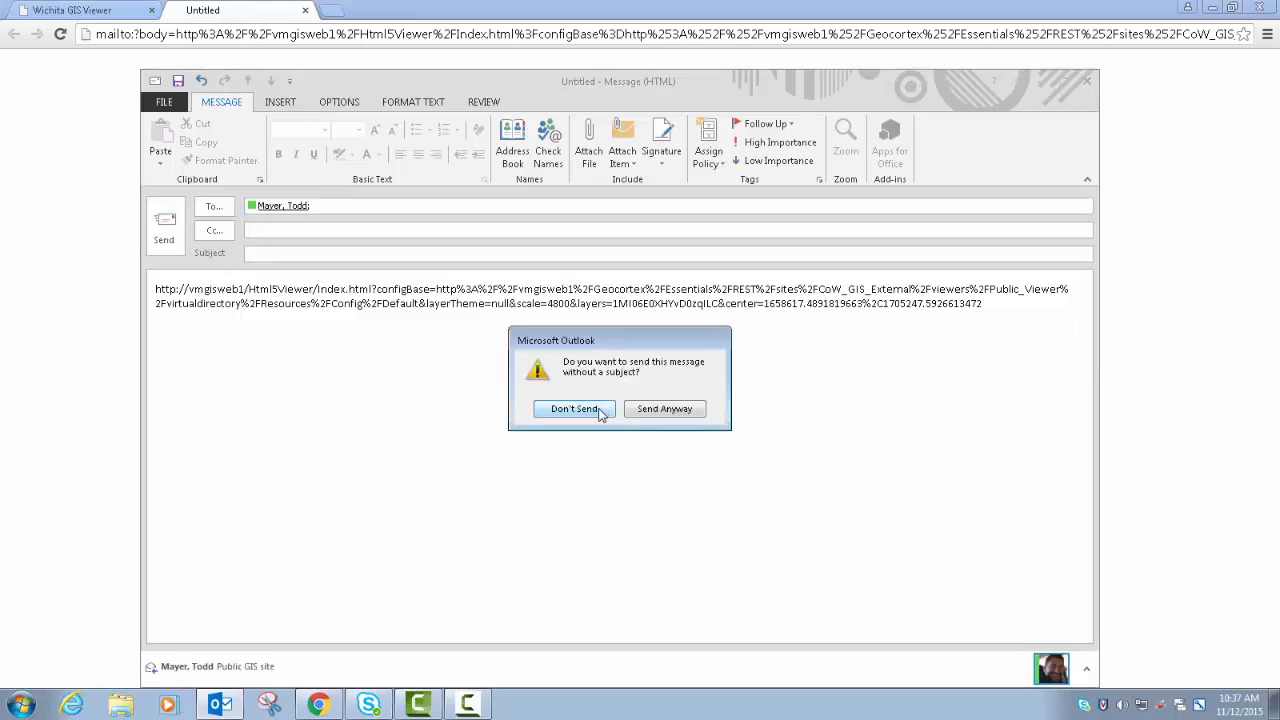
left_click(662, 410)
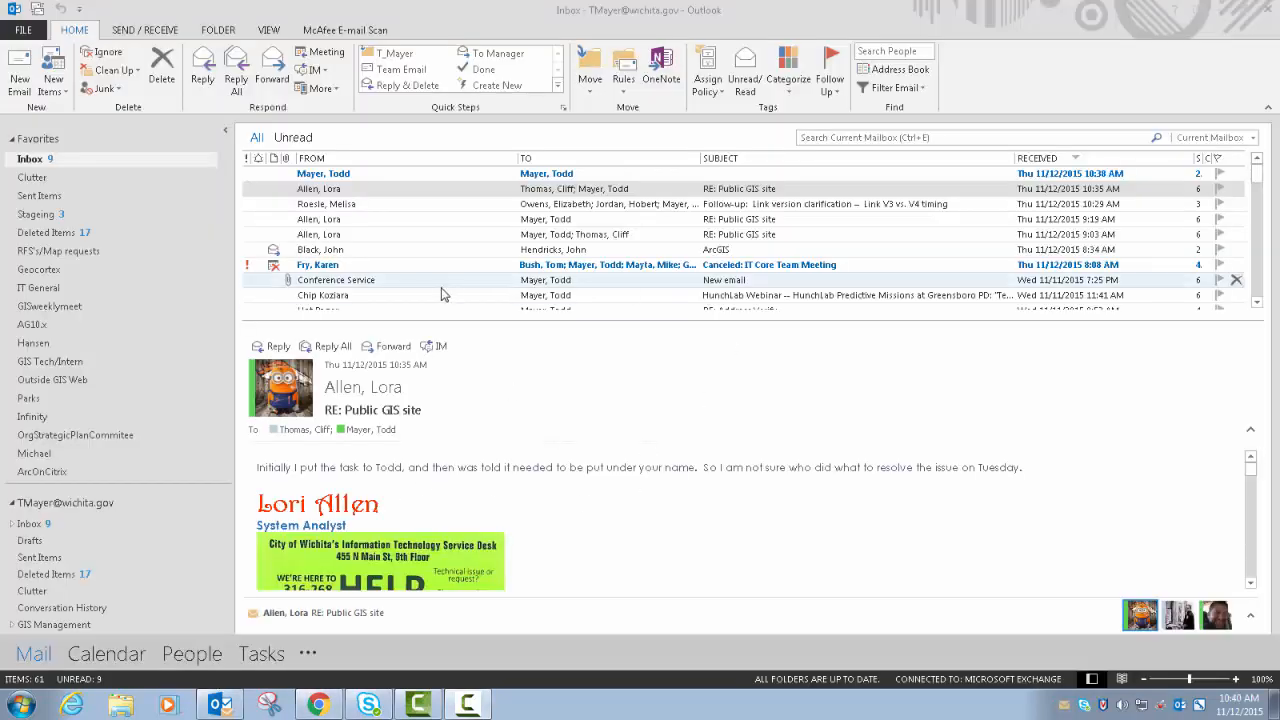
- Switch to the Outlook inbox, follow the map link in the newest message, and close the Share dialog in the original viewer
left_click(381, 174)
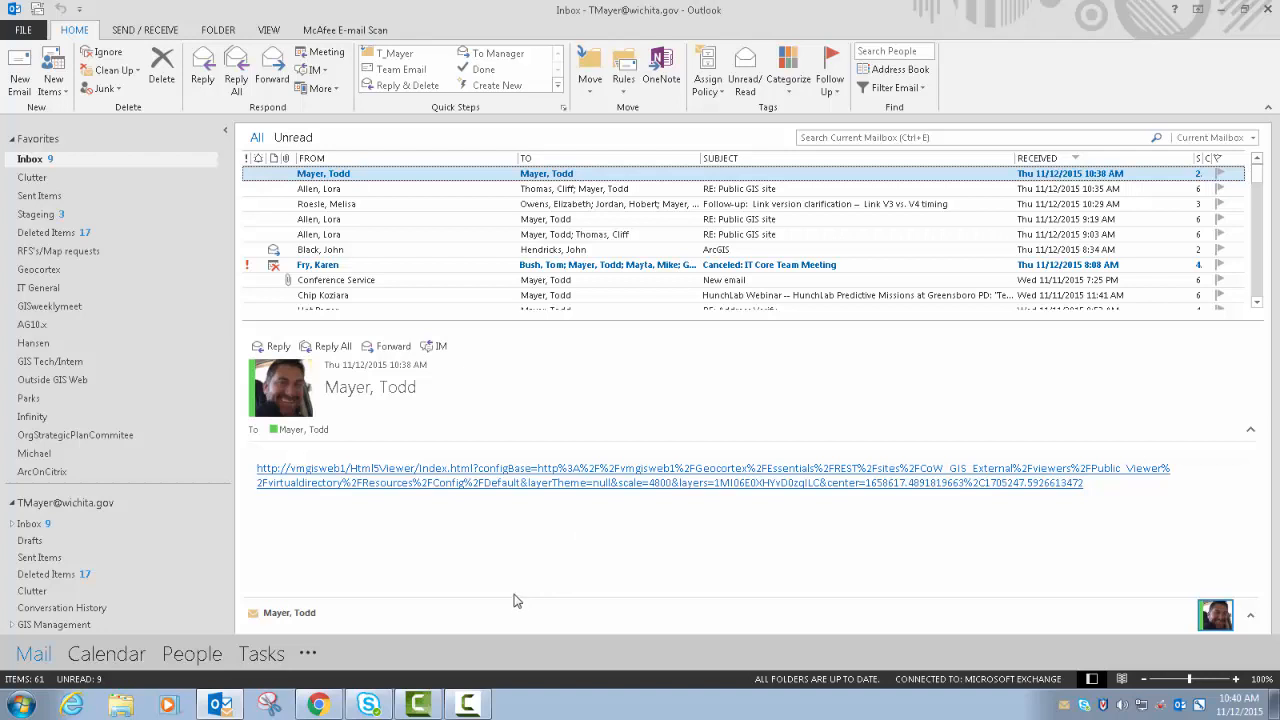
left_click(546, 482)
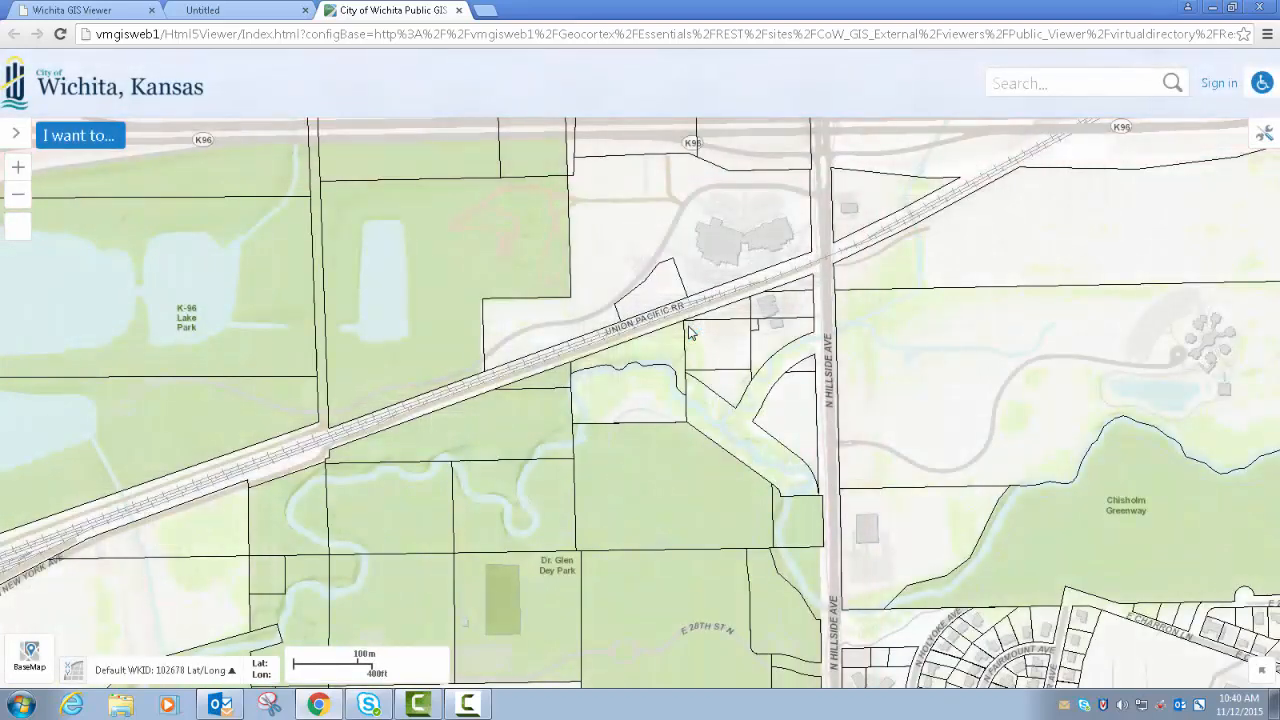
left_click(105, 12)
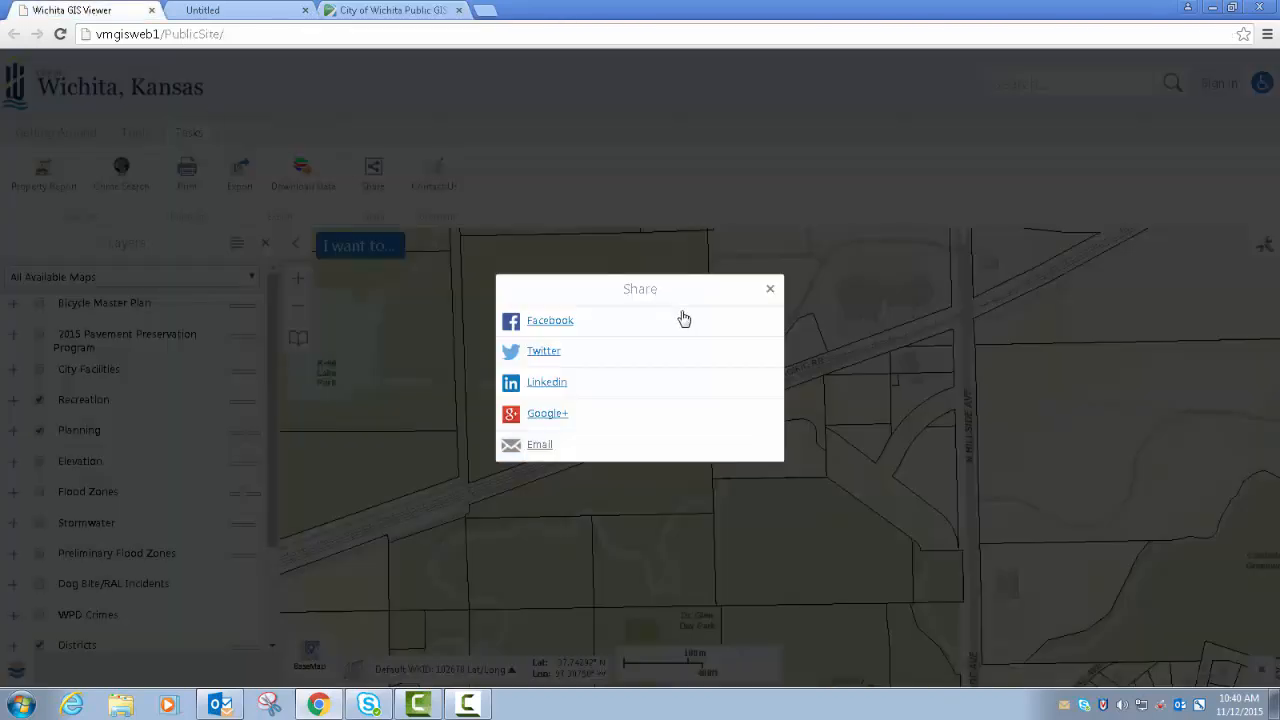
left_click(768, 289)
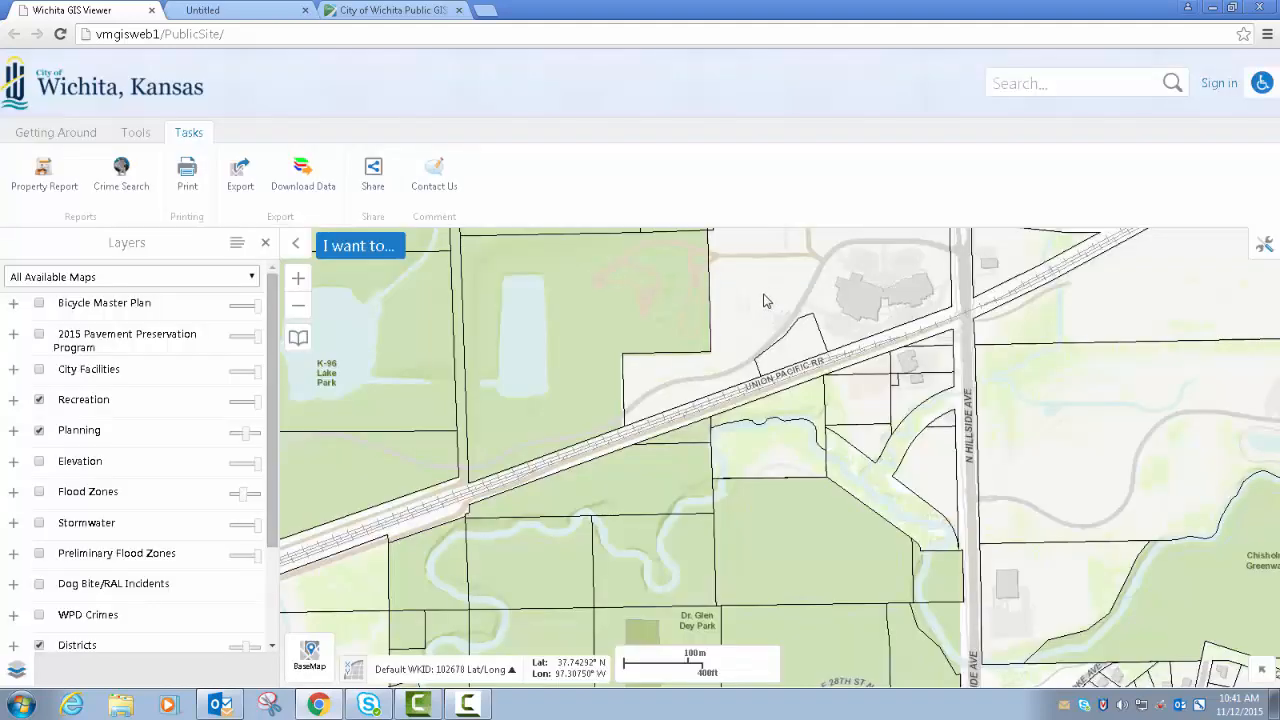
- Inspect the layer list and toolbar of the map opened from the email, and compare its extent with the original viewer
left_click(376, 12)
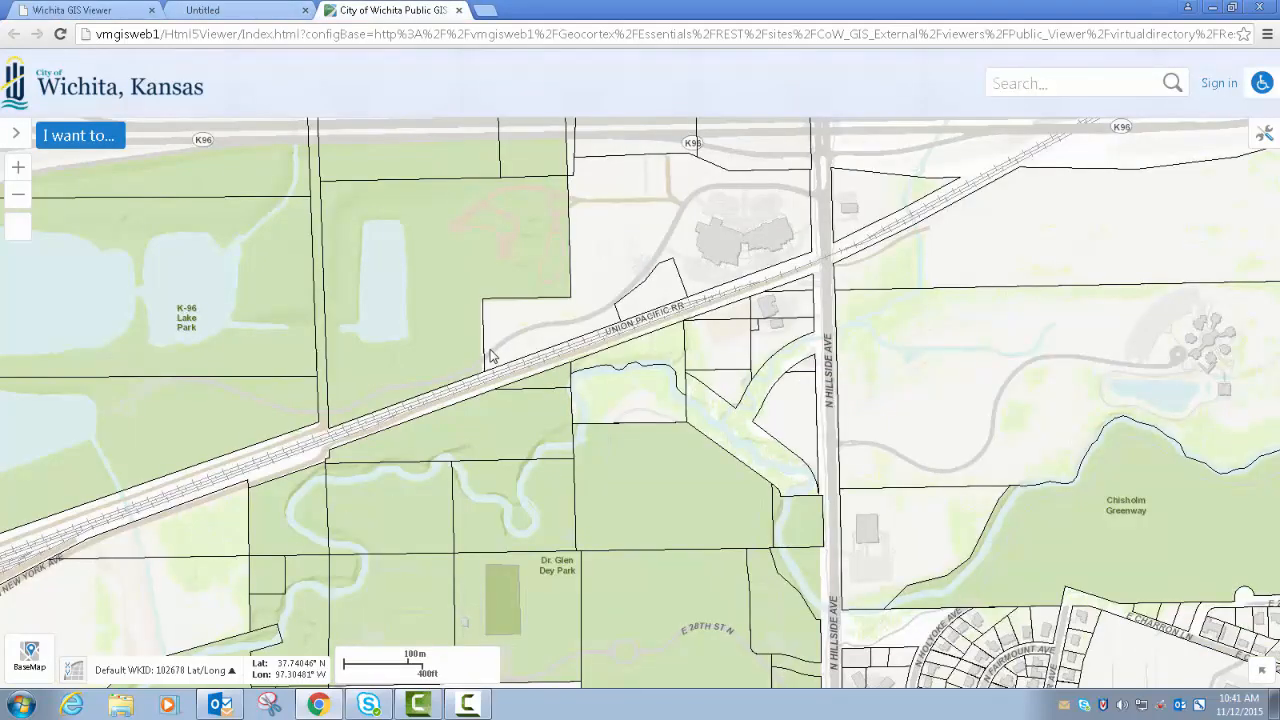
left_click(16, 136)
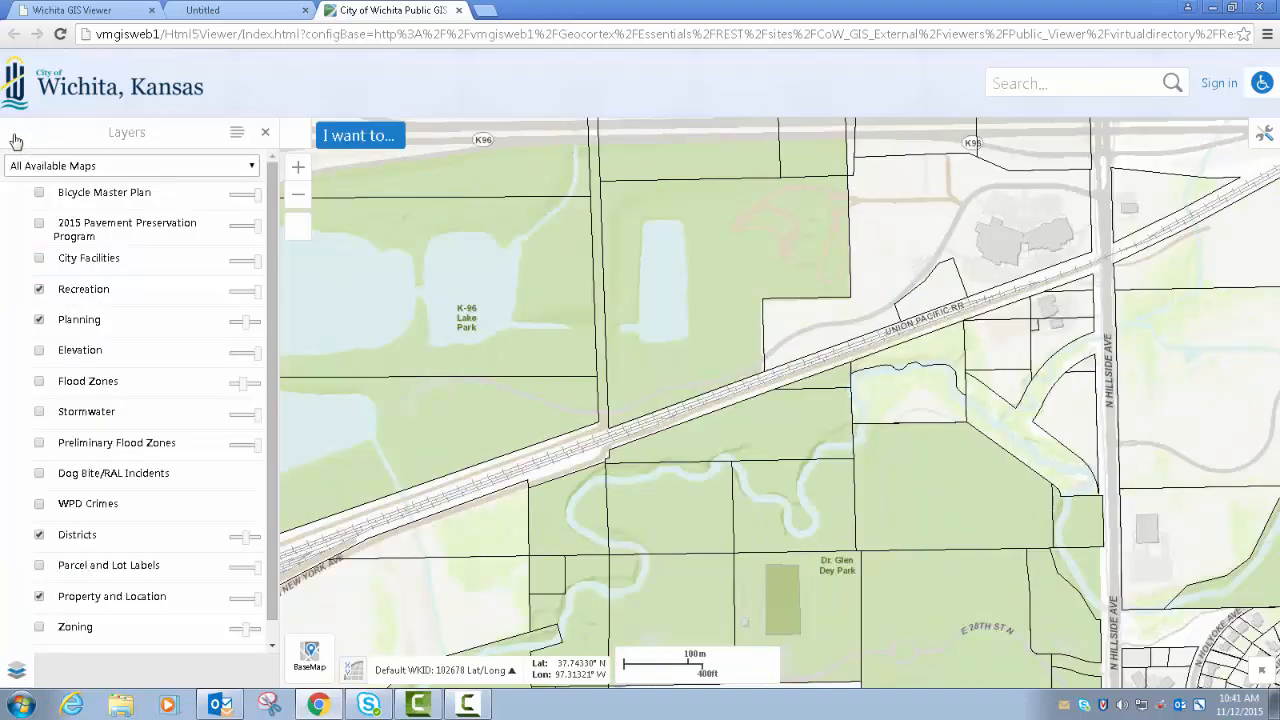
left_click(264, 132)
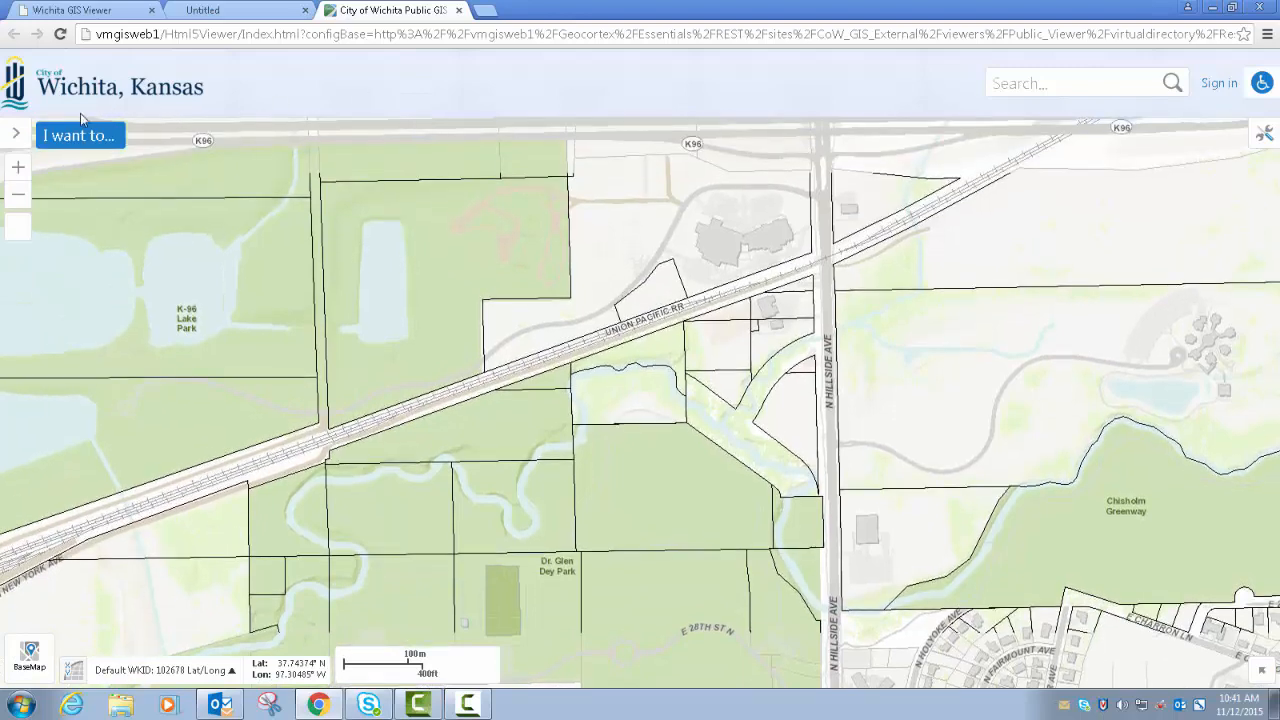
left_click(17, 134)
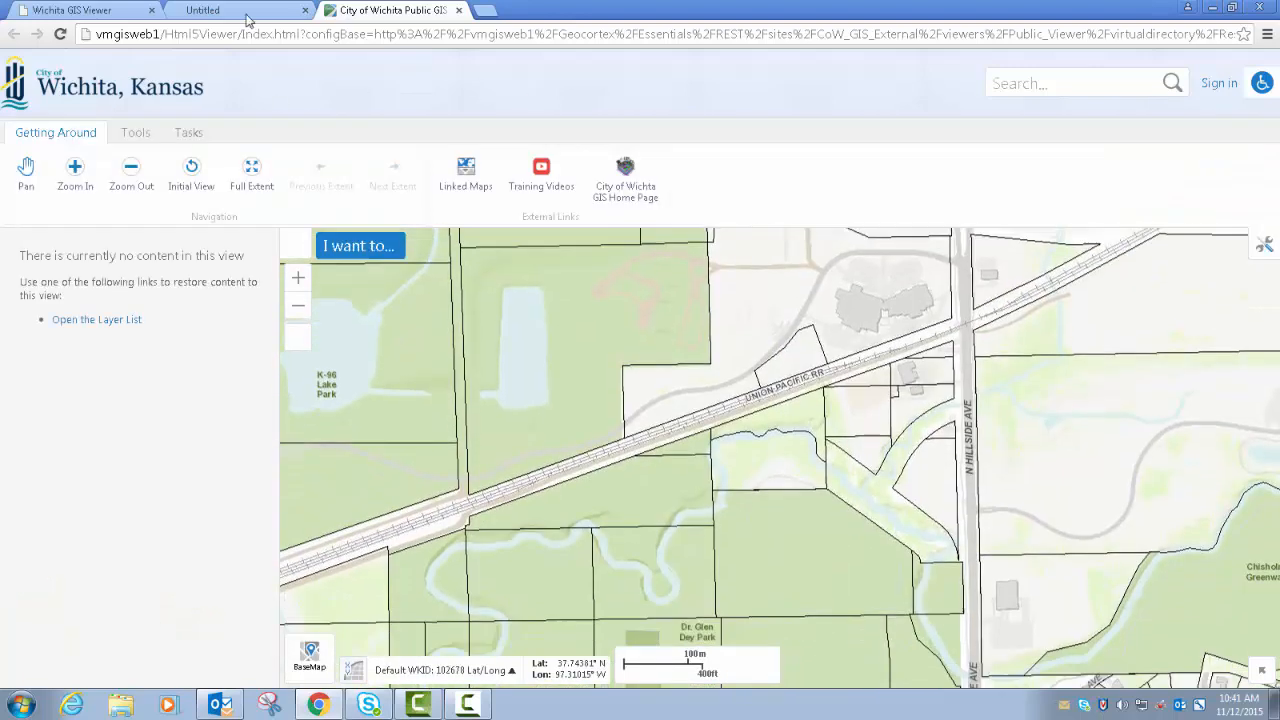
left_click(110, 11)
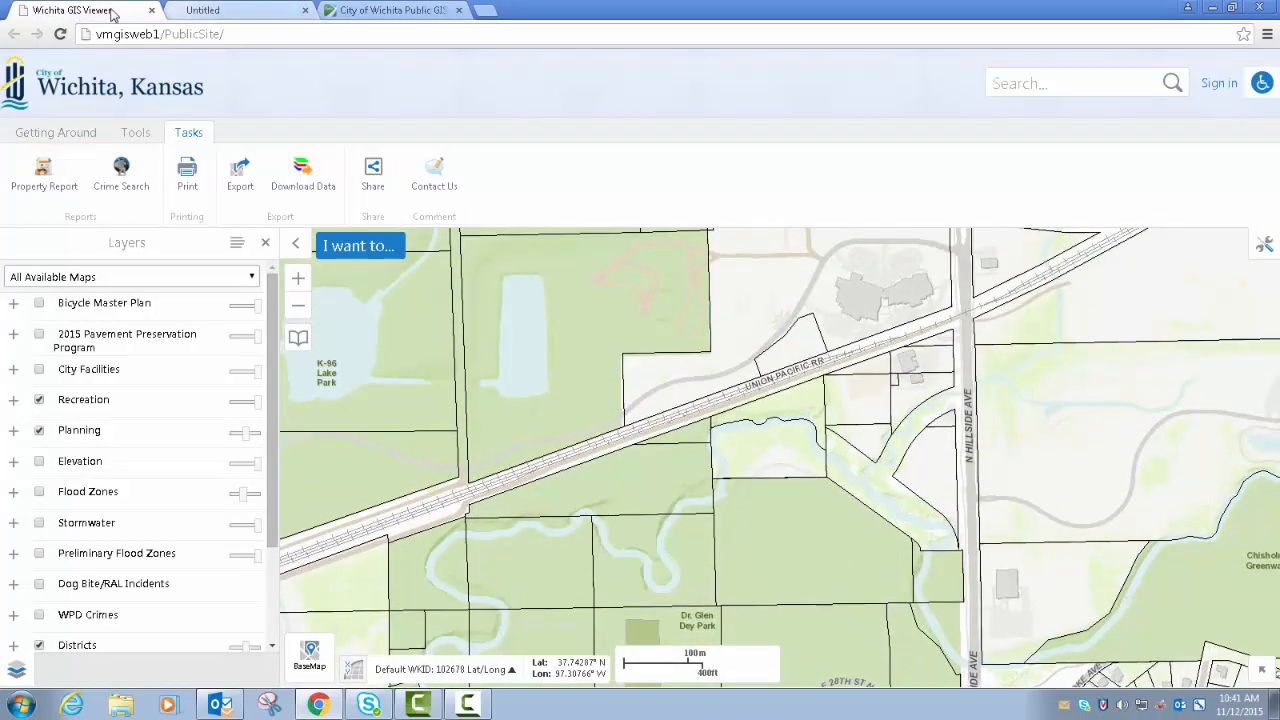
left_click(360, 12)
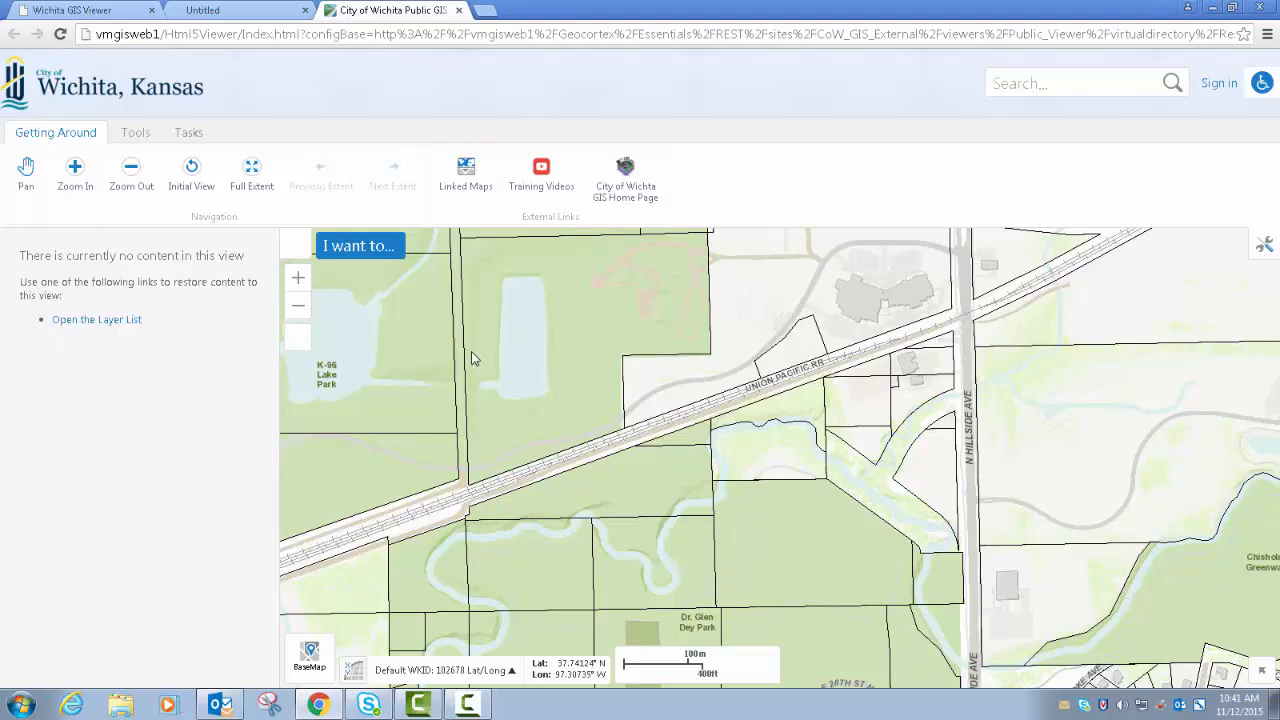
- Close the emailed map and the blank email page, and review the sharing options in the original viewer
left_click(459, 11)
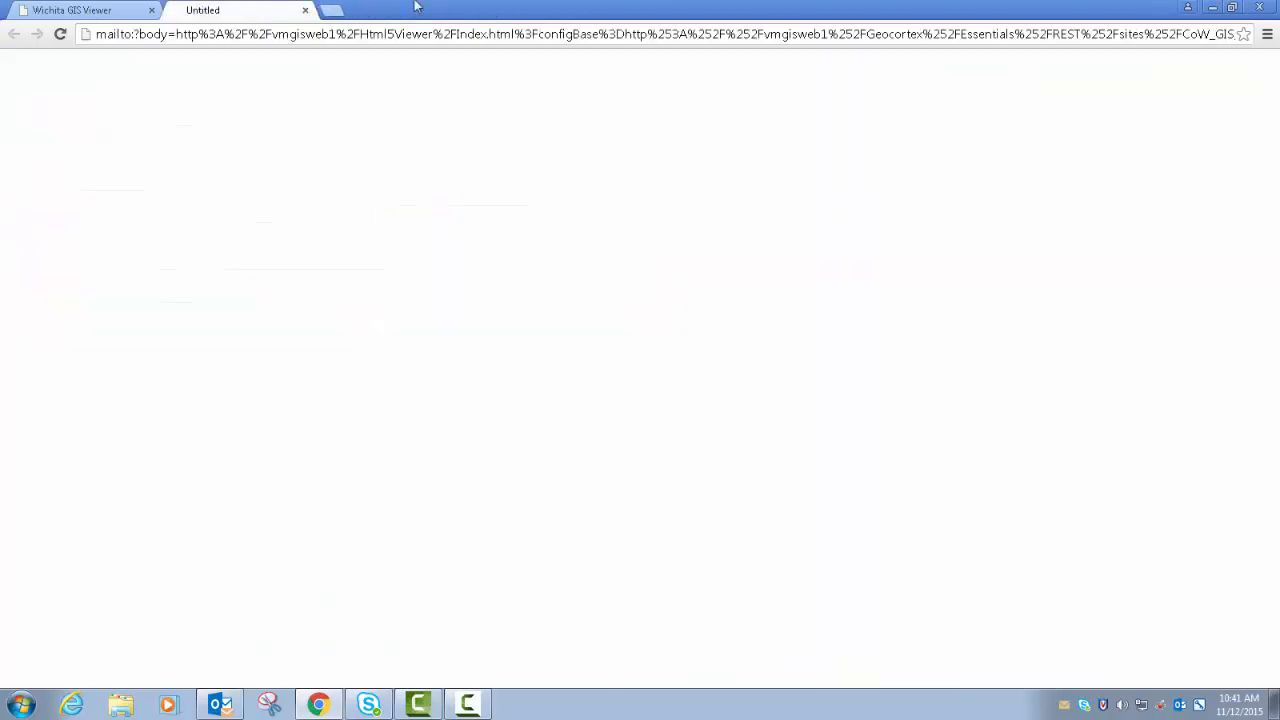
left_click(304, 10)
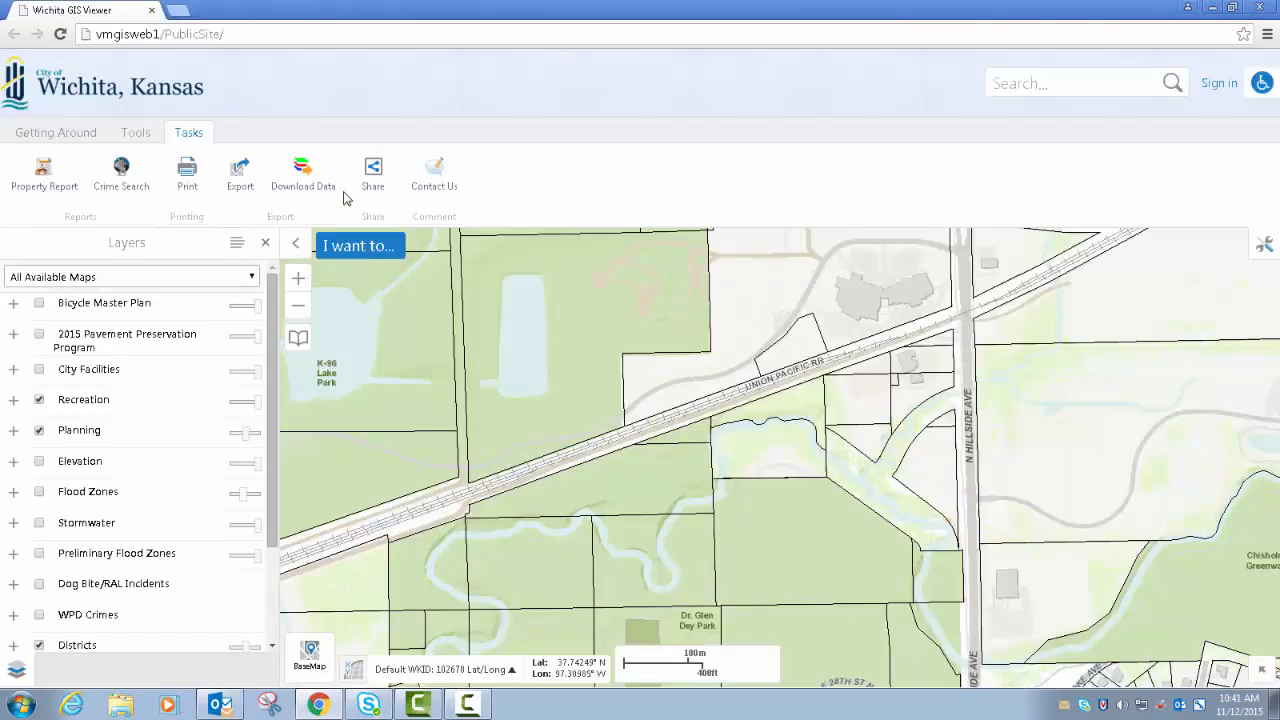
left_click(374, 178)
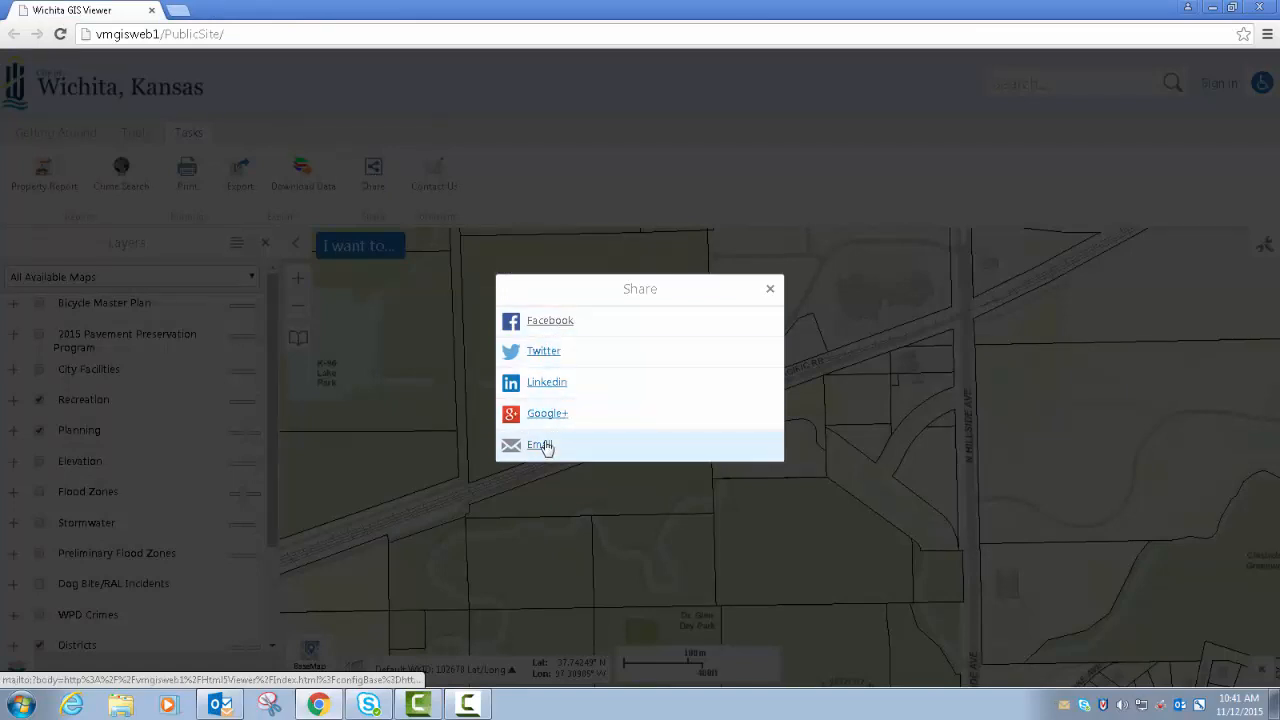
left_click(769, 292)
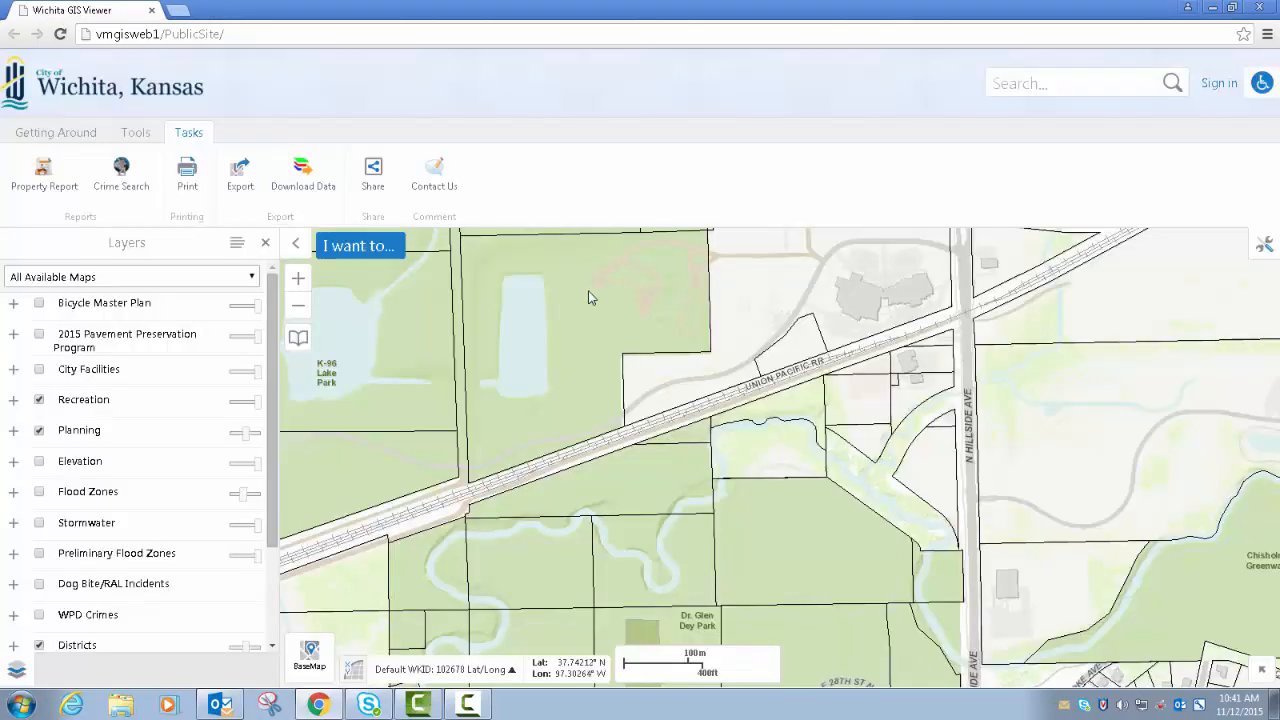
- Open a Contact Us email to the GIS Web Mailbox, discard it without saving, and close the Contact Us form
left_click(432, 180)
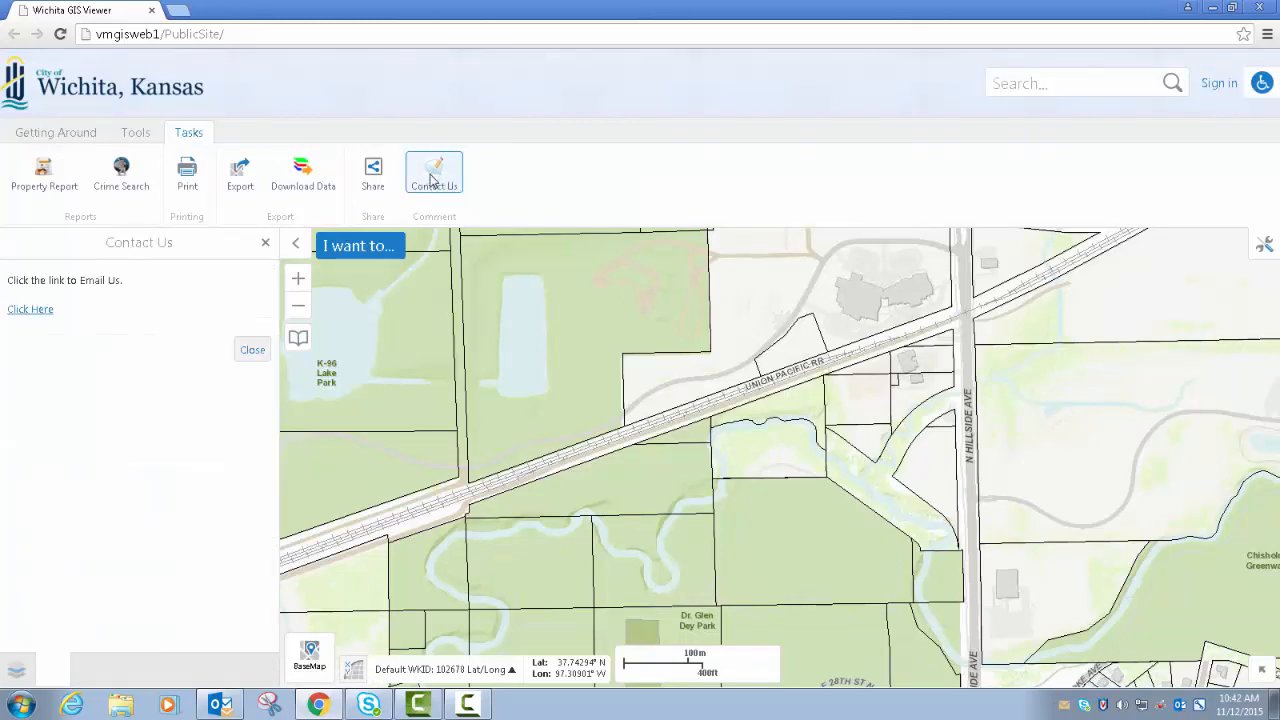
left_click(28, 310)
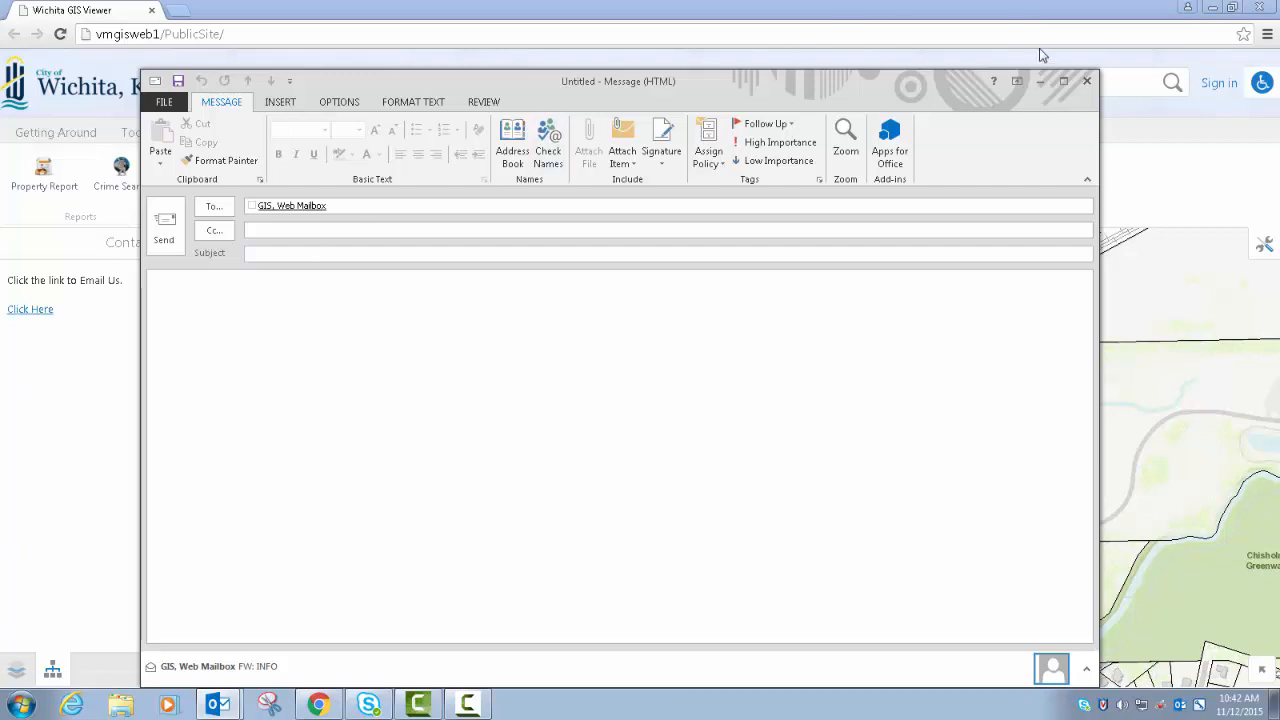
left_click(1087, 82)
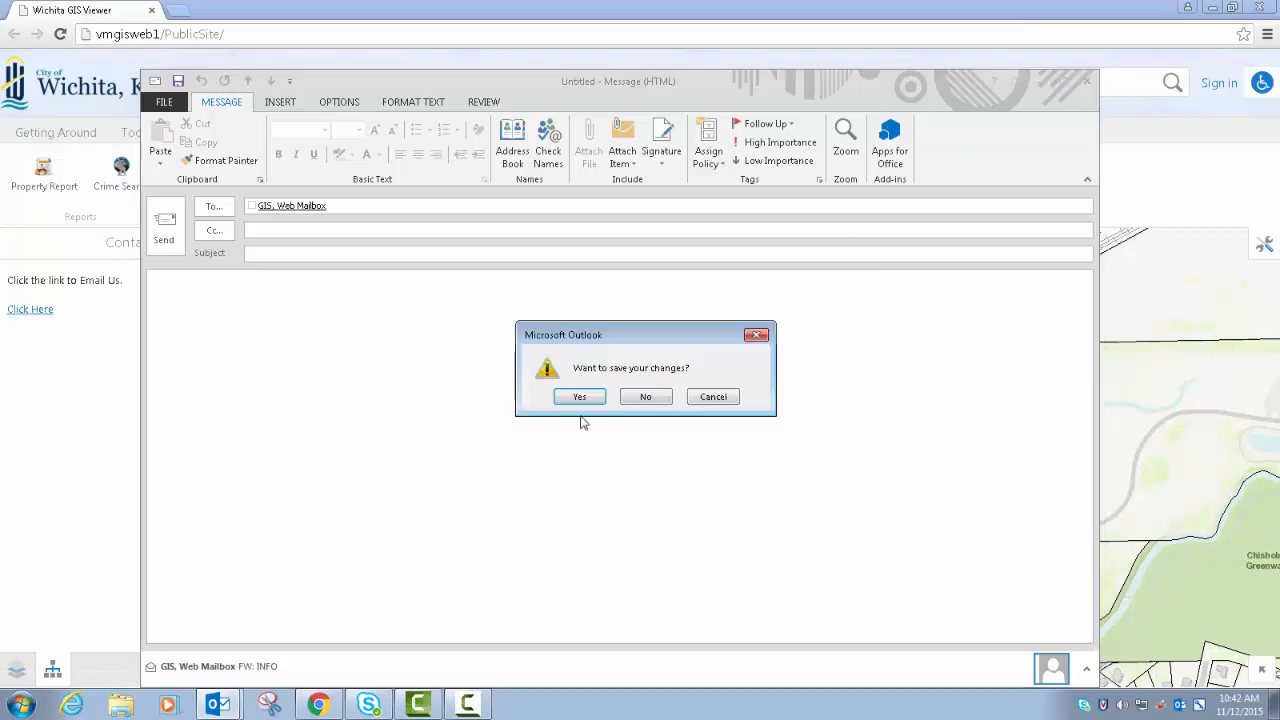
left_click(646, 398)
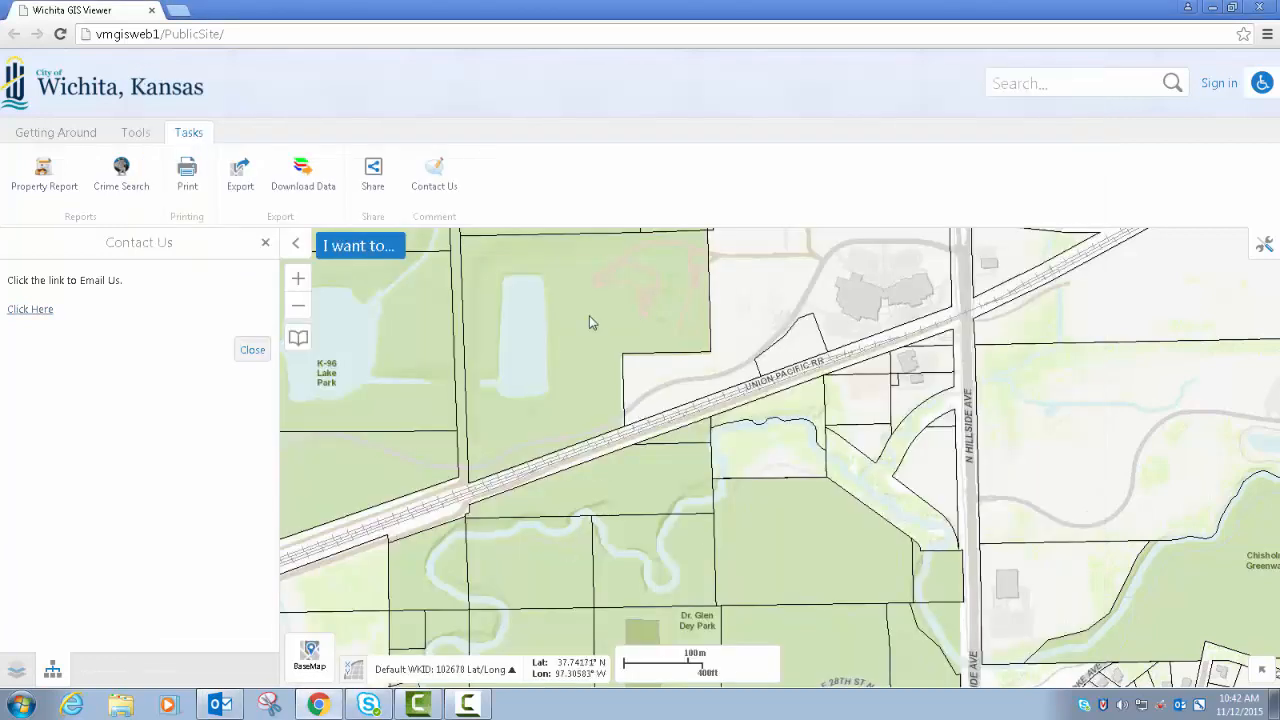
left_click(253, 350)
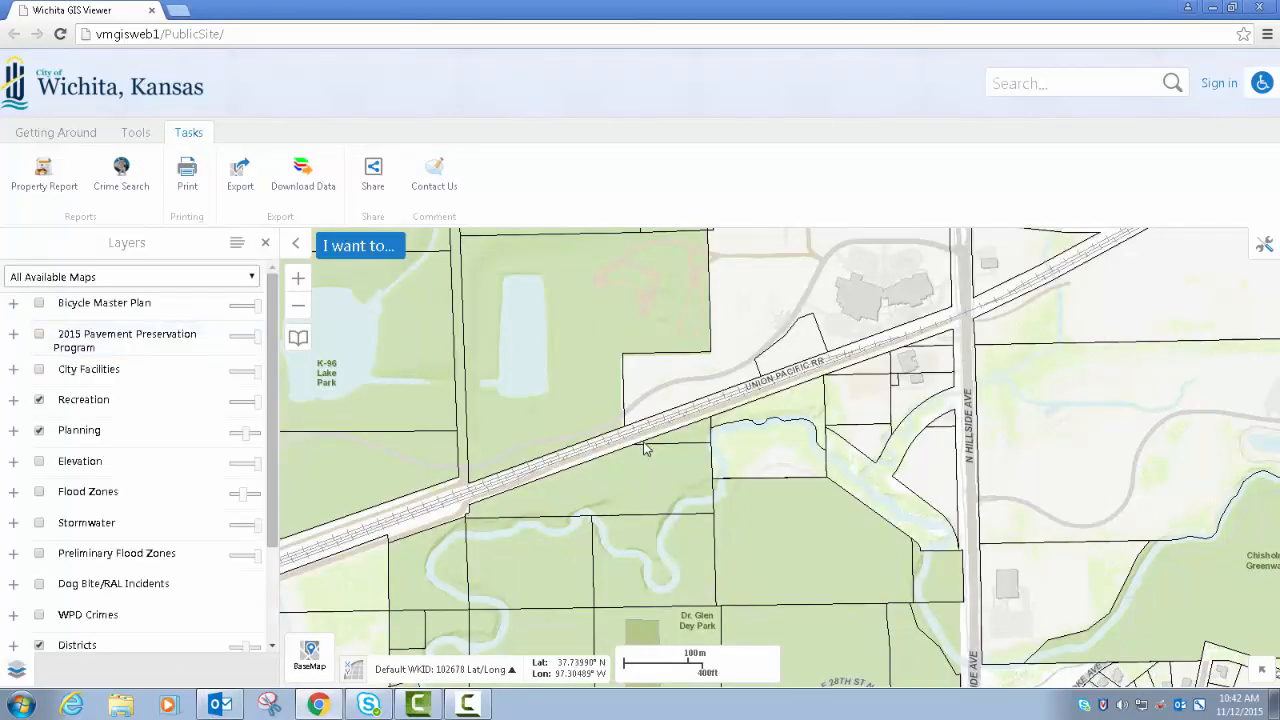